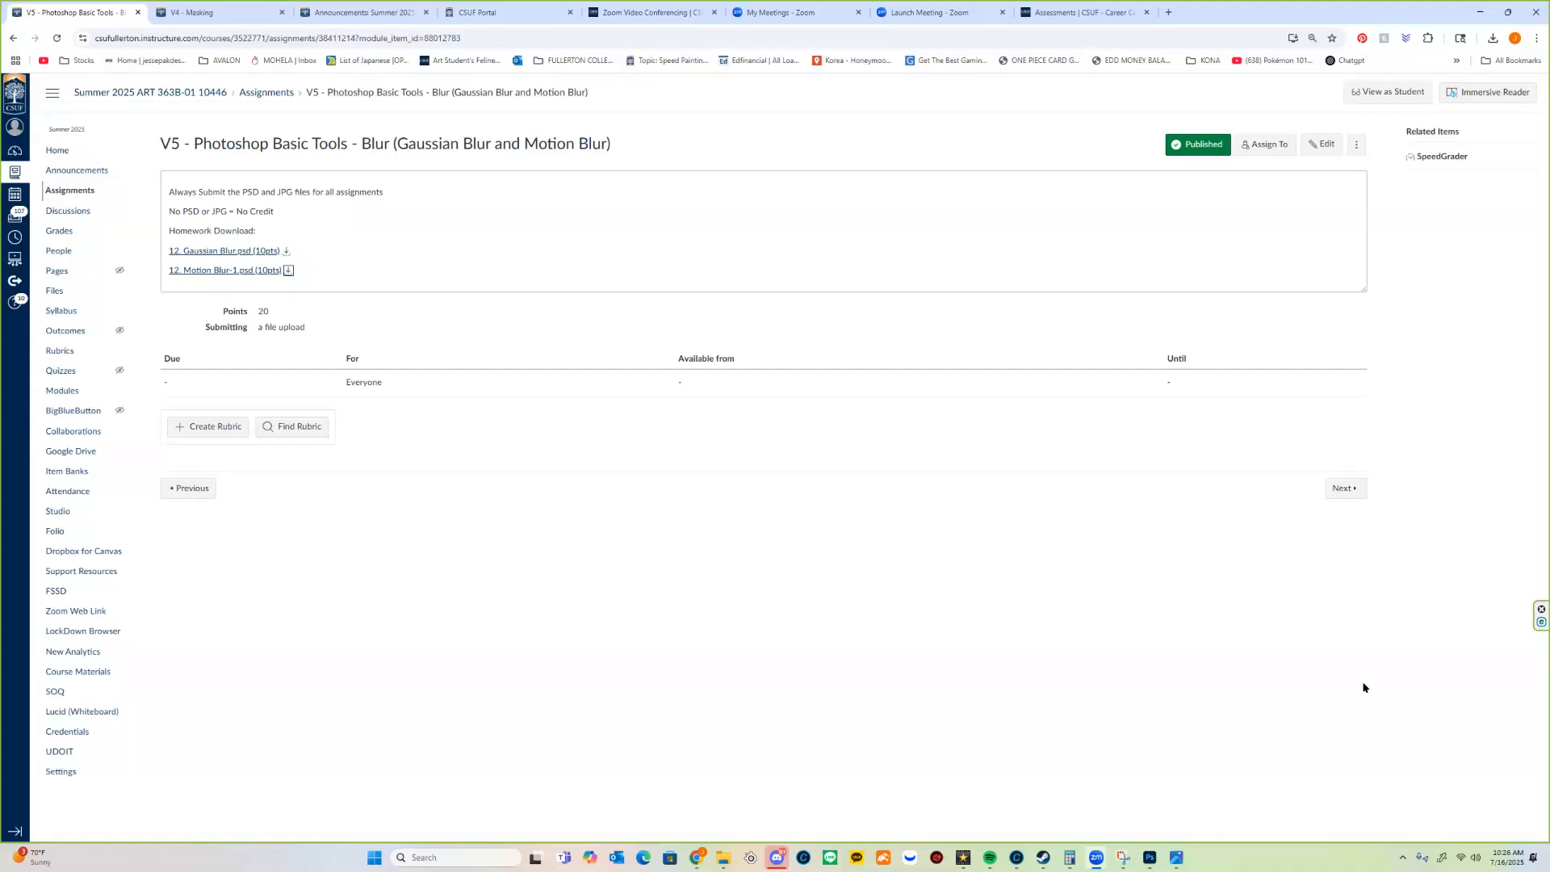
Step: Switch to Photoshop, select Layer 1 in 12. Gaussian Blur.psd, and look over 12. Motion Blur 1.psd before returning to it
mouse_move(1151, 844)
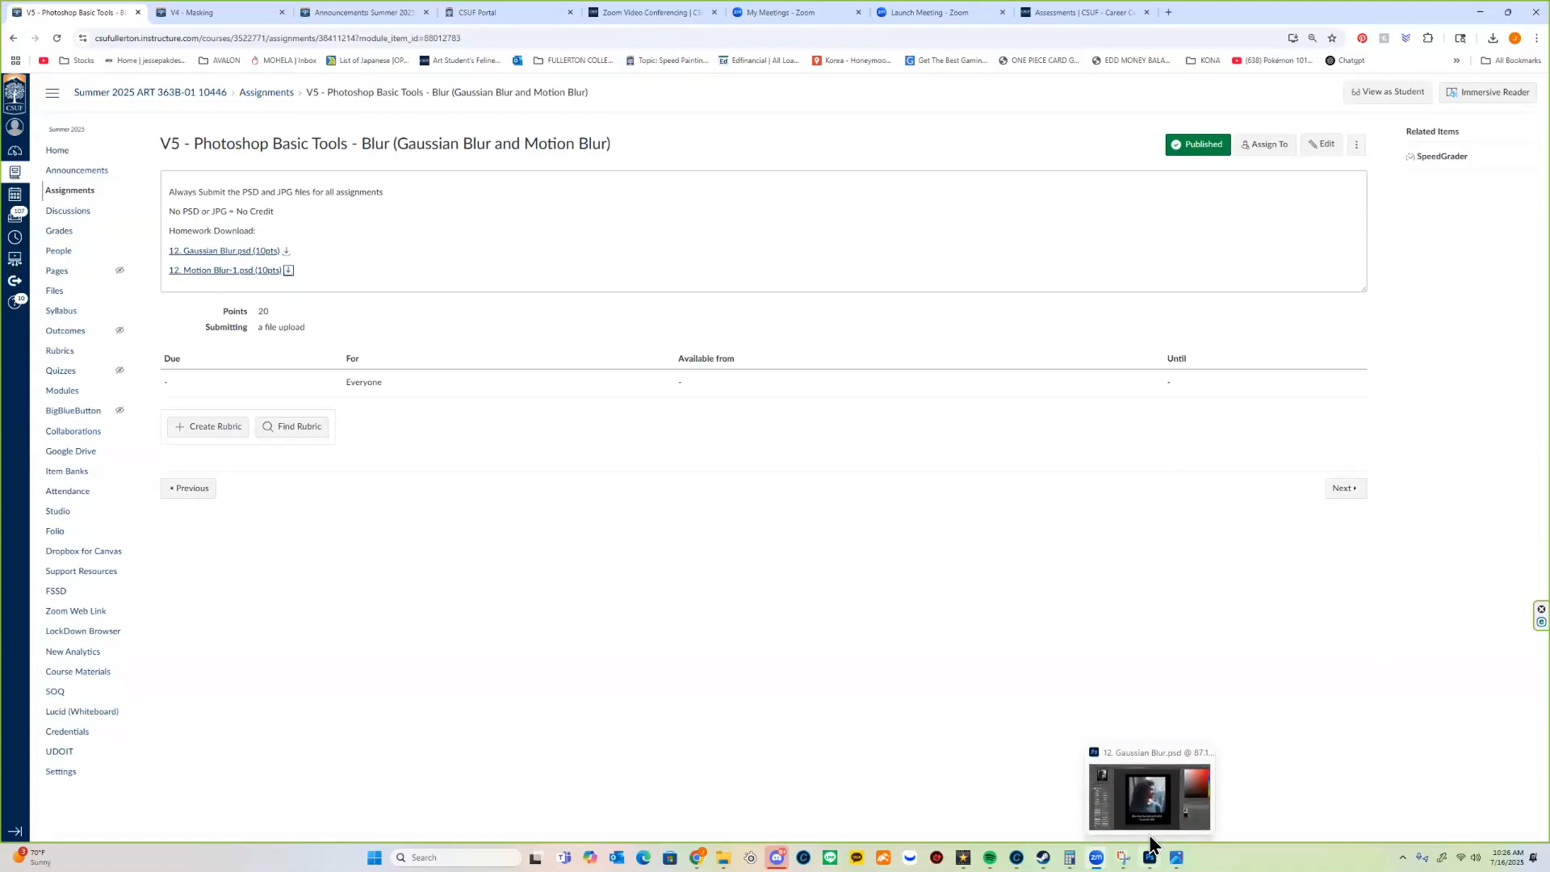
click(1149, 837)
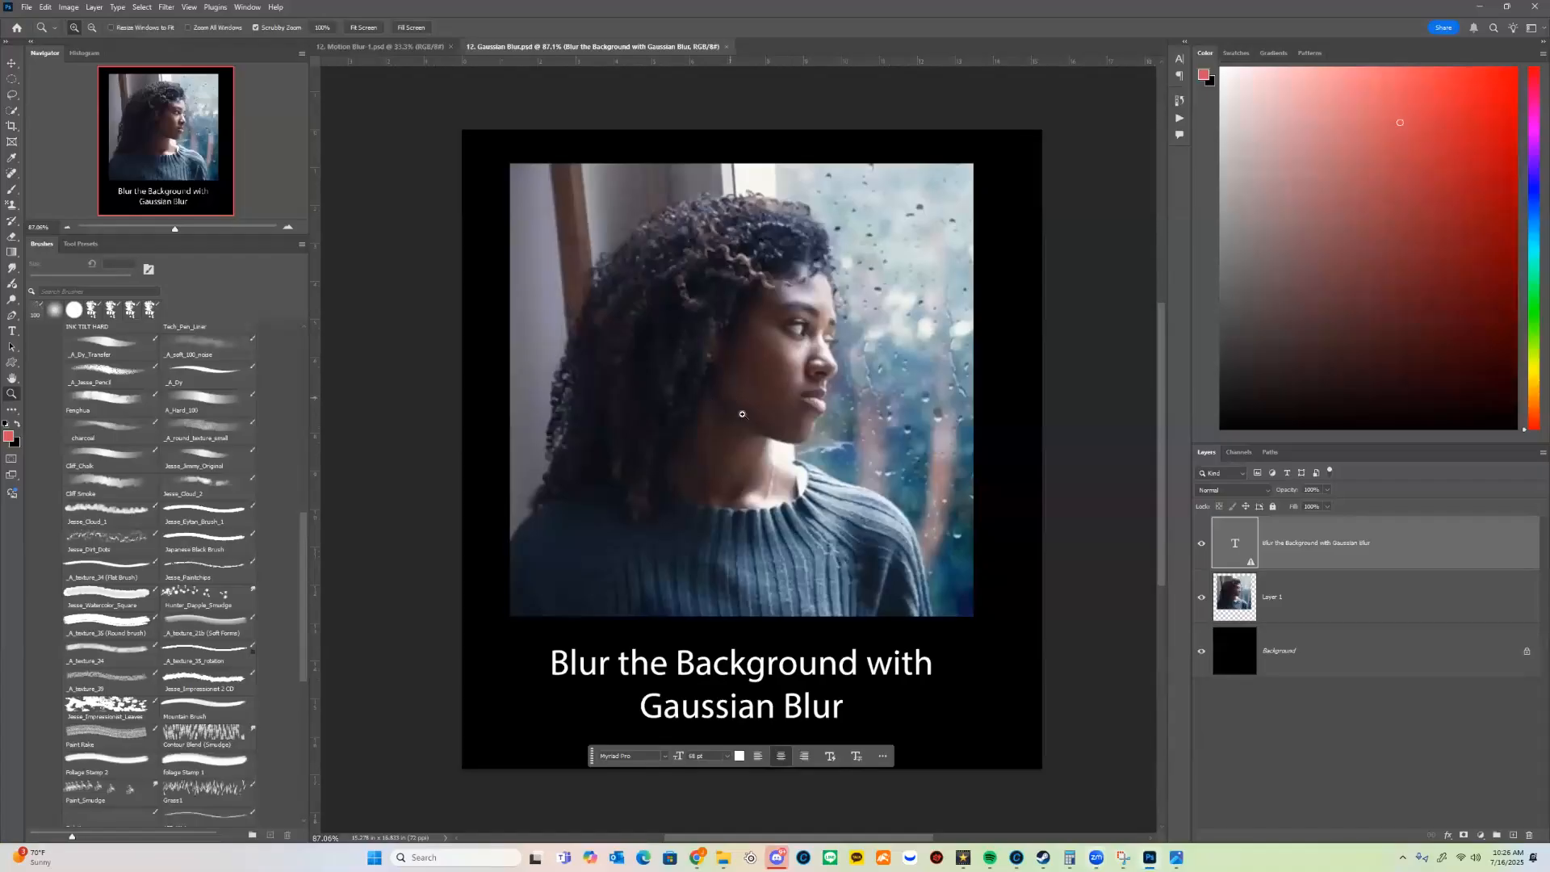
click(1360, 610)
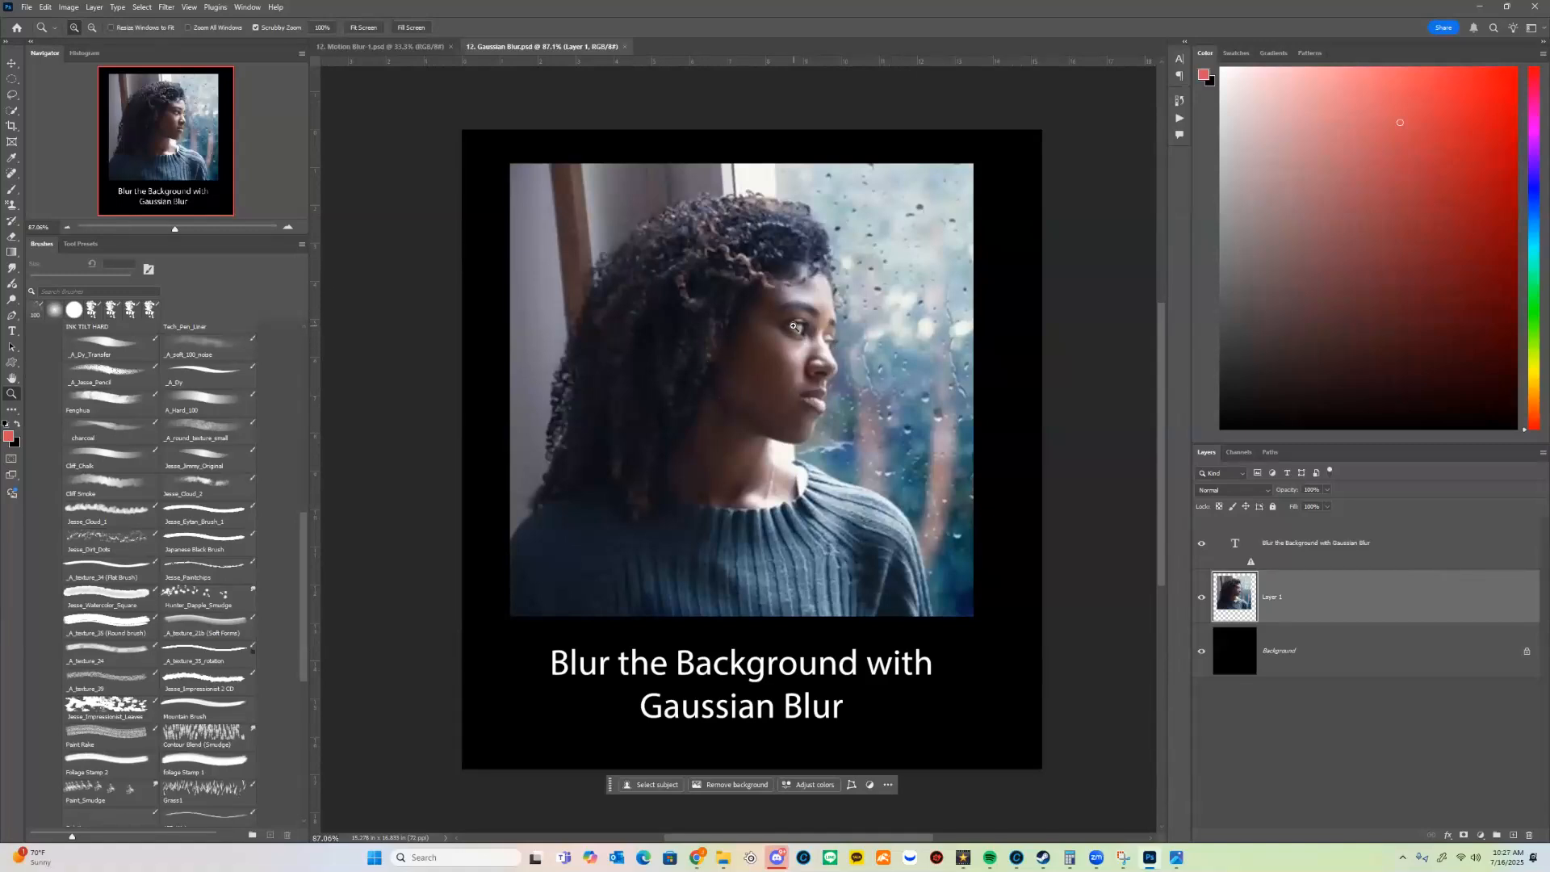
click(353, 49)
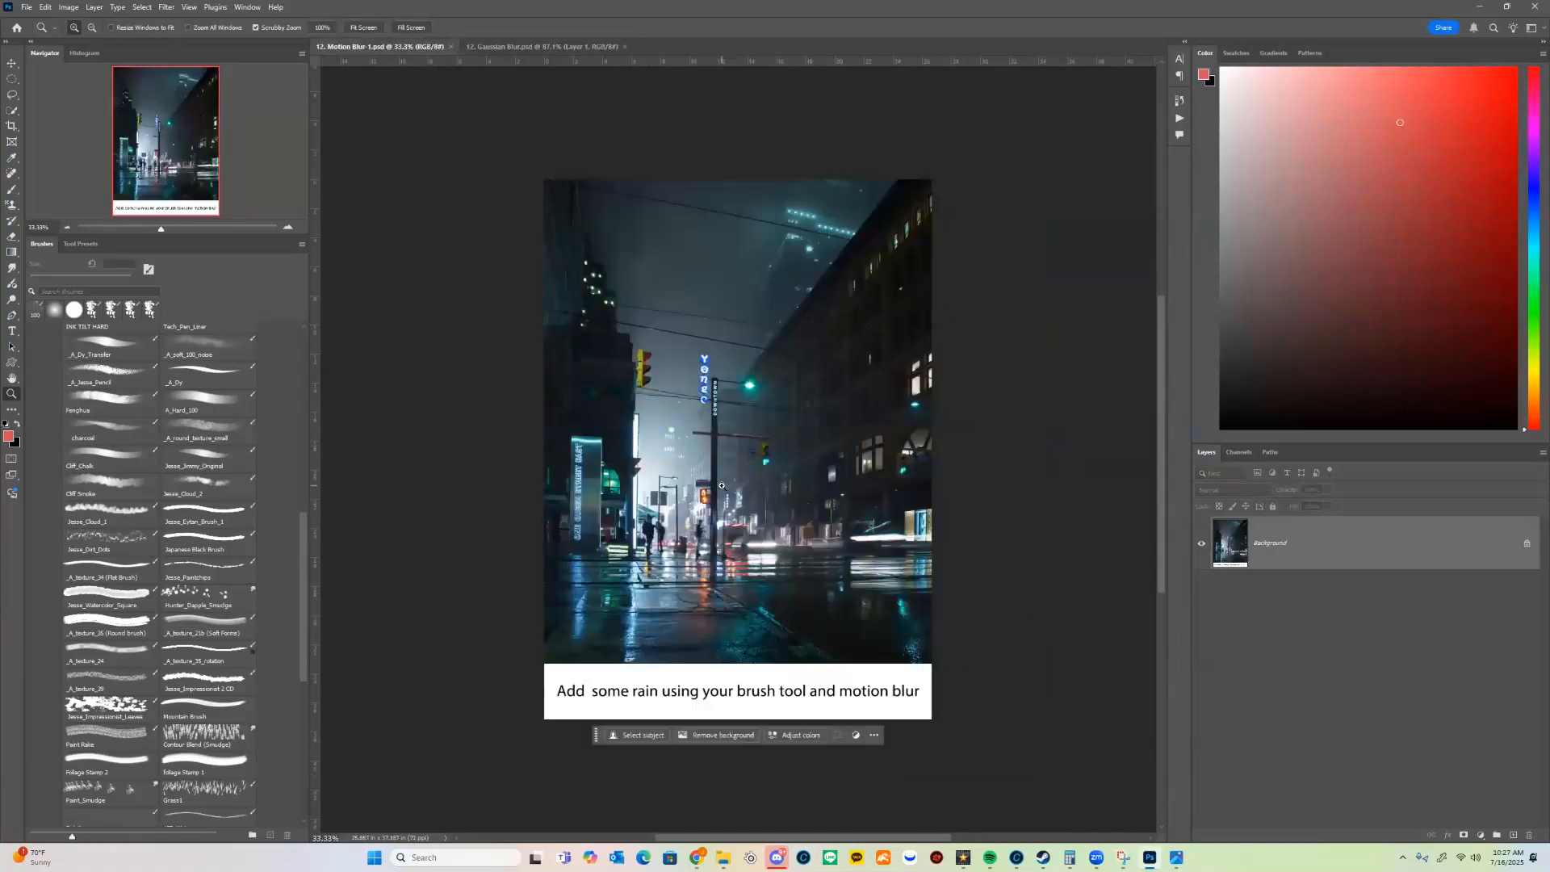
click(532, 47)
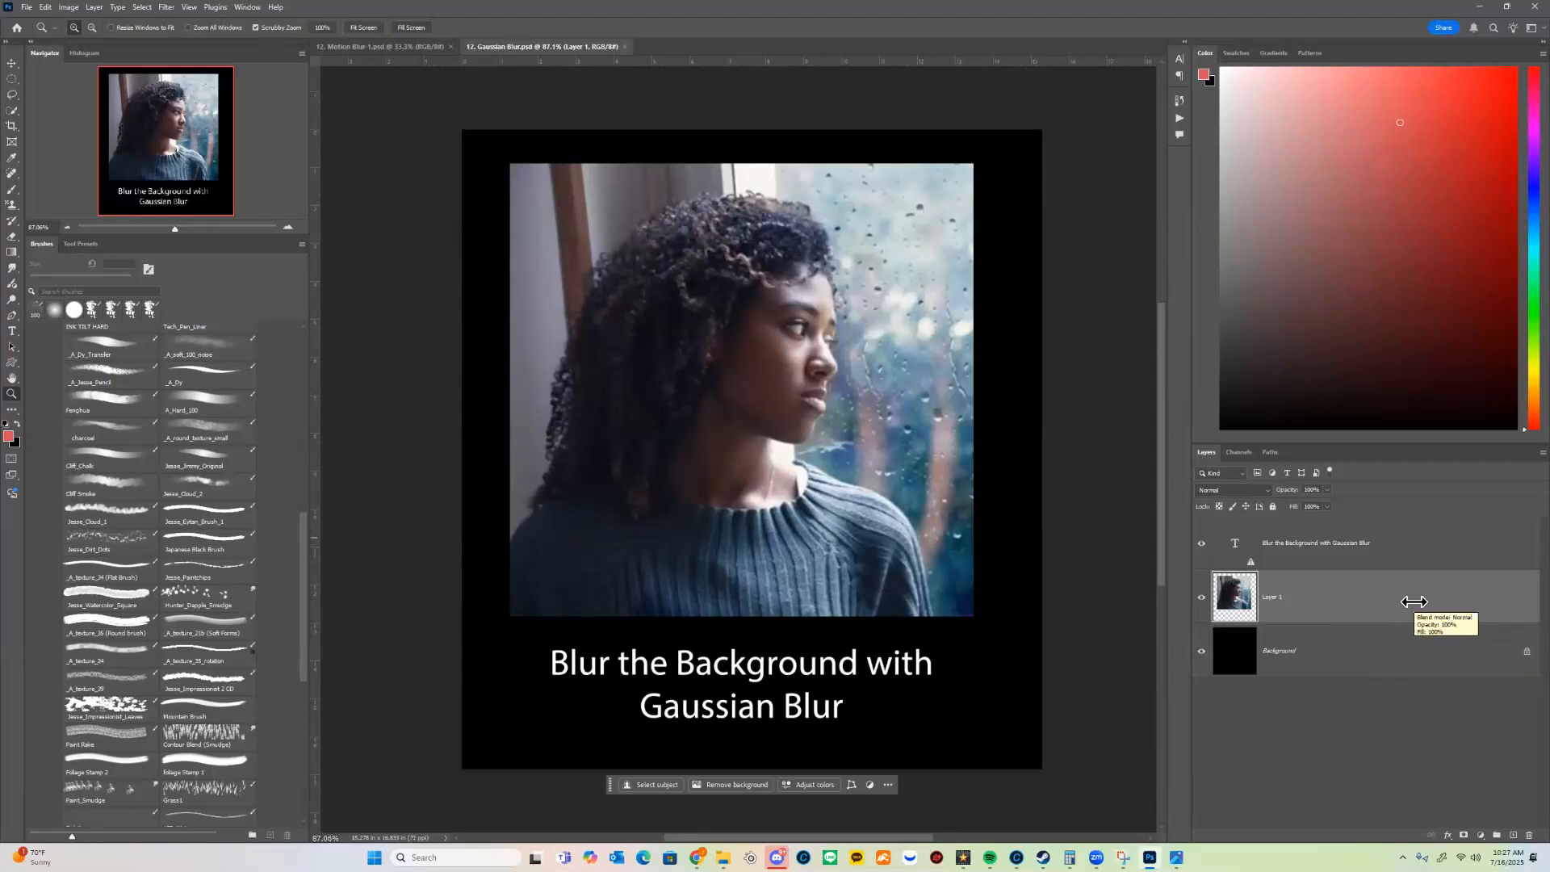
Step: Duplicate the photo layer, Layer 1, and apply a Gaussian Blur with a 9.6 pixel radius to the copy
drag(1406, 599, 1515, 833)
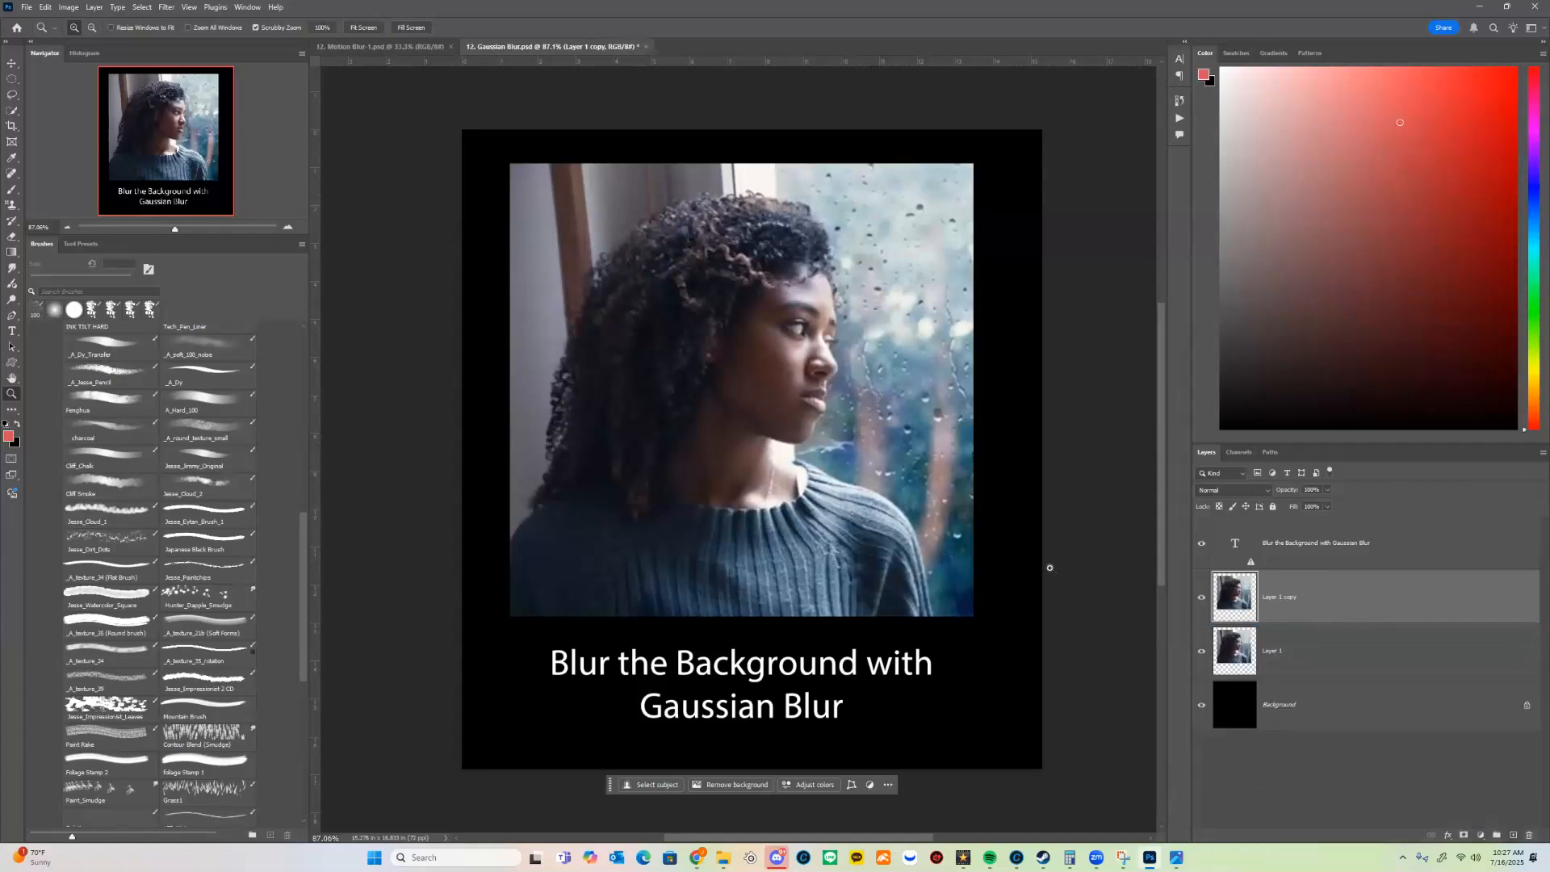
click(163, 8)
mouse_move(275, 154)
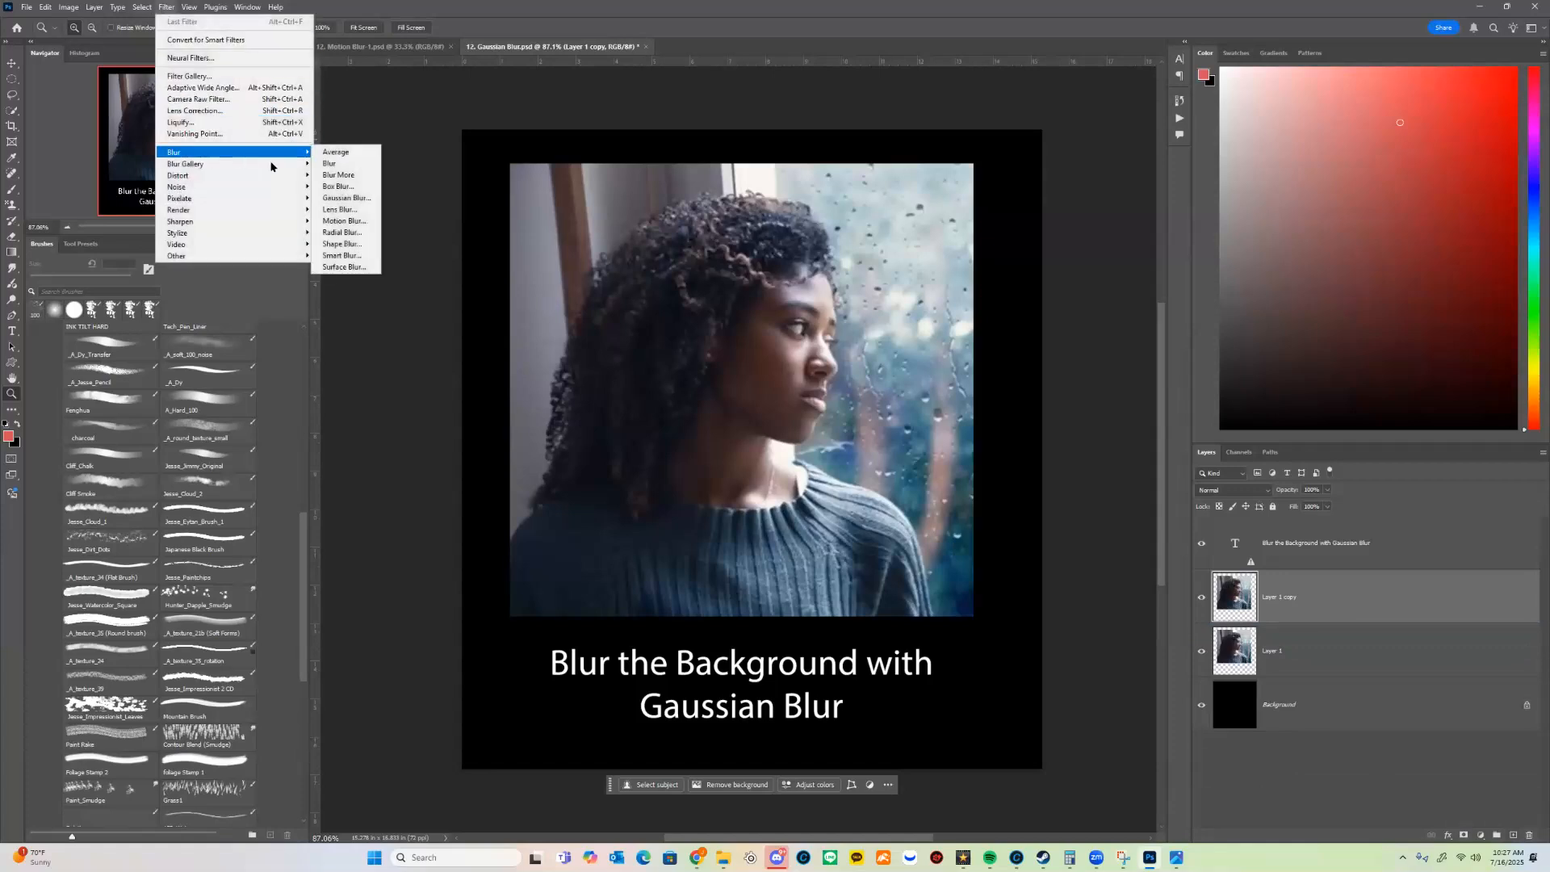
click(347, 199)
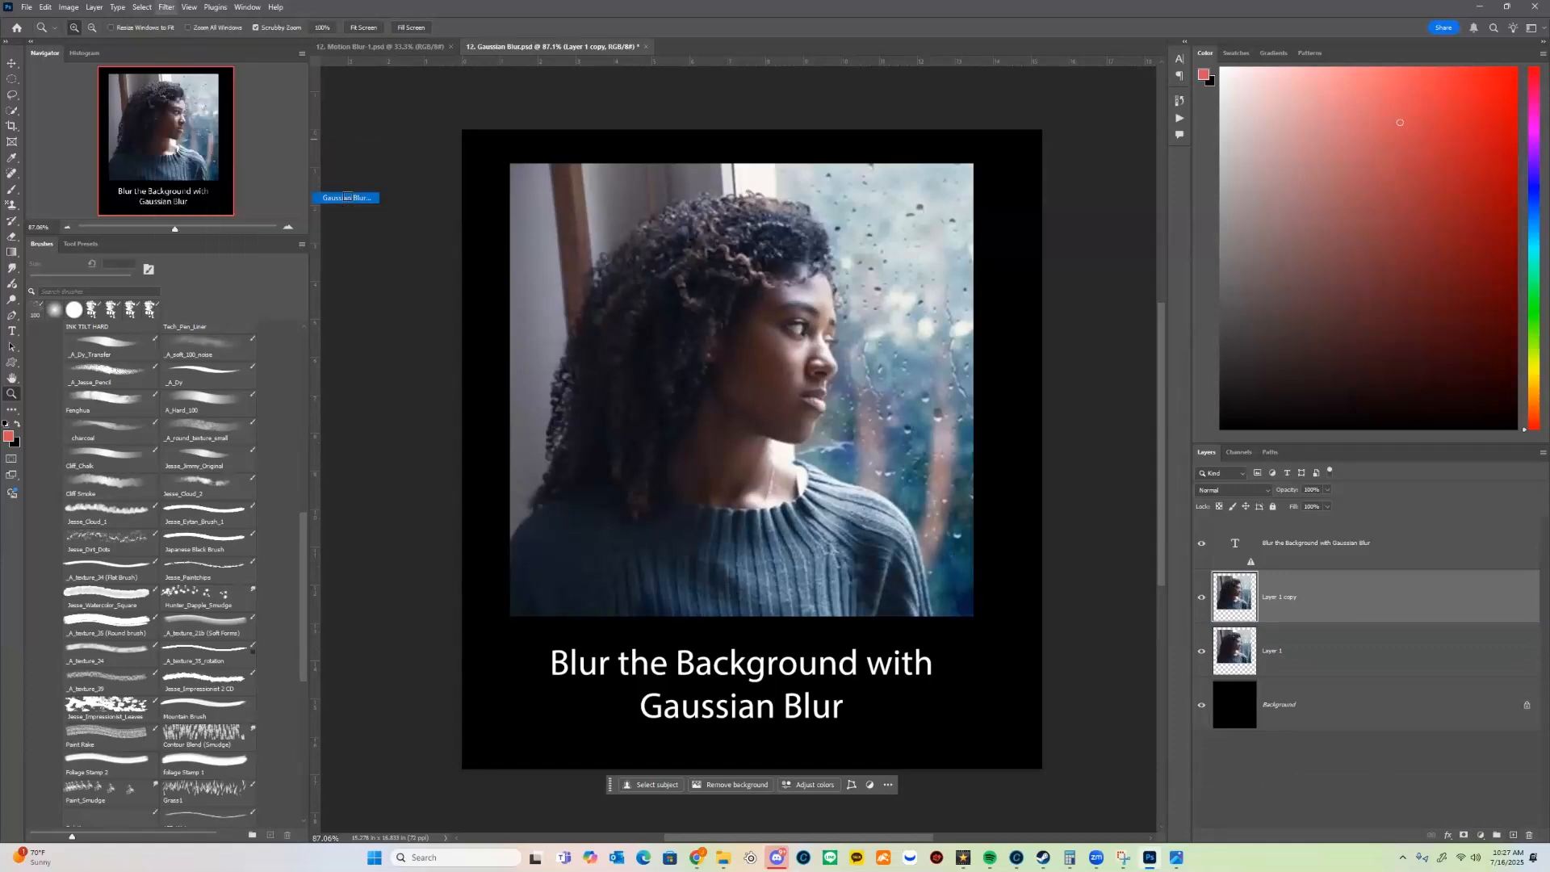
mouse_move(550, 337)
mouse_down()
mouse_move(574, 339)
mouse_move(545, 337)
mouse_up()
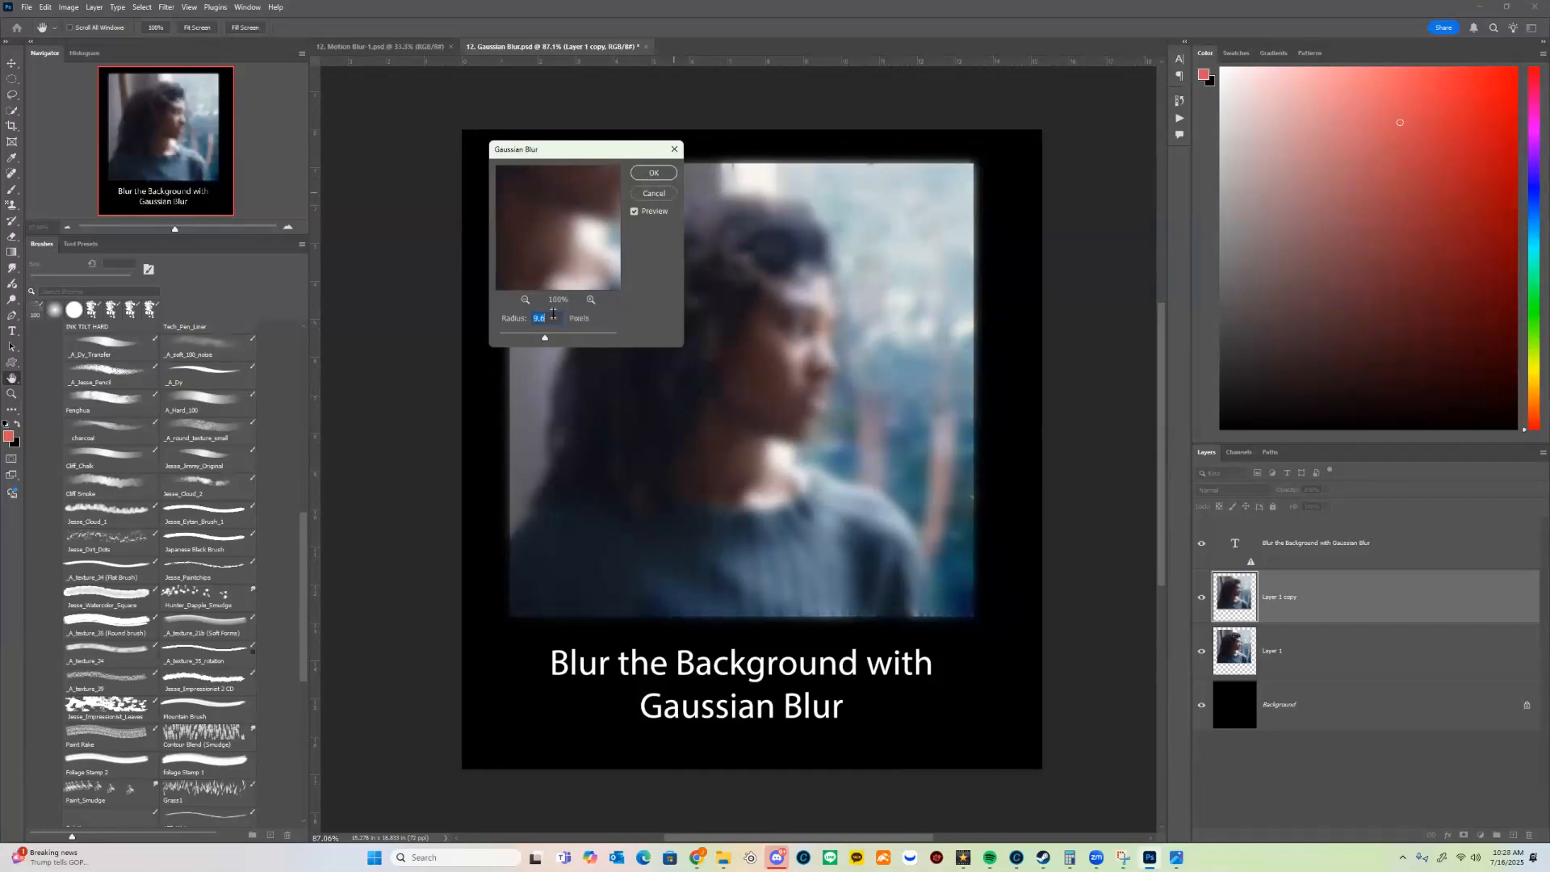
click(656, 173)
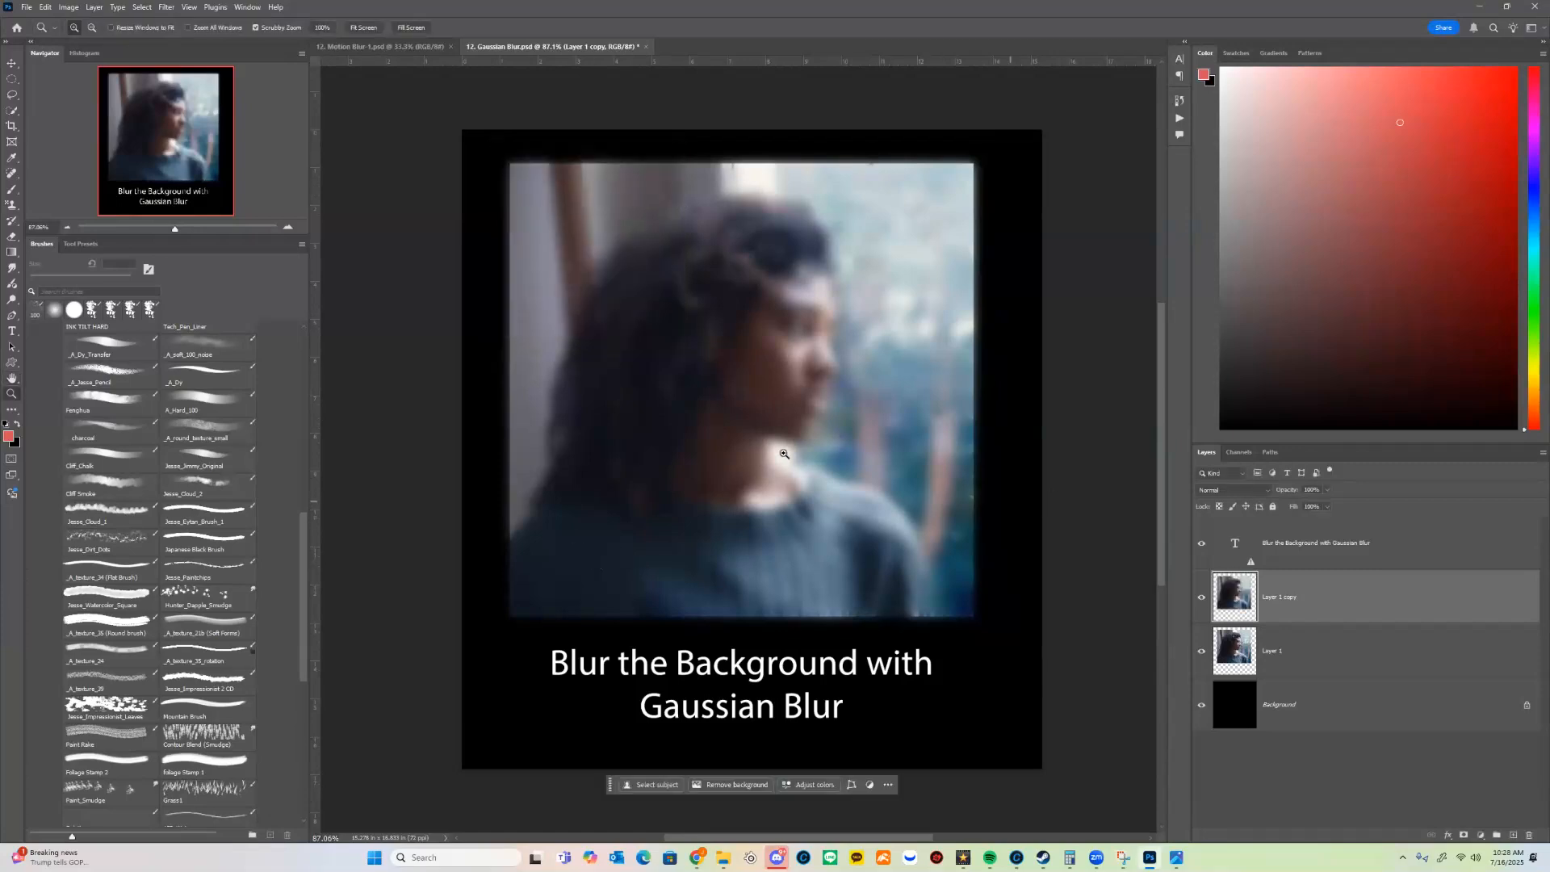
Step: Compare the blurred copy with the sharp photo beneath by shifting it temporarily and toggling its visibility
key(v)
drag(888, 480, 840, 483)
key(ctrl+z)
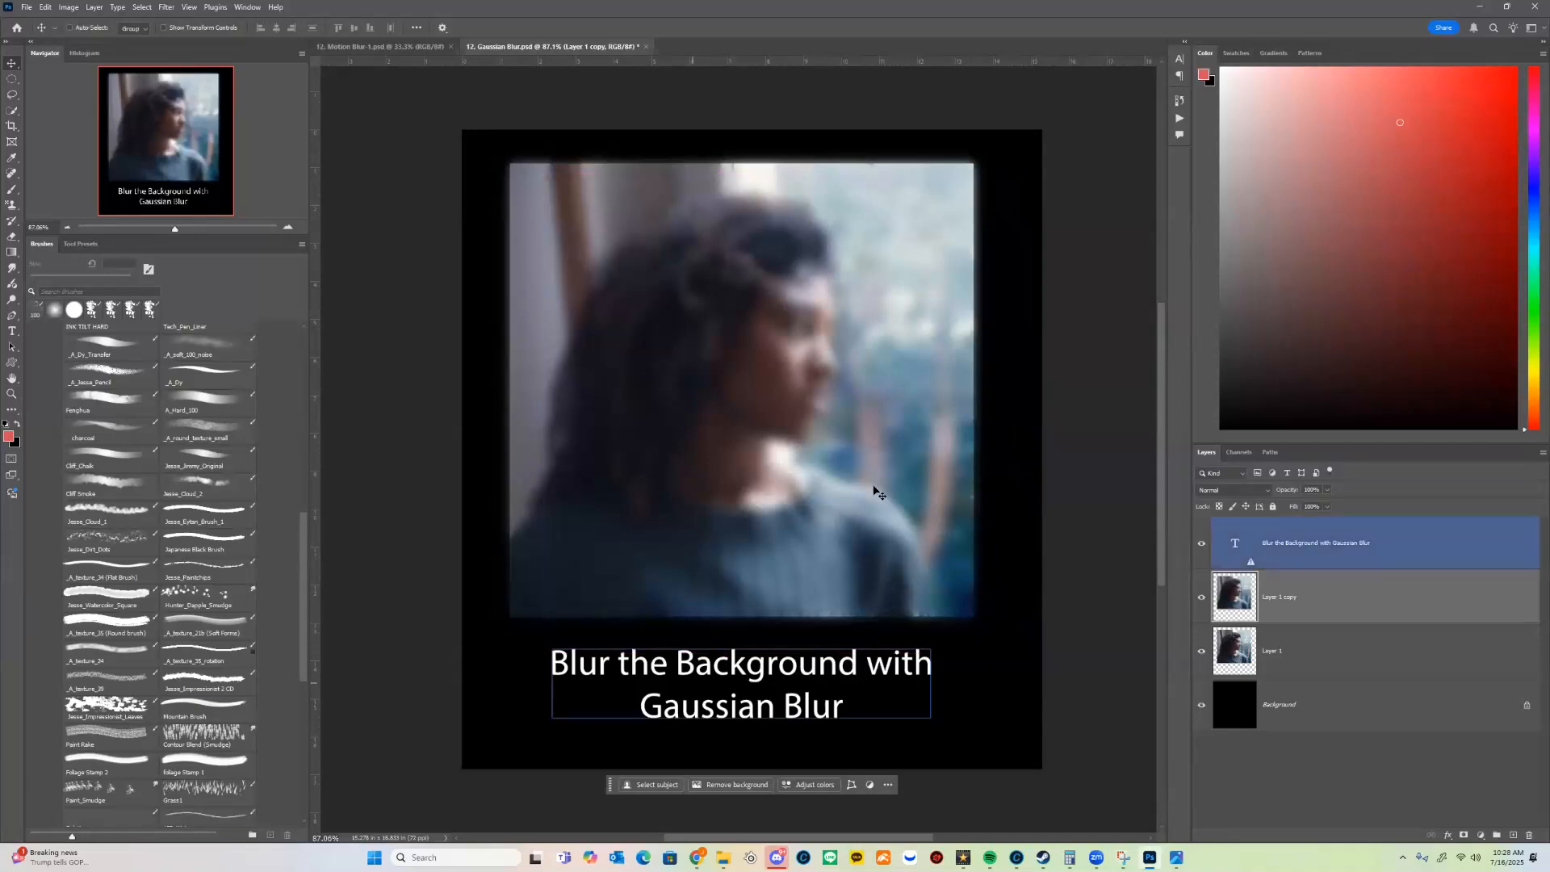
drag(1305, 549, 795, 396)
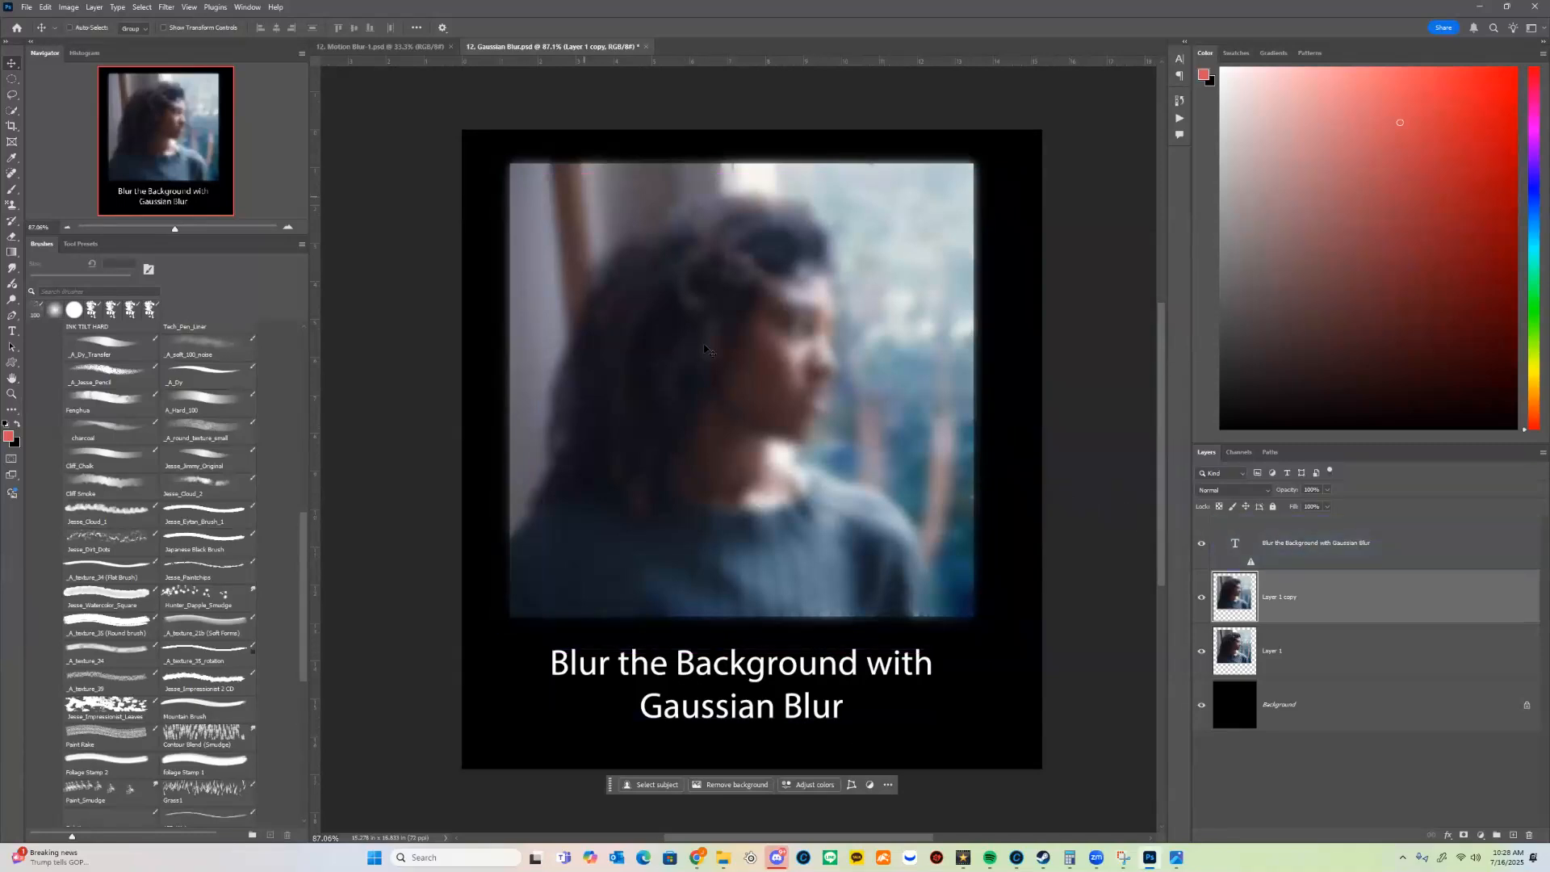
click(1199, 599)
click(1198, 599)
drag(825, 327, 817, 397)
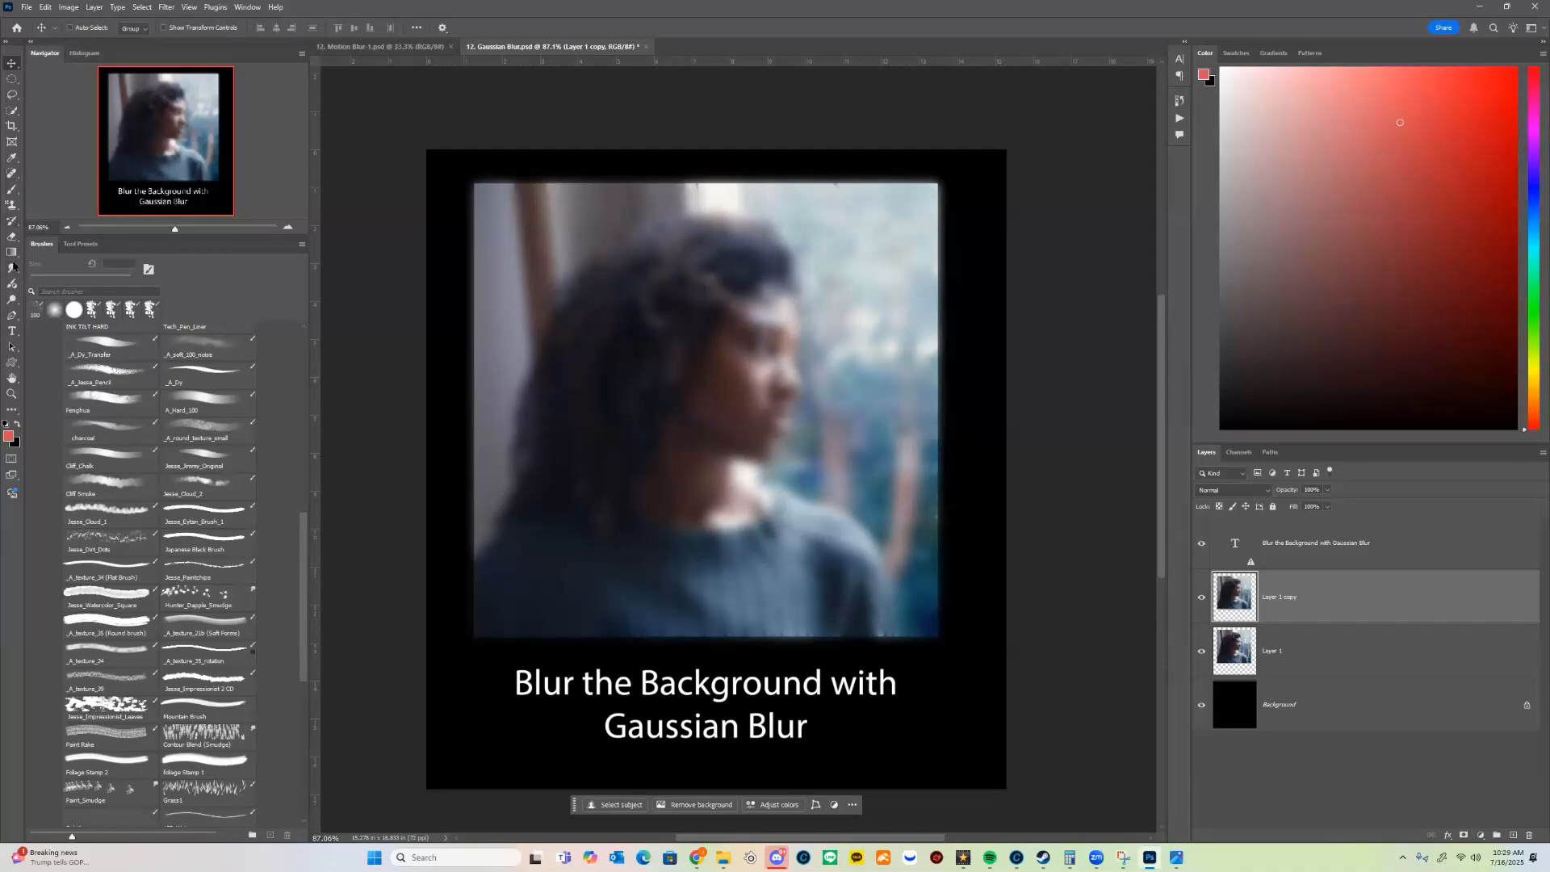
Step: Erase the blurred copy over the woman's face and hair with the Eraser, using a 300 px Soft Round Pressure Opacity brush
click(12, 234)
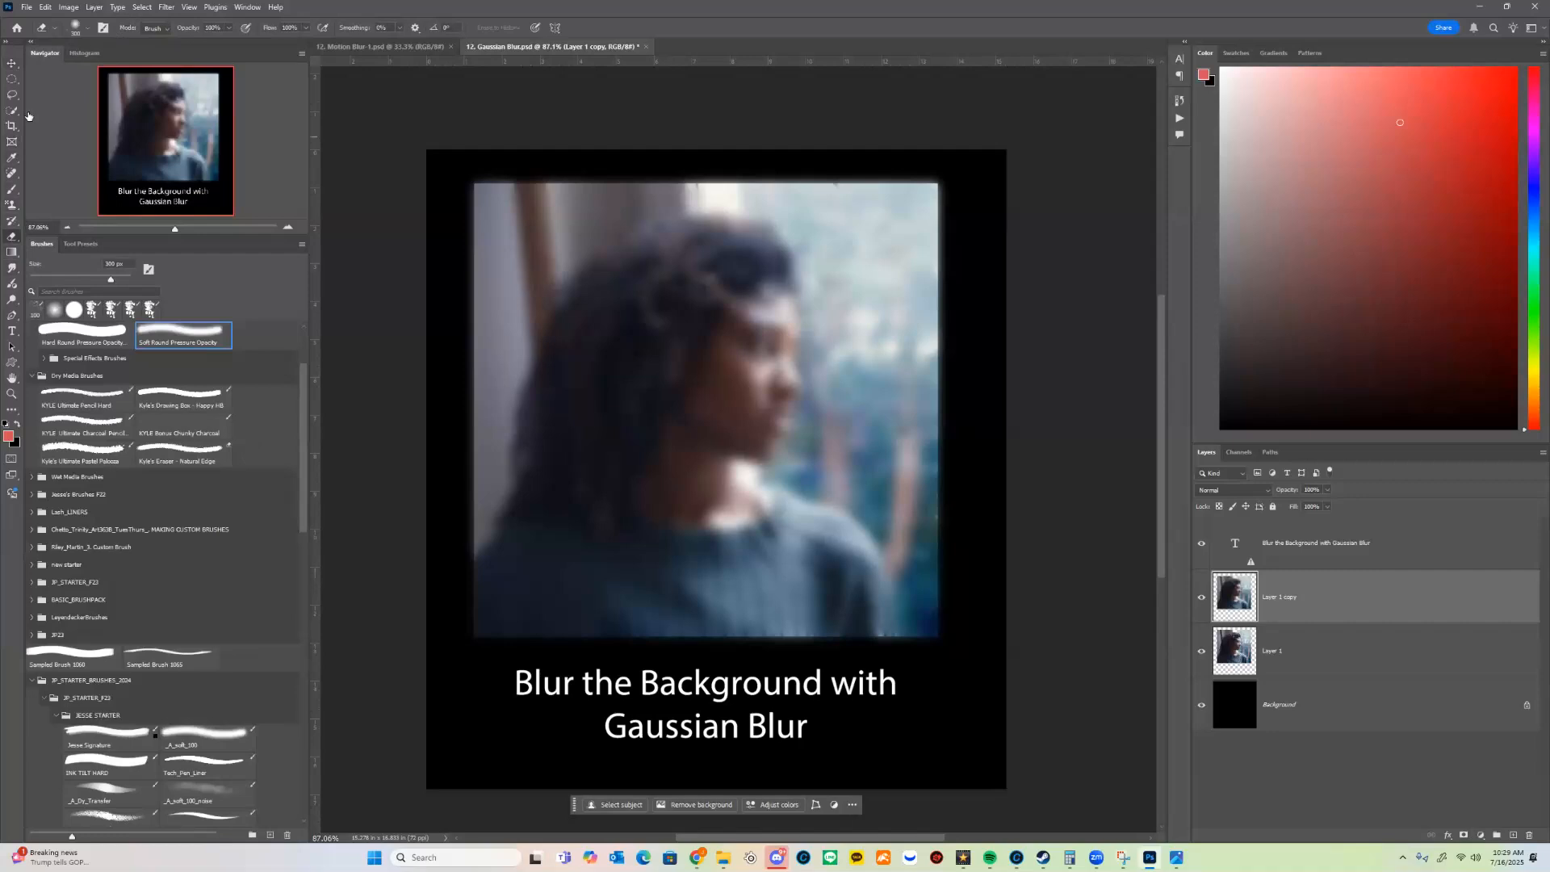
click(86, 29)
drag(327, 231, 328, 193)
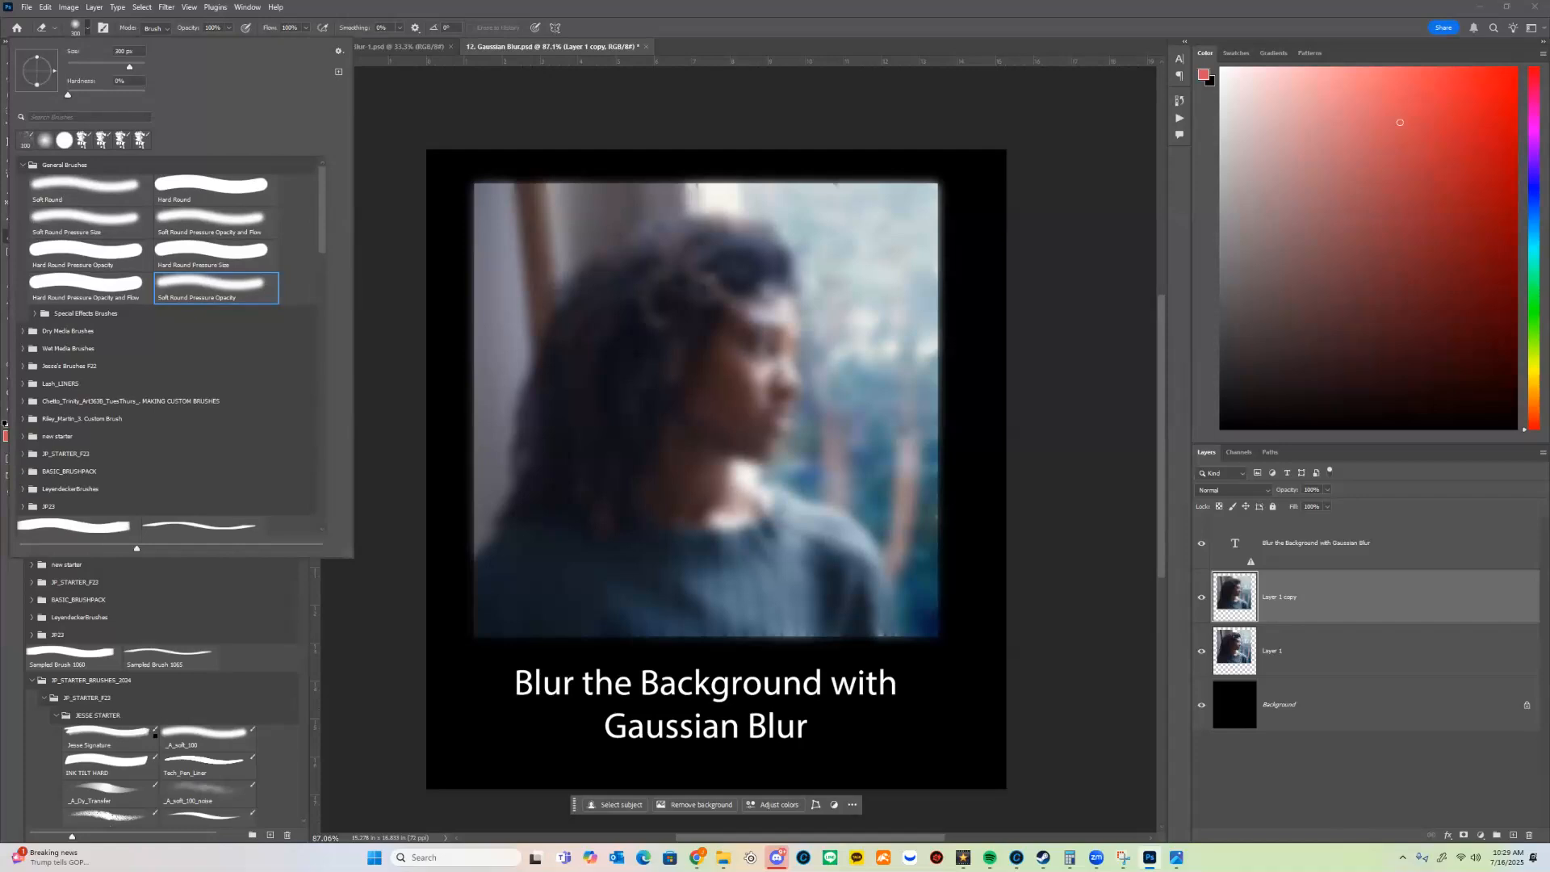
click(437, 330)
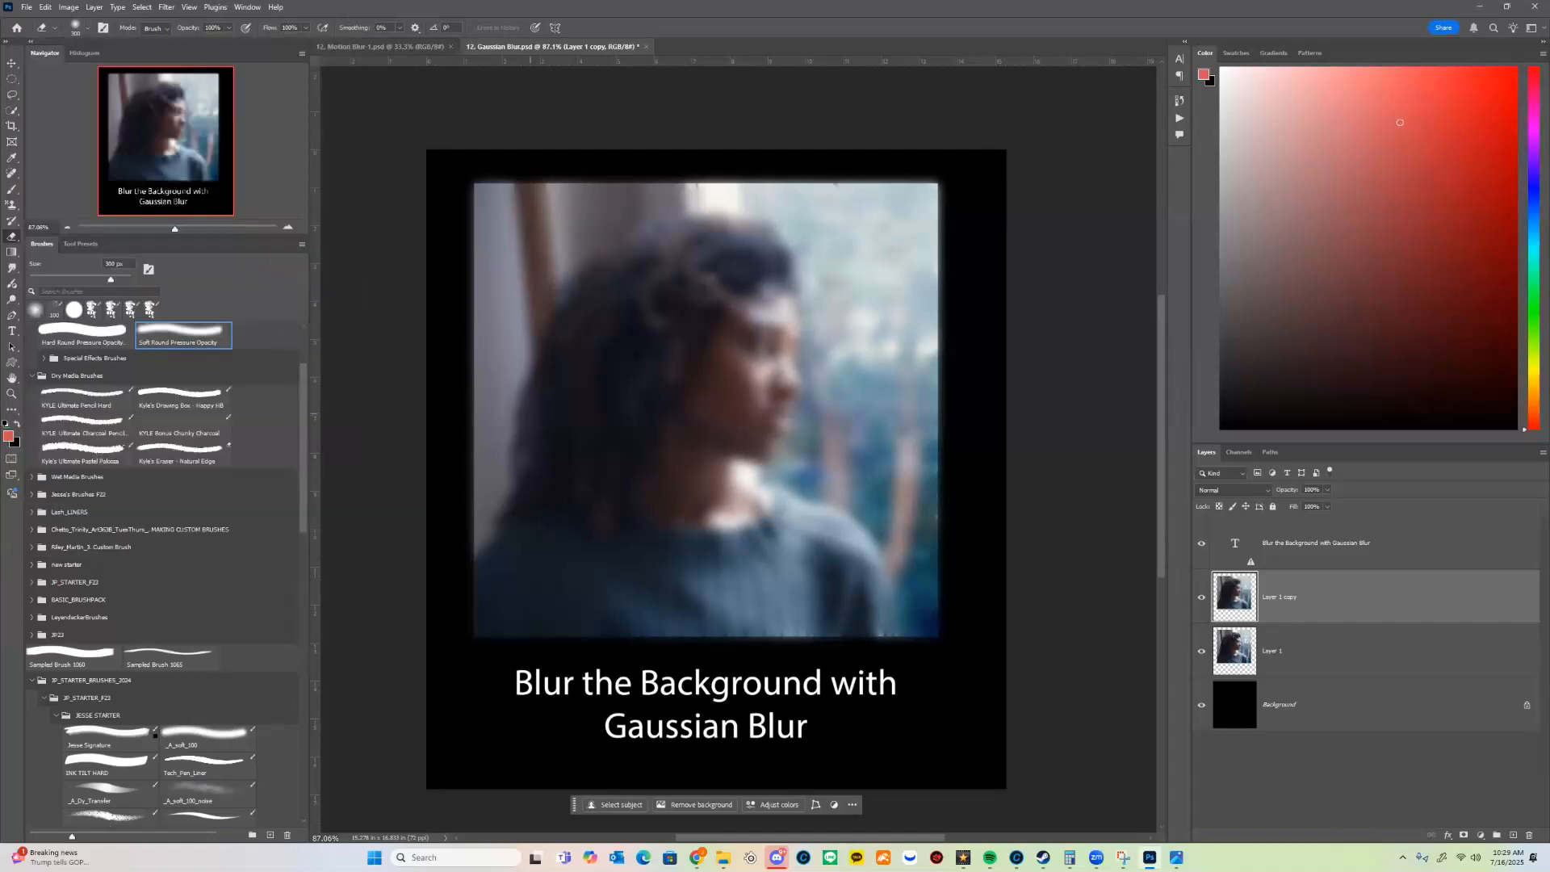
mouse_move(671, 323)
mouse_down()
mouse_move(617, 323)
mouse_move(700, 343)
mouse_move(755, 404)
mouse_move(741, 327)
mouse_move(737, 484)
mouse_move(657, 544)
mouse_move(714, 345)
mouse_move(646, 353)
mouse_move(627, 637)
mouse_up()
Step: Try erasing the blur over the window beside the woman with a 200 px eraser
key(bracketleft)
key(bracketleft)
key(bracketleft)
key(bracketright)
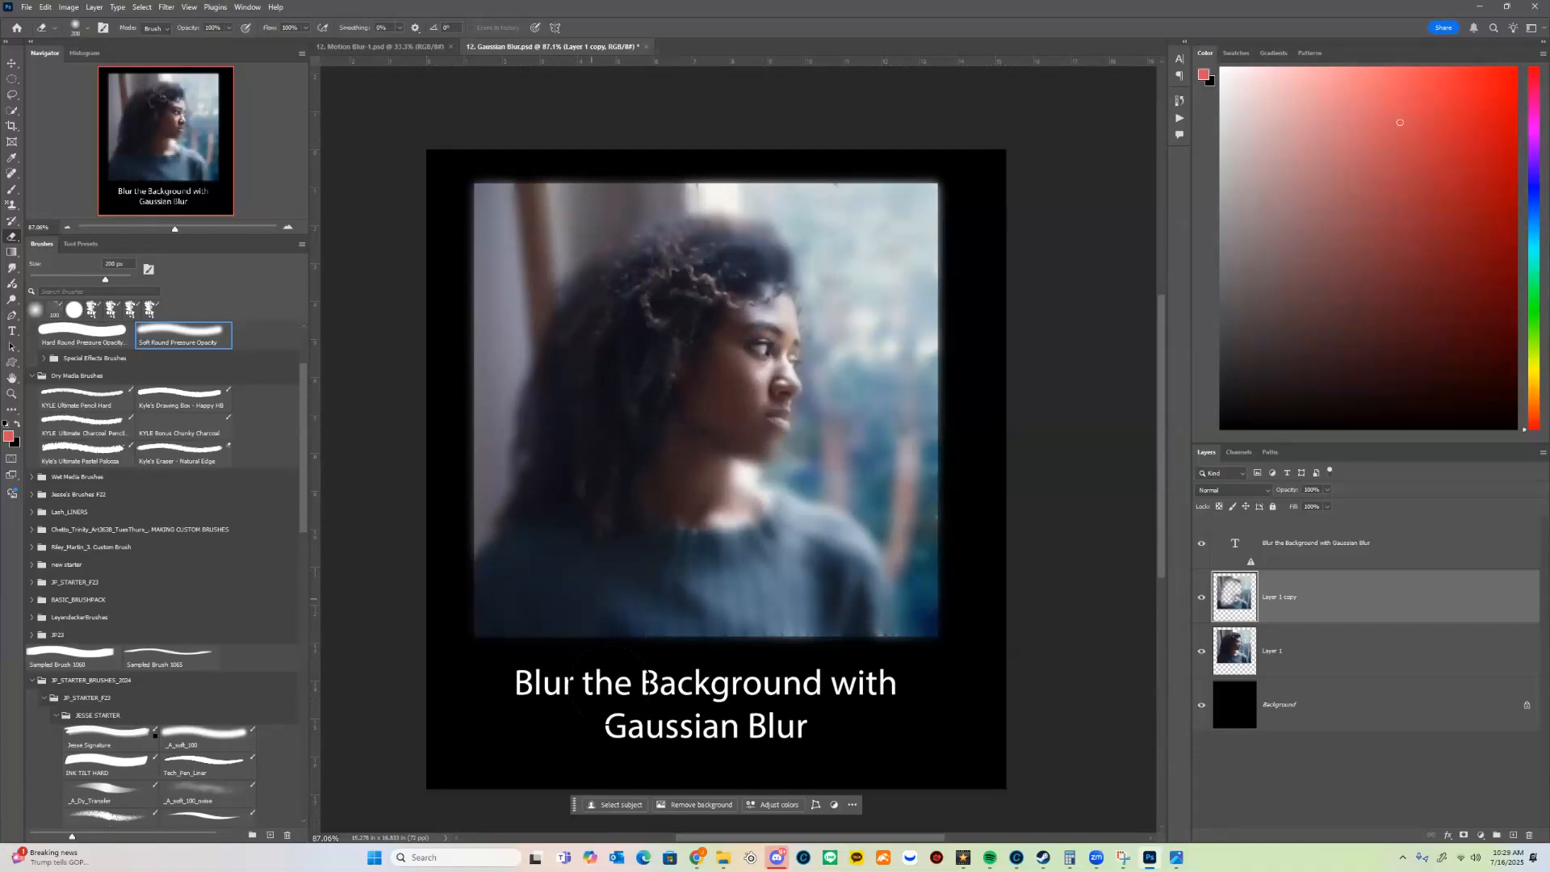
drag(896, 369, 908, 400)
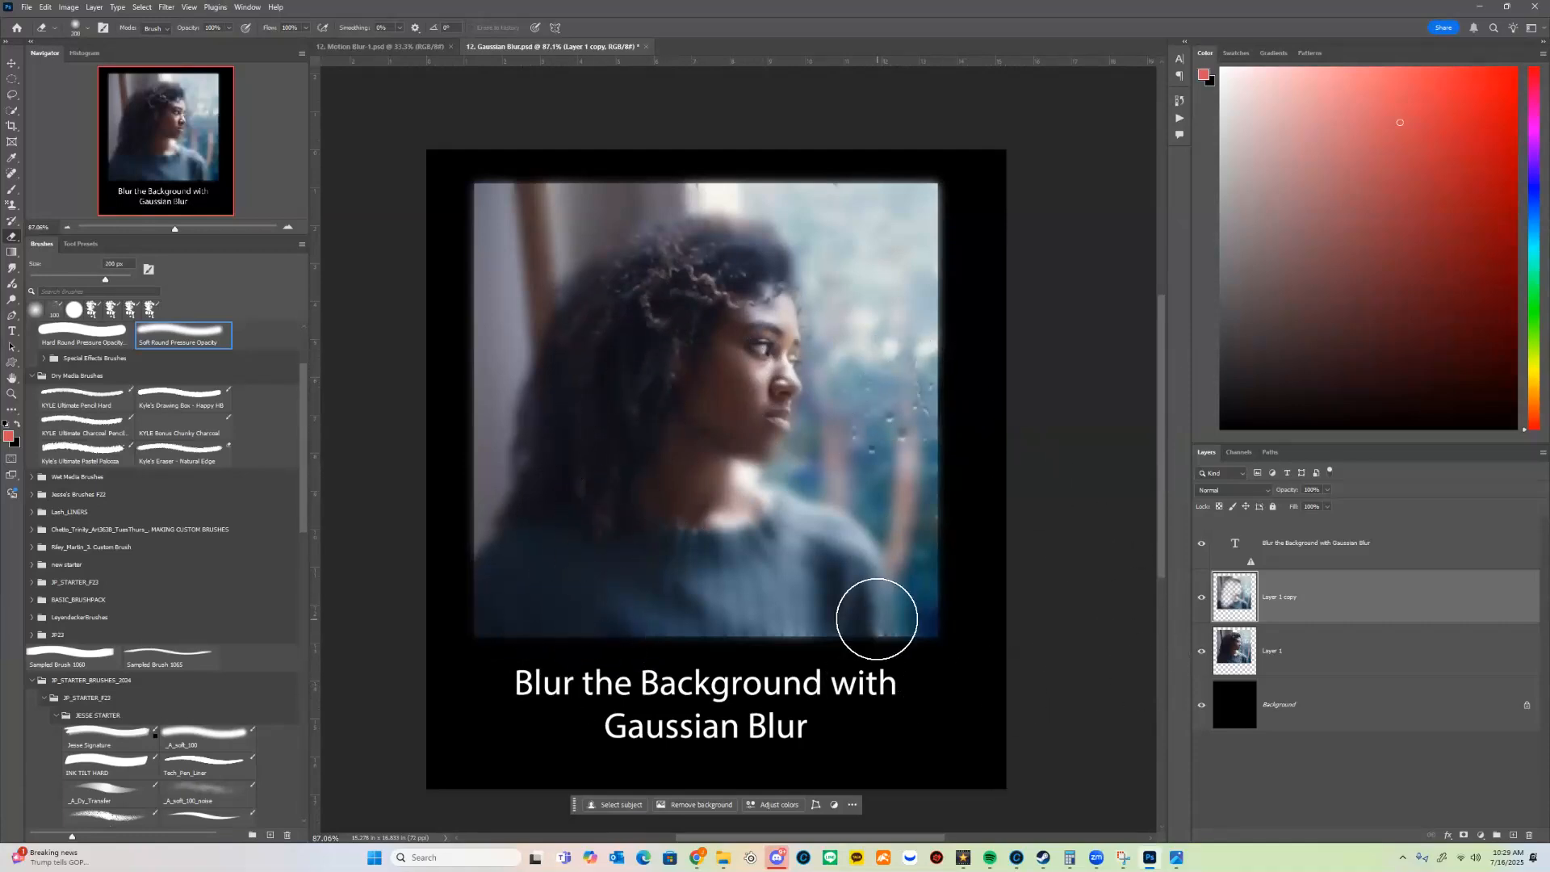
key(ctrl+z)
Step: Erase the blur over the top of the woman's hair and the upper window area, enlarging the eraser to 250 px
key(bracketright)
key(bracketright)
key(bracketleft)
key(bracketleft)
key(bracketleft)
key(bracketleft)
drag(730, 258, 790, 261)
key(bracketright)
key(bracketright)
key(bracketright)
drag(865, 264, 979, 290)
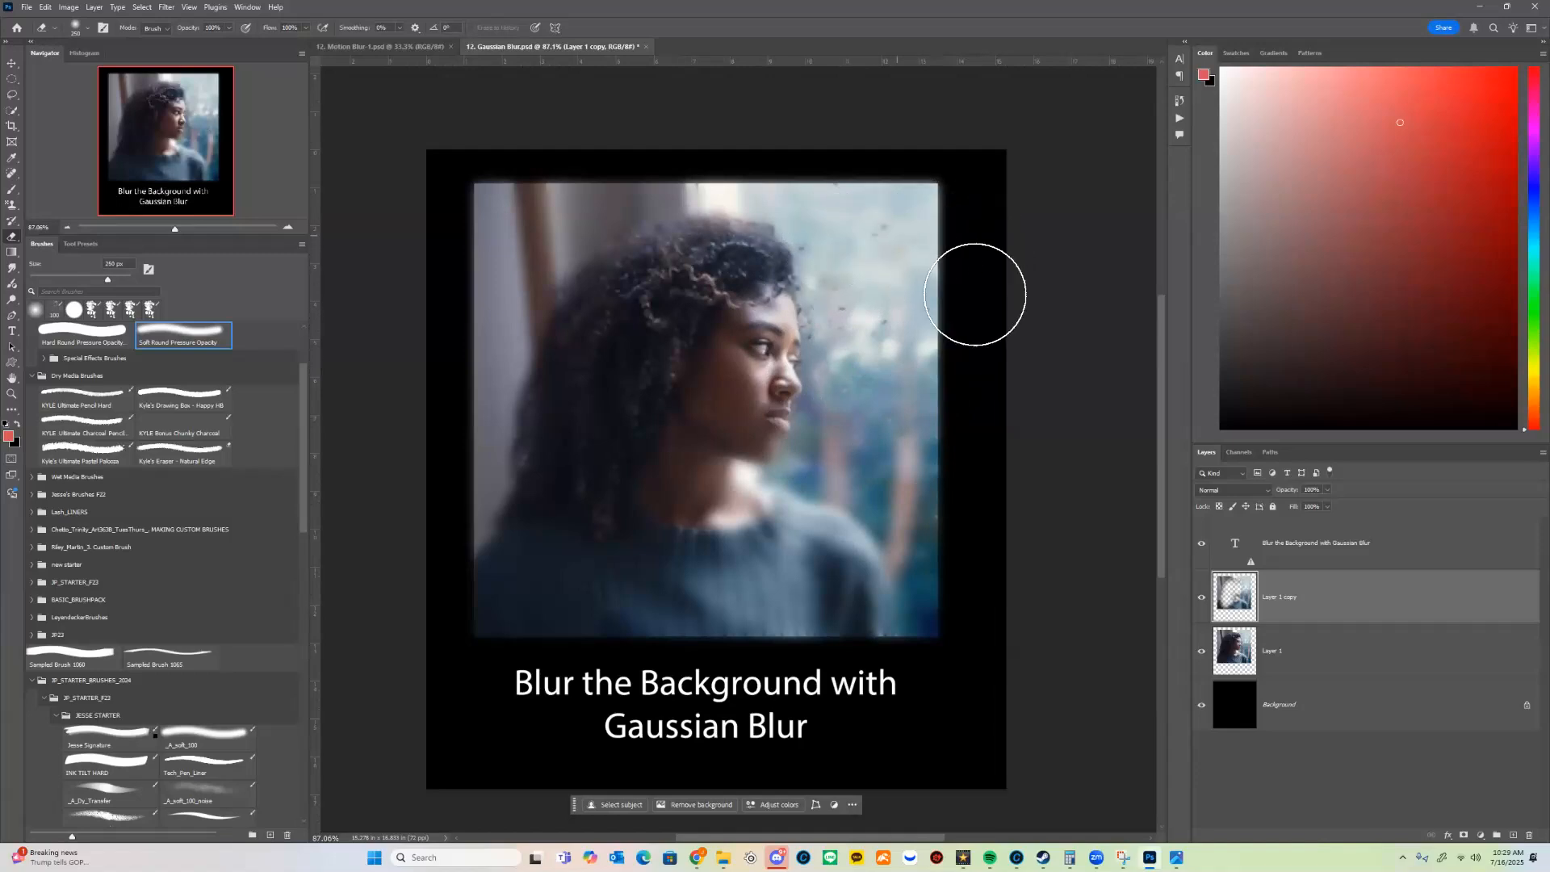
Step: Erase the blur over the sweater with the 250 px eraser and over the neck with a smaller one
mouse_move(849, 598)
mouse_down()
mouse_move(789, 633)
mouse_move(724, 603)
mouse_move(698, 611)
mouse_move(806, 568)
mouse_move(859, 648)
mouse_move(848, 622)
mouse_move(730, 588)
mouse_move(765, 624)
mouse_move(753, 577)
mouse_move(715, 590)
mouse_move(736, 583)
mouse_move(713, 536)
mouse_up()
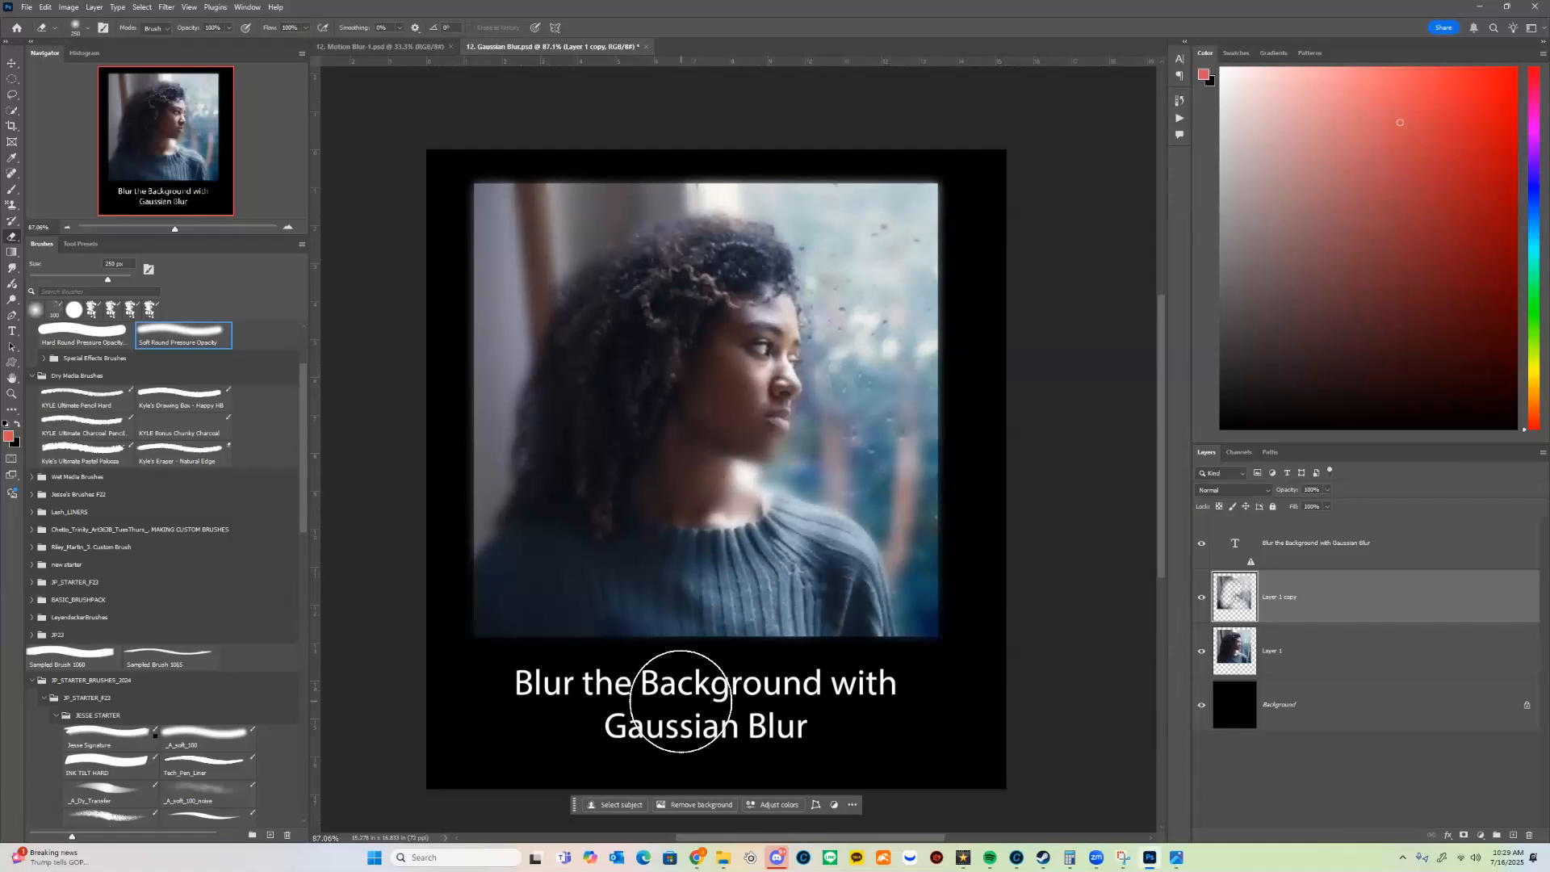
key(bracketleft)
key(bracketleft)
key(bracketleft)
key(bracketleft)
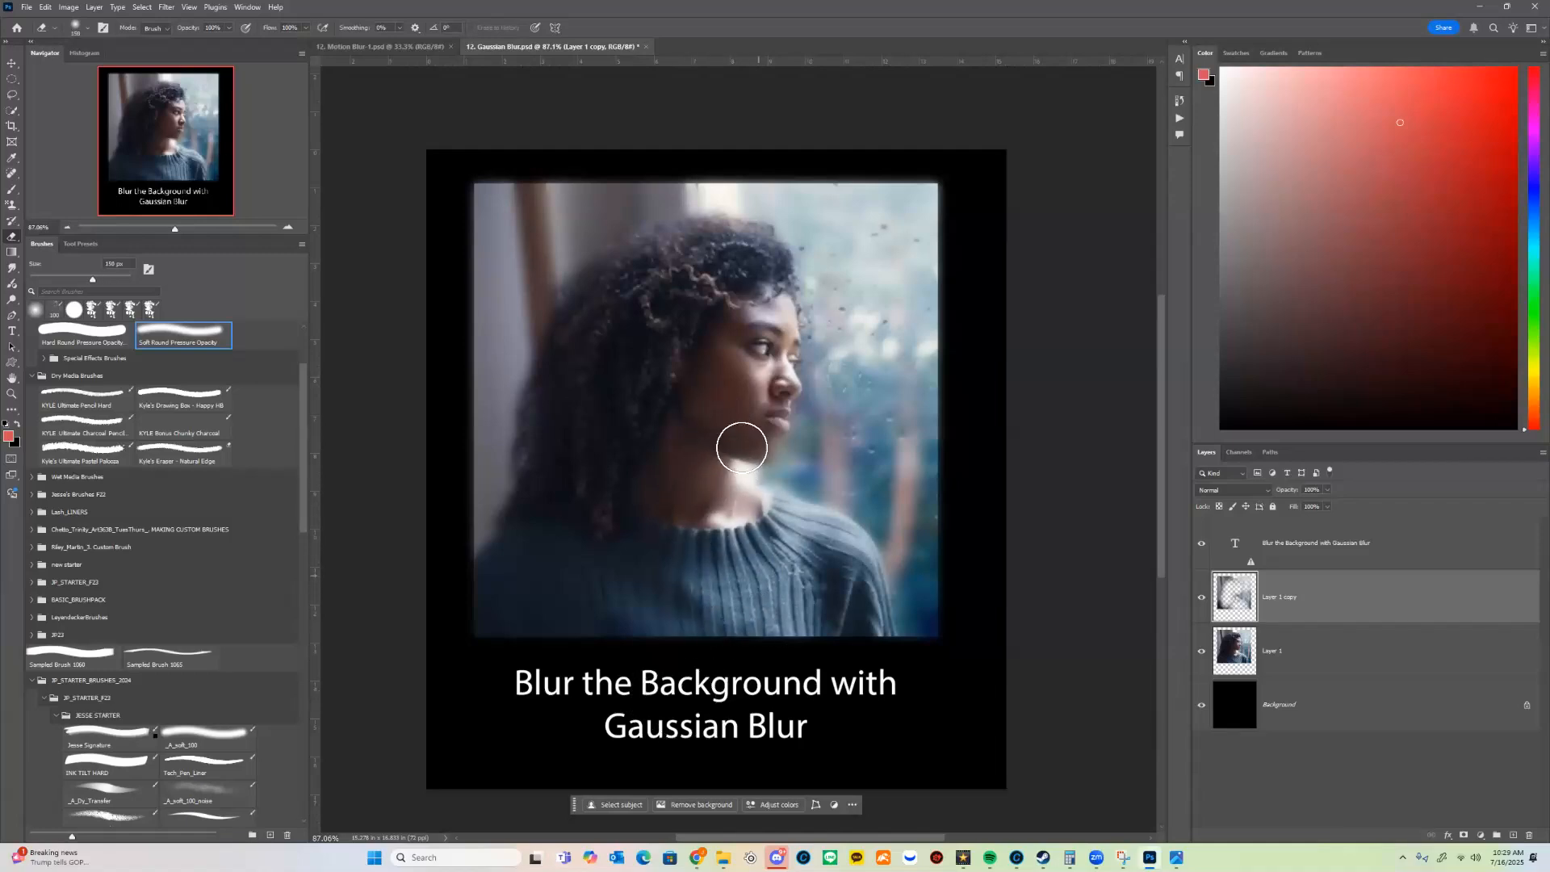
key(bracketright)
key(bracketright)
key(bracketright)
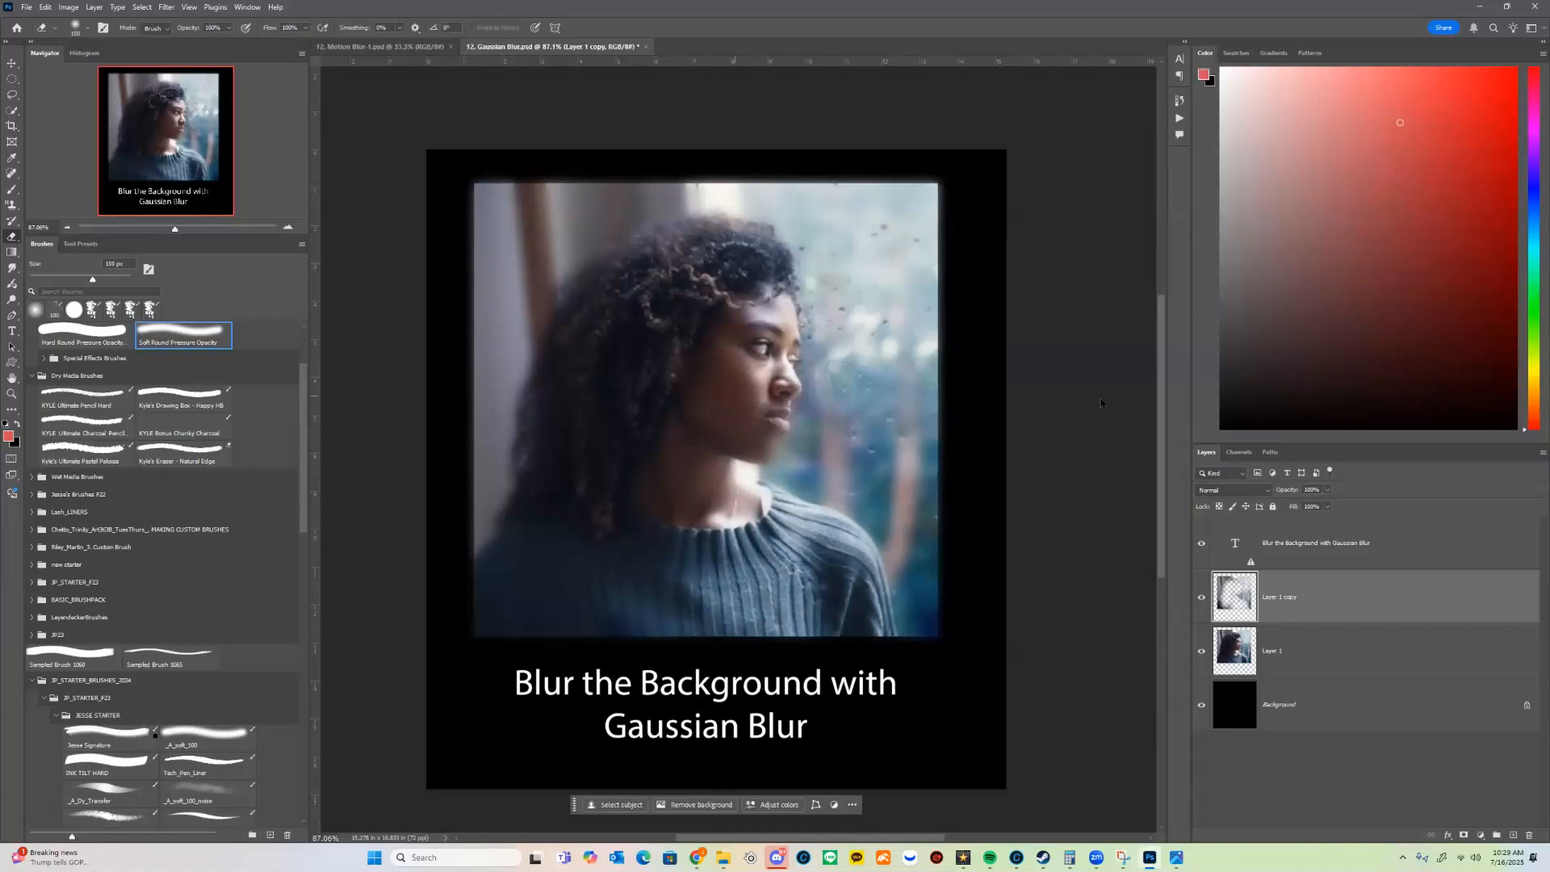
Step: Check the partly erased blur layer by moving it aside temporarily, restoring it, and toggling its visibility
key(v)
drag(819, 452, 1020, 650)
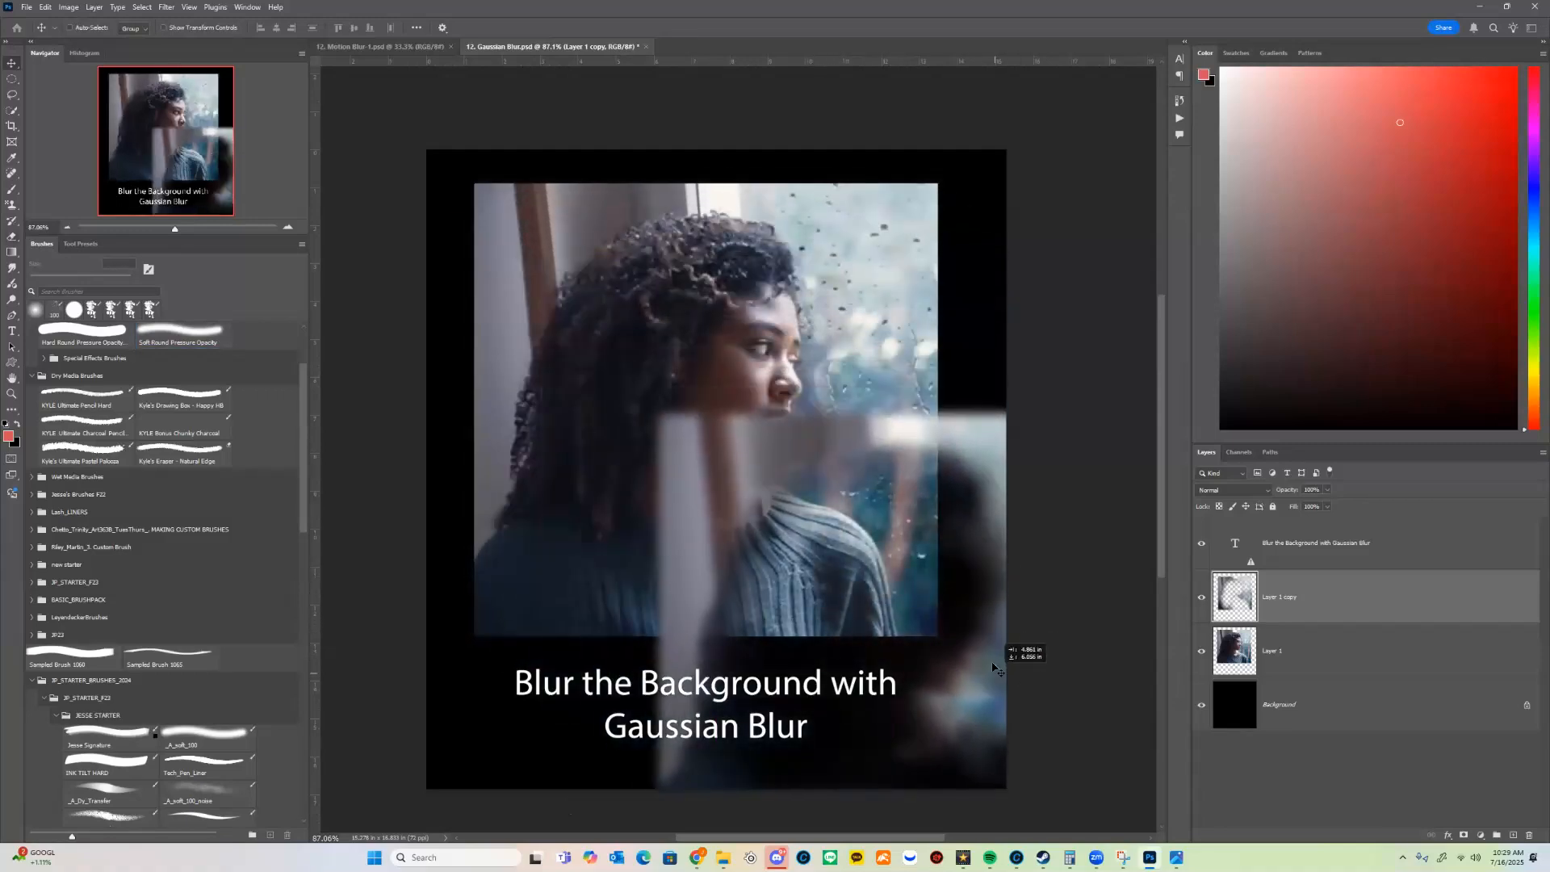
drag(731, 451, 501, 282)
key(ctrl+z)
click(1201, 597)
click(1200, 597)
click(1200, 599)
click(1200, 599)
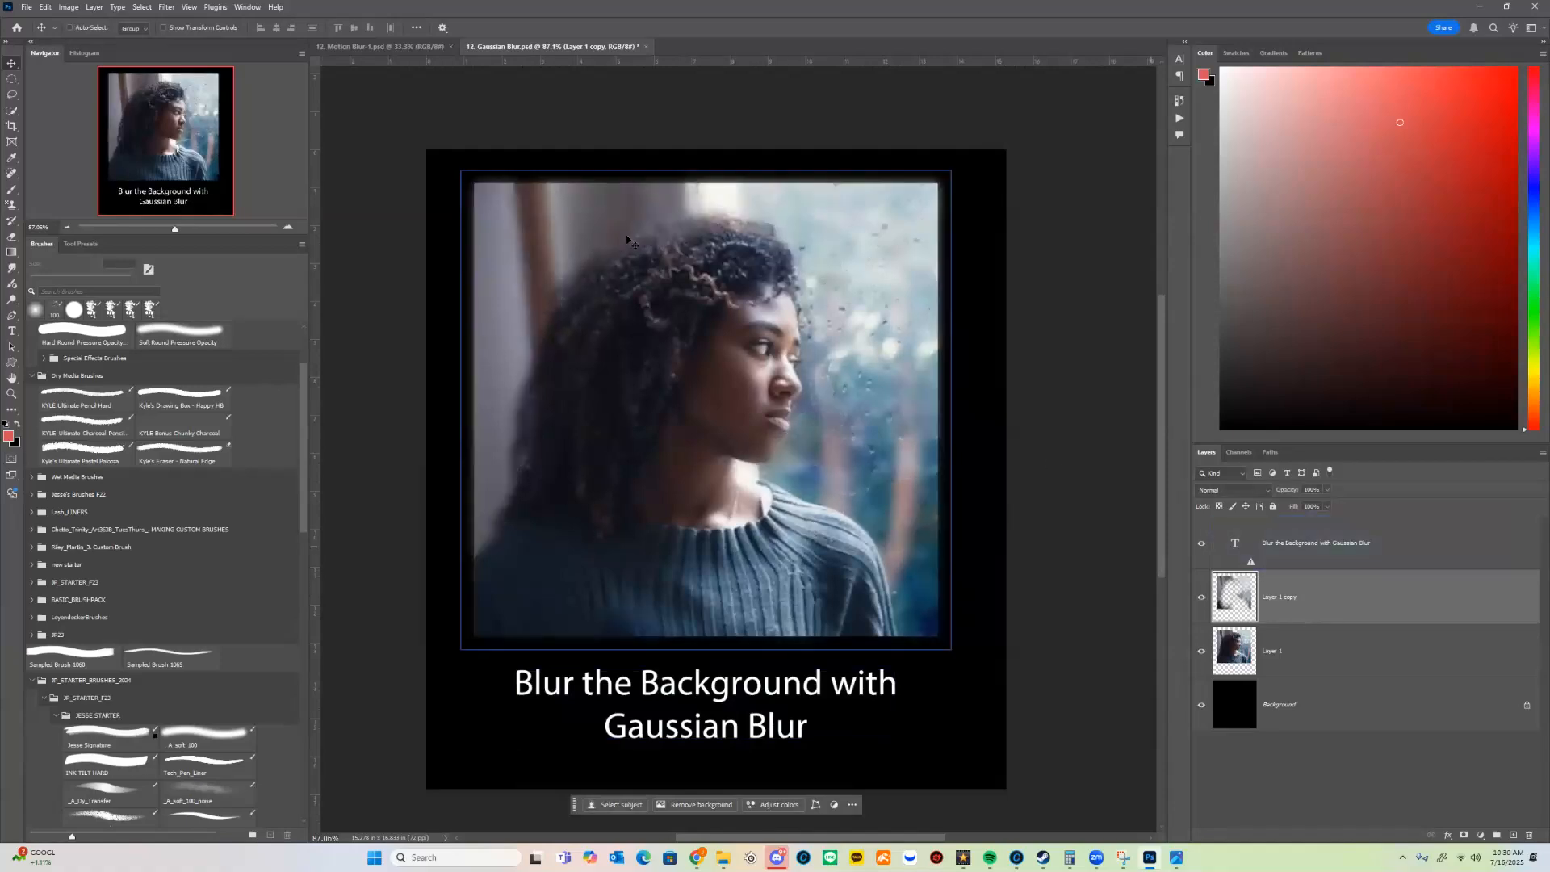
Step: Erase the blur along the upper edge of the woman's hair with a smaller soft eraser
key(e)
key(bracketleft)
key(bracketleft)
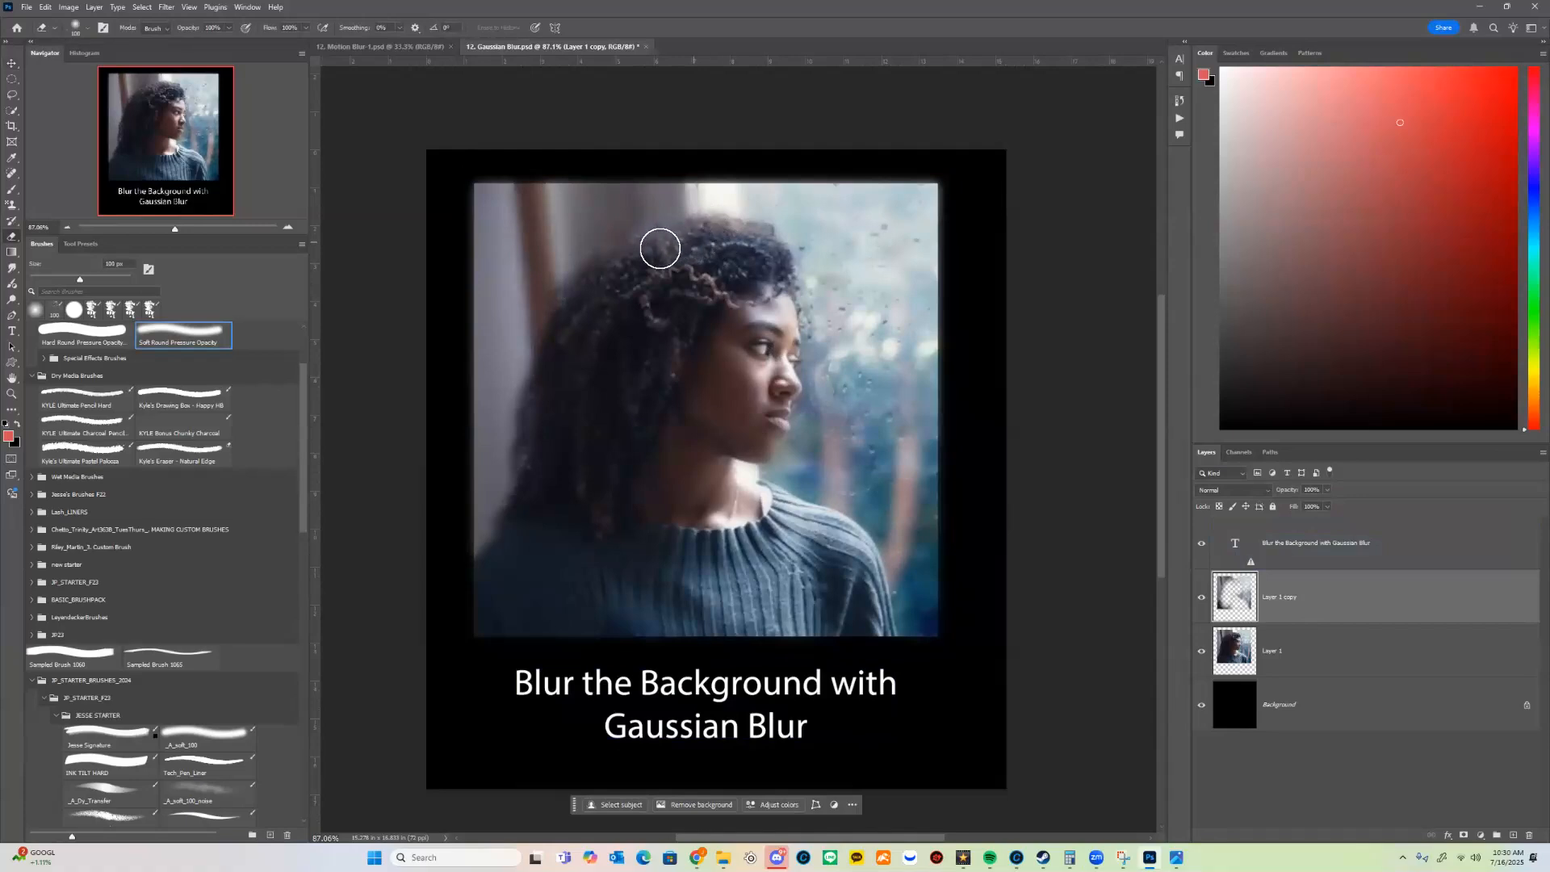
key(bracketleft)
key(bracketleft)
key(bracketleft)
key(bracketleft)
key(bracketright)
key(bracketright)
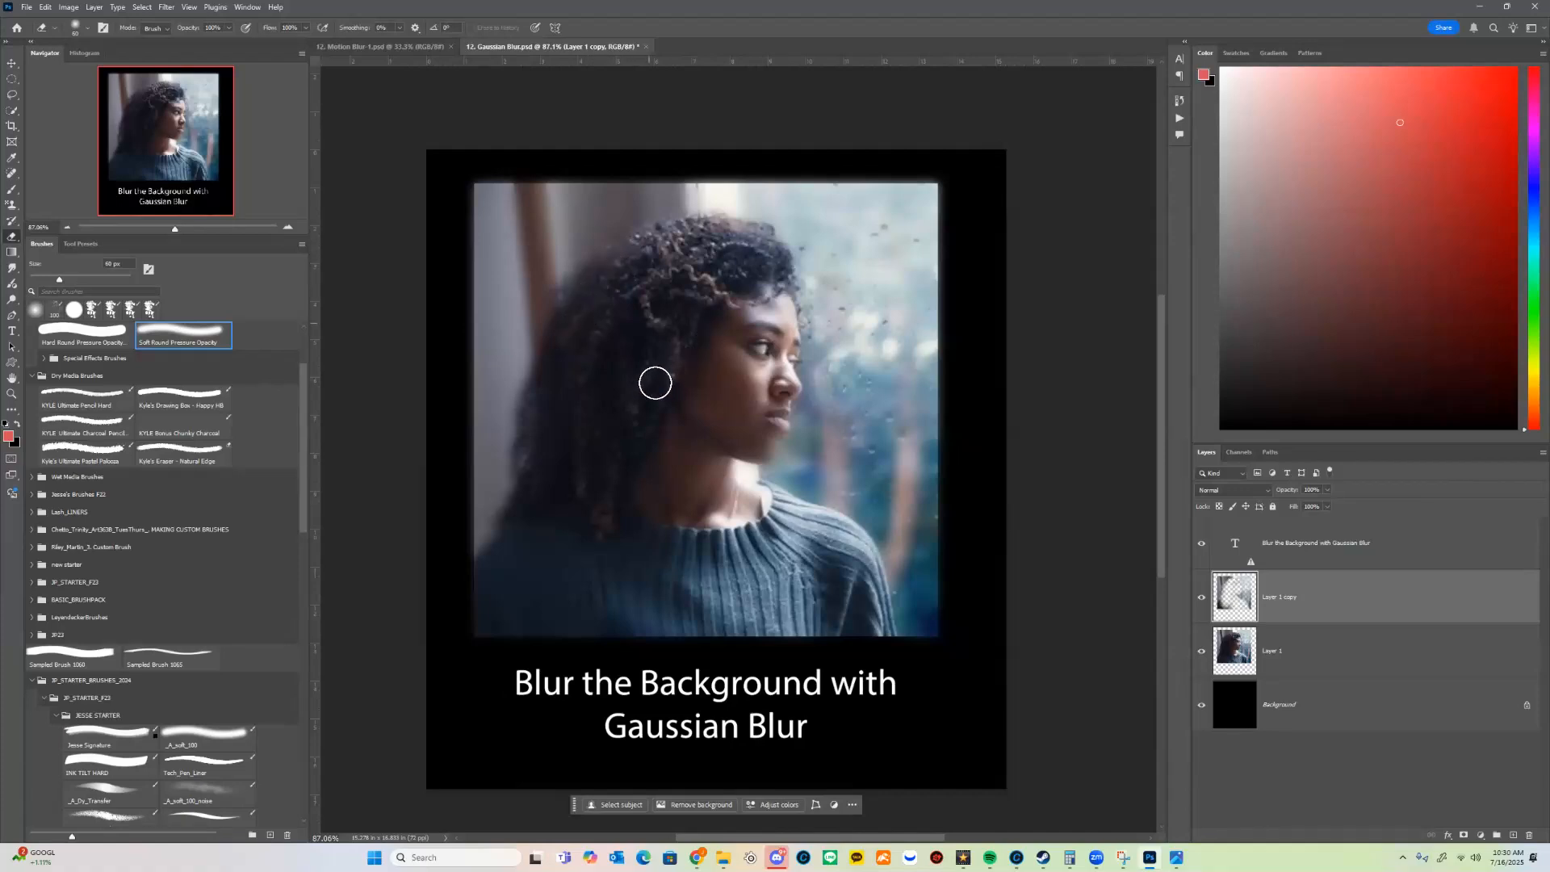
key(bracketright)
key(bracketright)
Step: Erase the remaining blur around the woman's lower face with a reduced eraser
key(z)
mouse_move(864, 417)
mouse_down()
mouse_move(846, 418)
mouse_move(1030, 522)
mouse_move(1009, 517)
mouse_up()
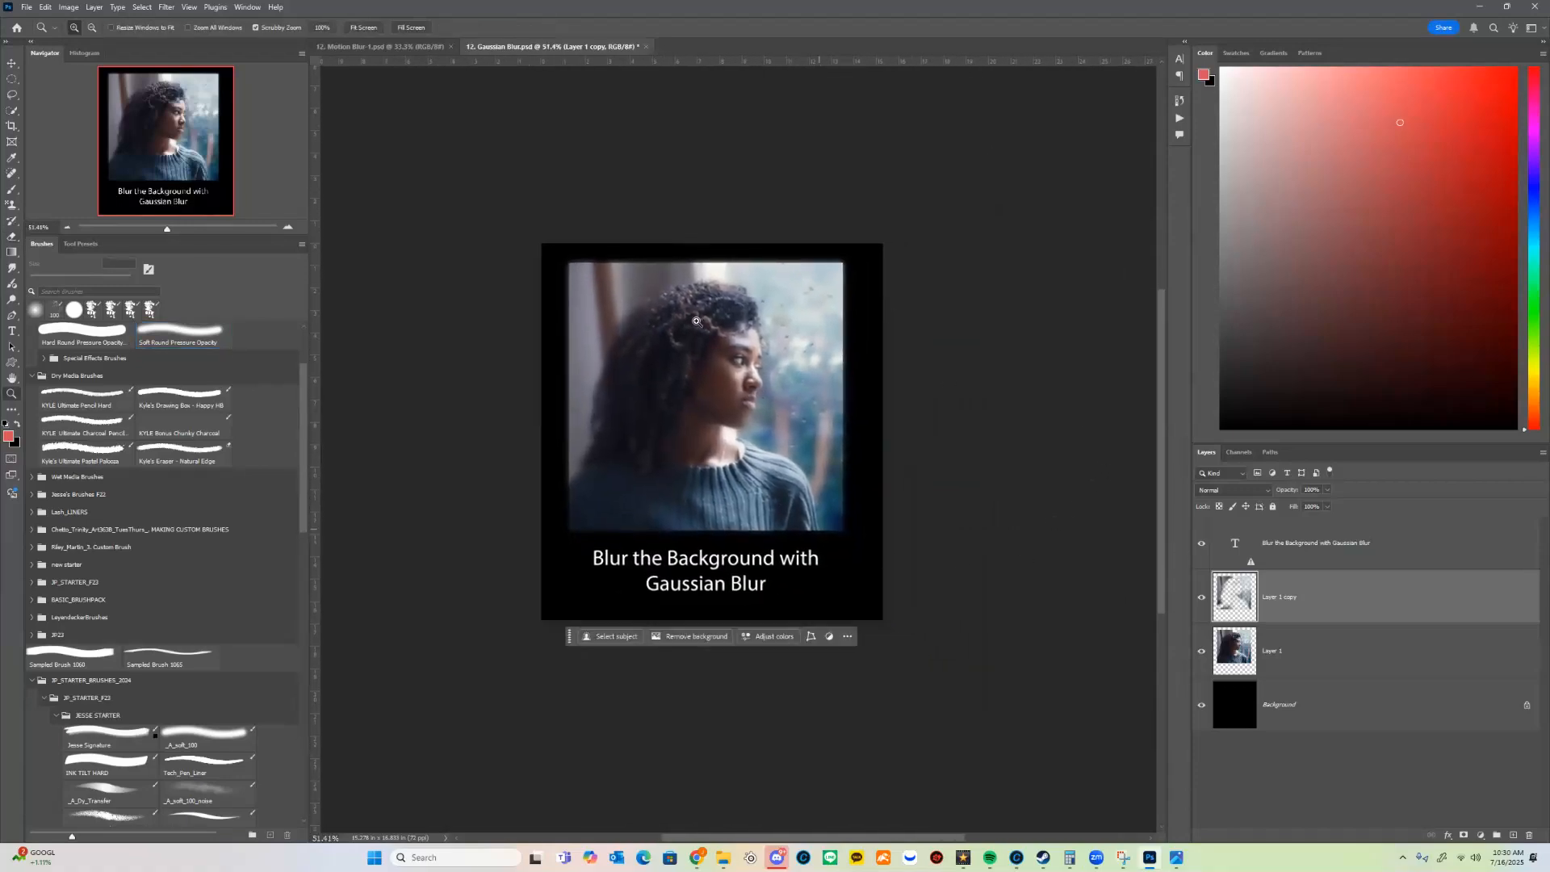
drag(756, 401, 837, 387)
key(e)
key(bracketleft)
key(bracketleft)
key(bracketleft)
key(bracketleft)
mouse_move(758, 443)
mouse_down()
mouse_move(733, 433)
mouse_move(758, 413)
mouse_up()
key(z)
drag(889, 462, 822, 476)
drag(972, 481, 925, 512)
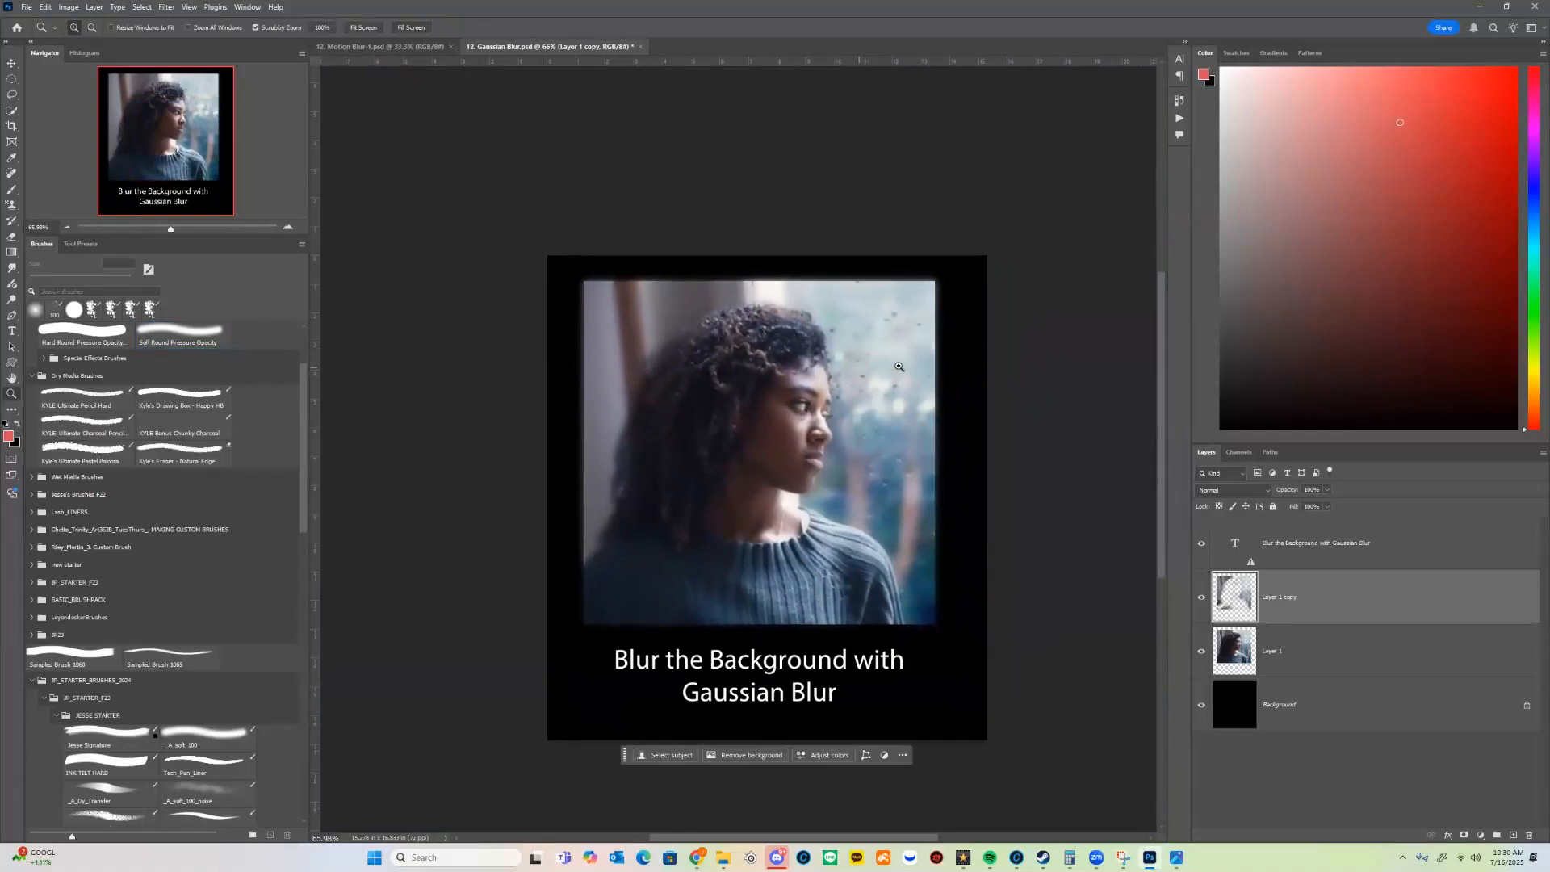
Step: Toggle the visibility of the erased blur layer, Layer 1 copy, to compare the photo before and after
click(1201, 606)
click(1203, 606)
click(1203, 607)
click(1203, 607)
drag(749, 662, 719, 512)
drag(747, 571, 755, 513)
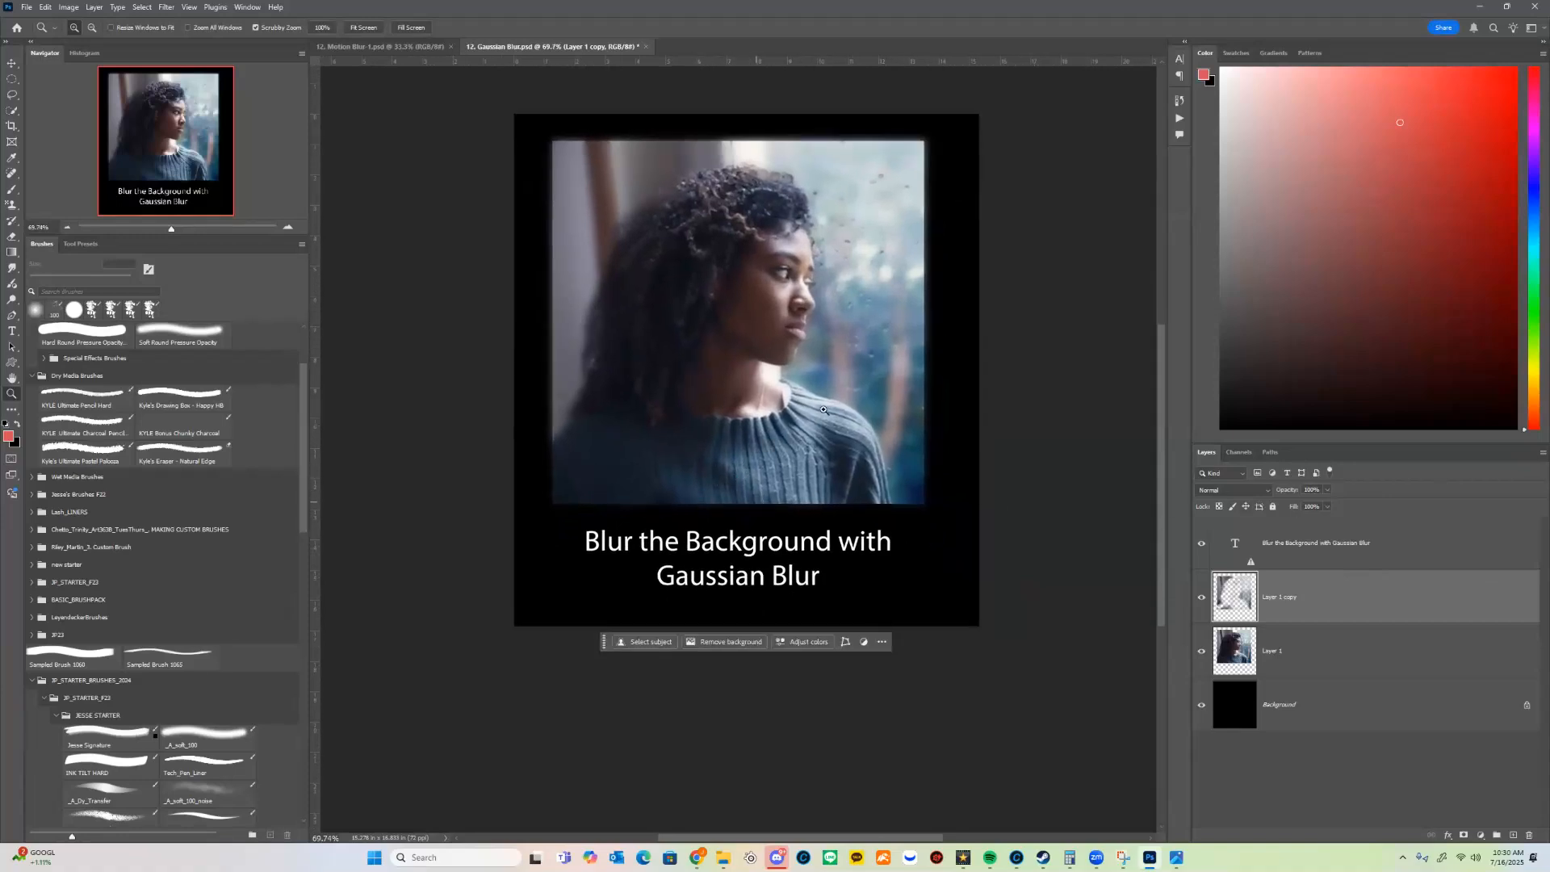
Step: Identify the "Blur the Background with Gaussian Blur" text layer by toggling its visibility and duplicate it
click(1249, 539)
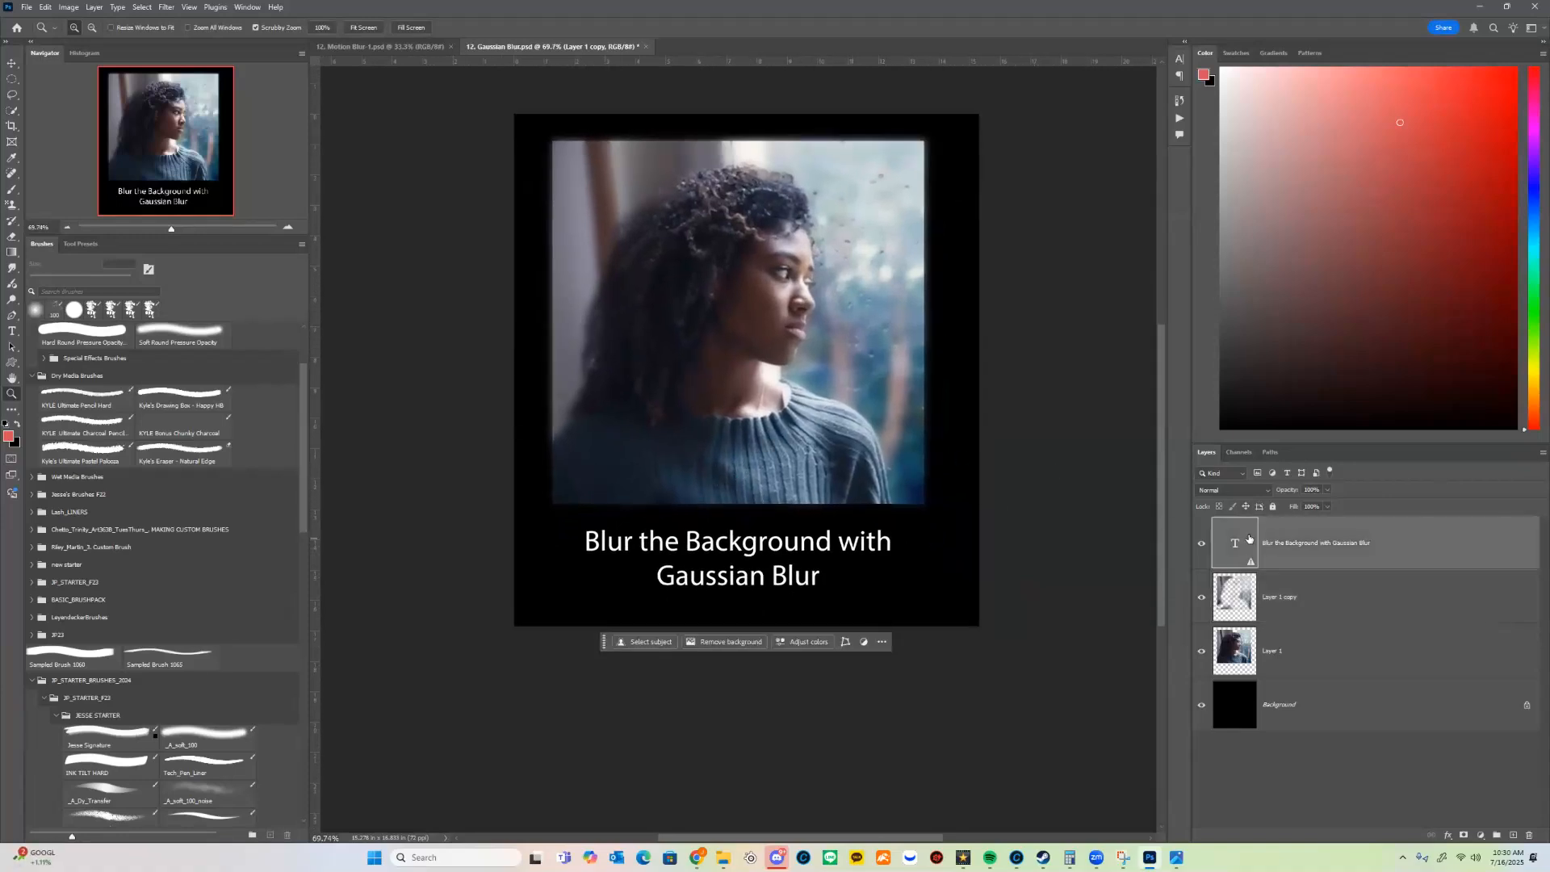
click(1202, 543)
click(1201, 543)
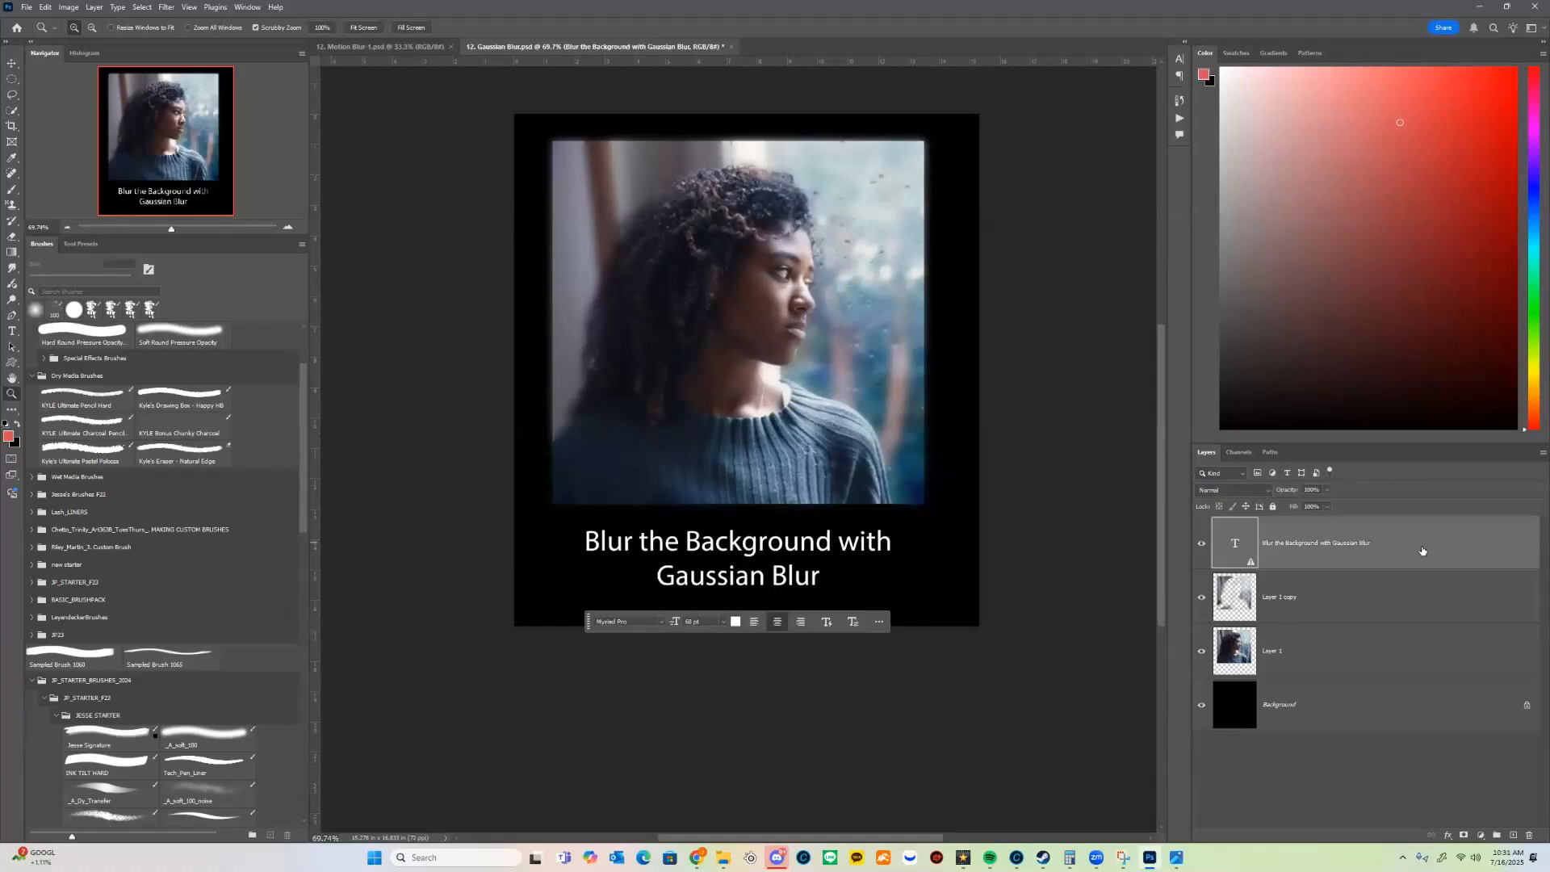
drag(1481, 572, 1507, 833)
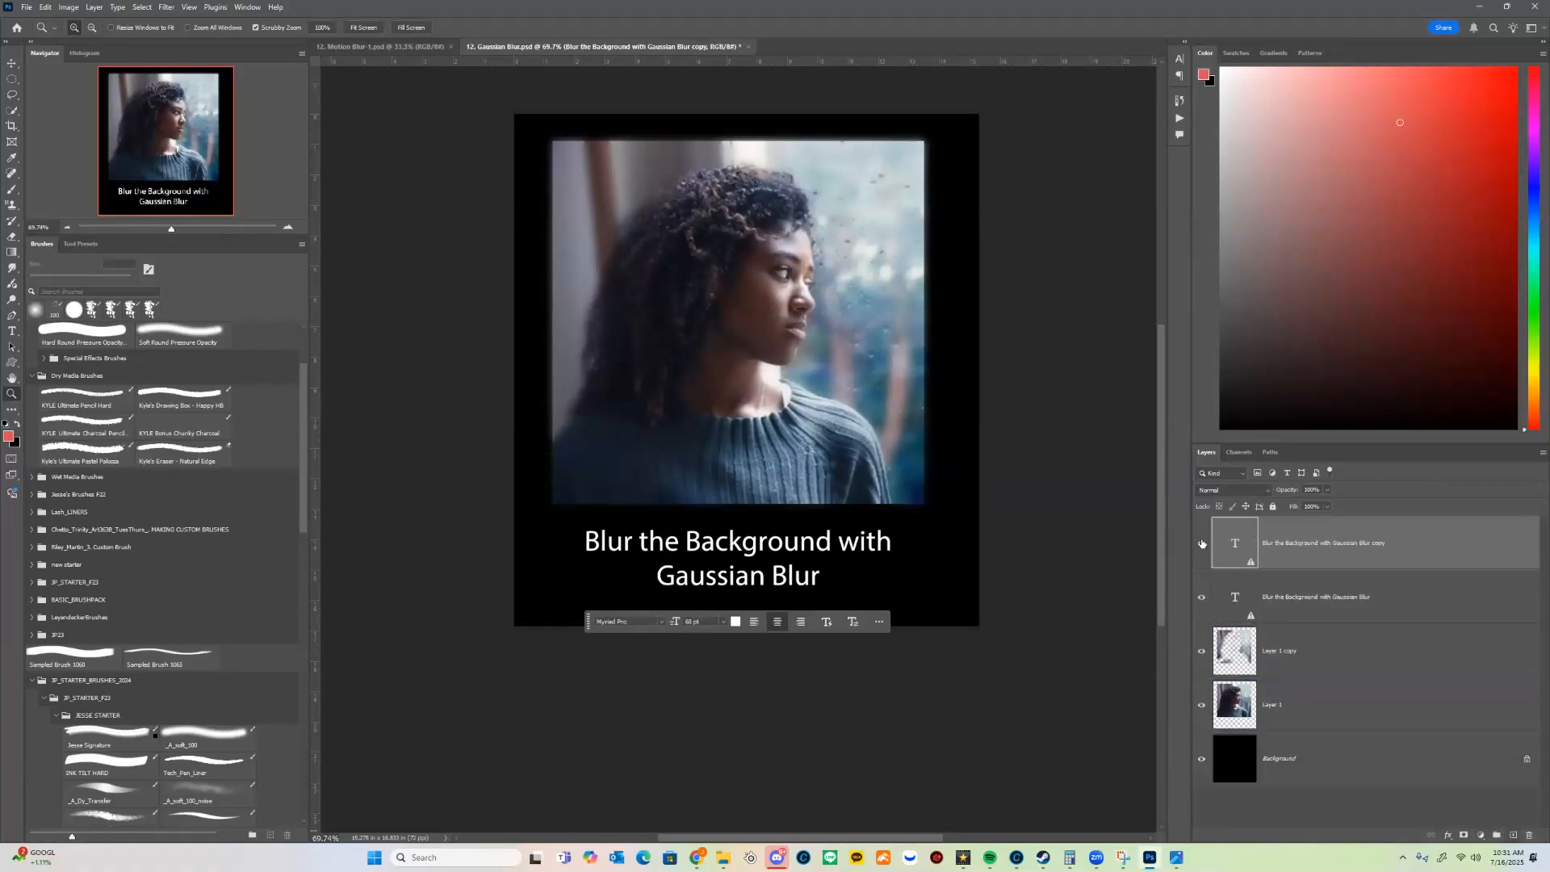
Step: Try moving the duplicated caption text slightly sideways from the original
click(1201, 543)
key(v)
mouse_move(795, 550)
mouse_down()
mouse_move(840, 547)
mouse_move(856, 572)
mouse_move(819, 545)
mouse_up()
key(ctrl+z)
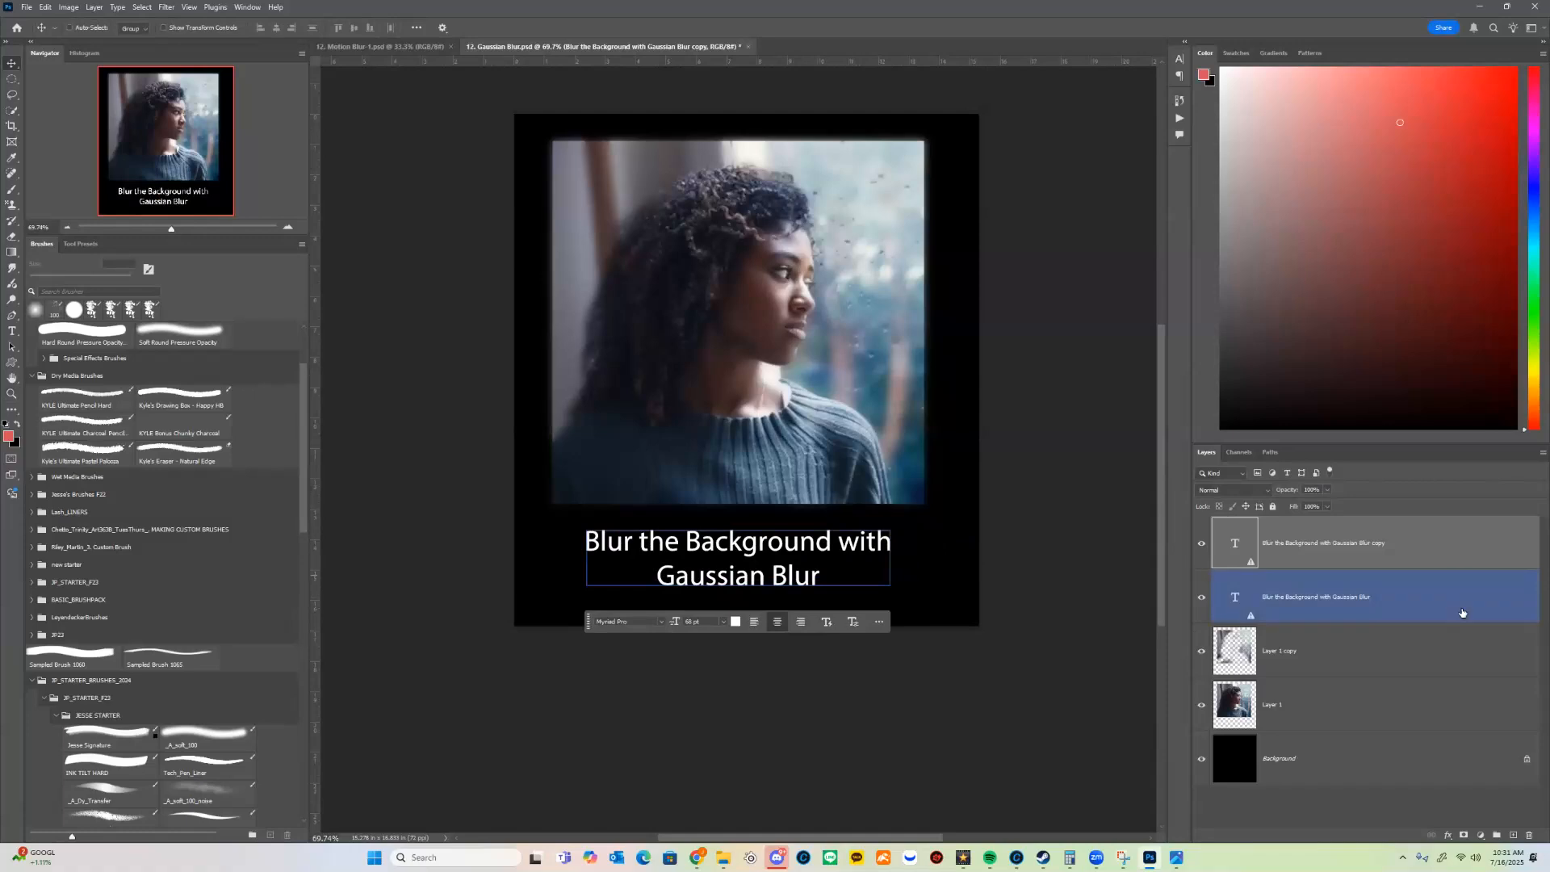
Step: Select the original caption text layer and find its Rasterize Type command without applying it
click(1370, 613)
right_click(1413, 598)
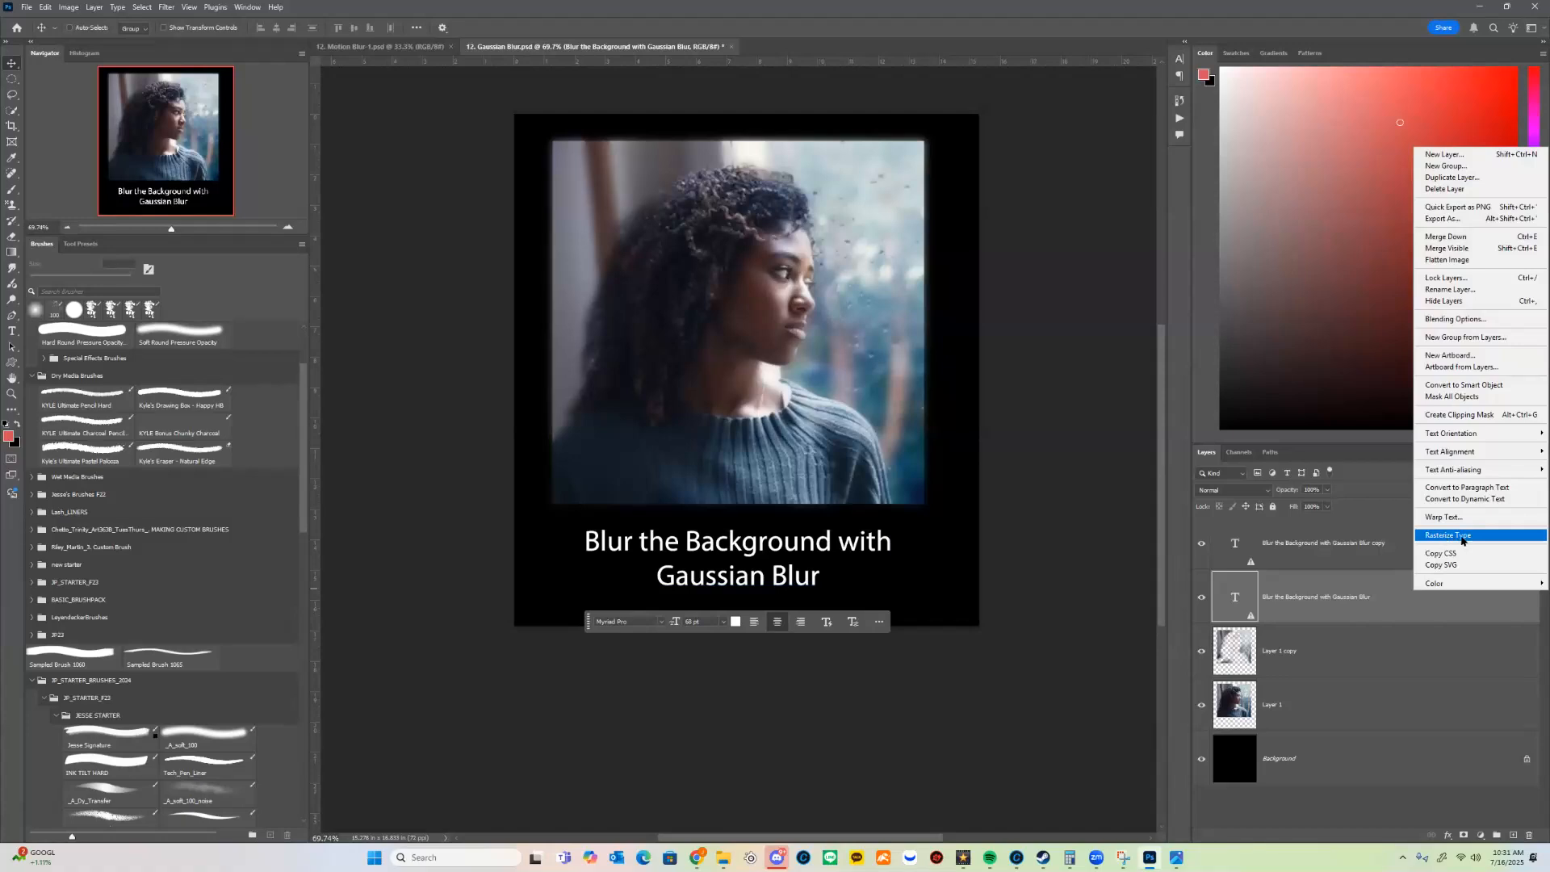
click(1327, 584)
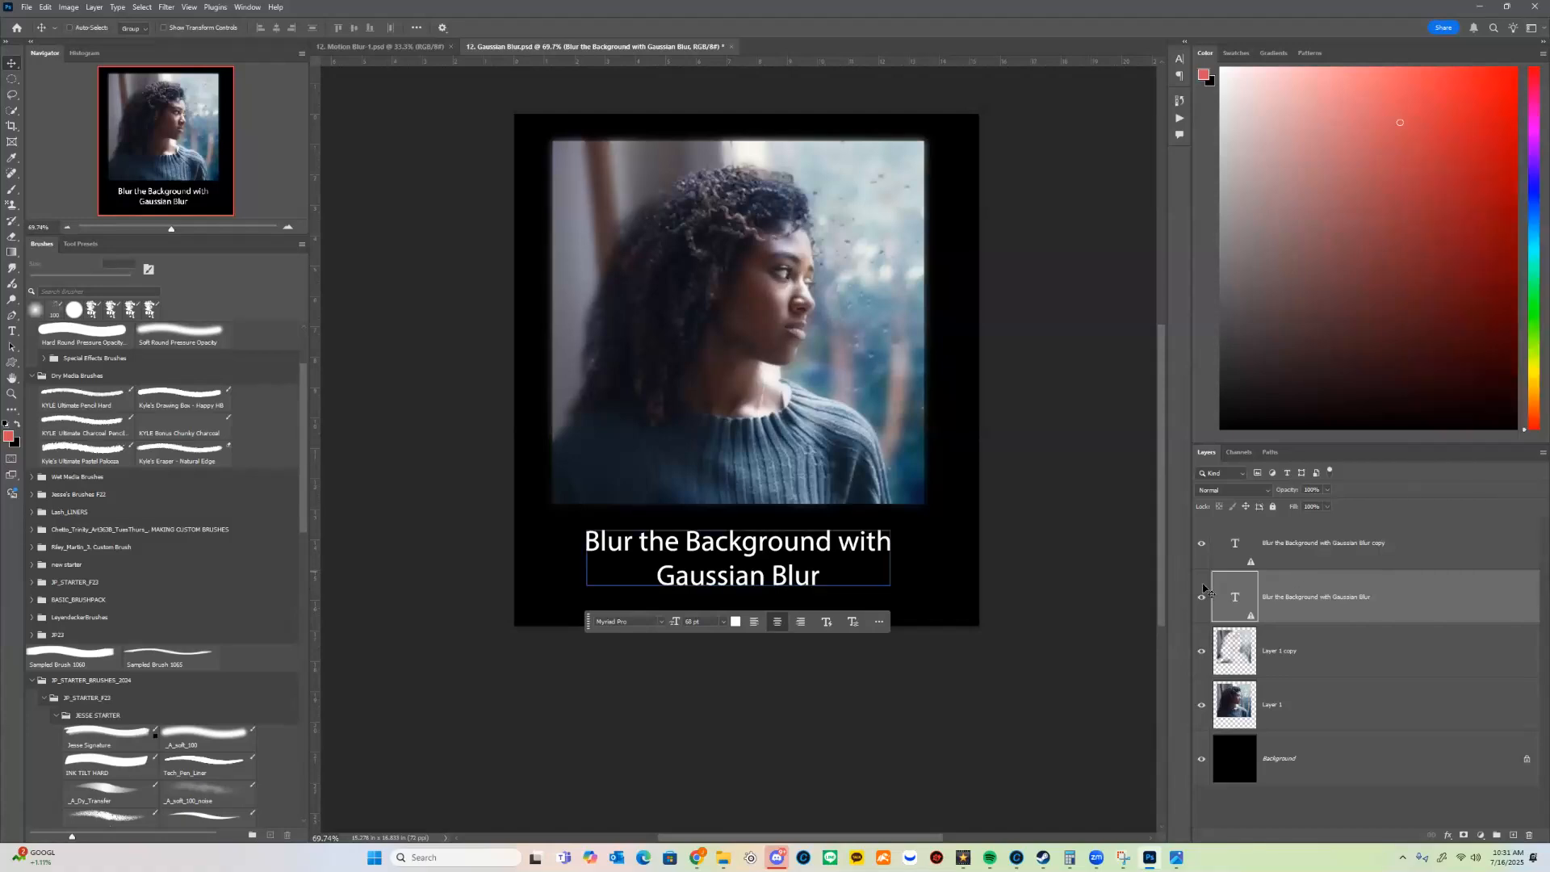
Step: Leave text editing on the duplicated caption and rasterize the original caption text layer beneath it
double_click(784, 550)
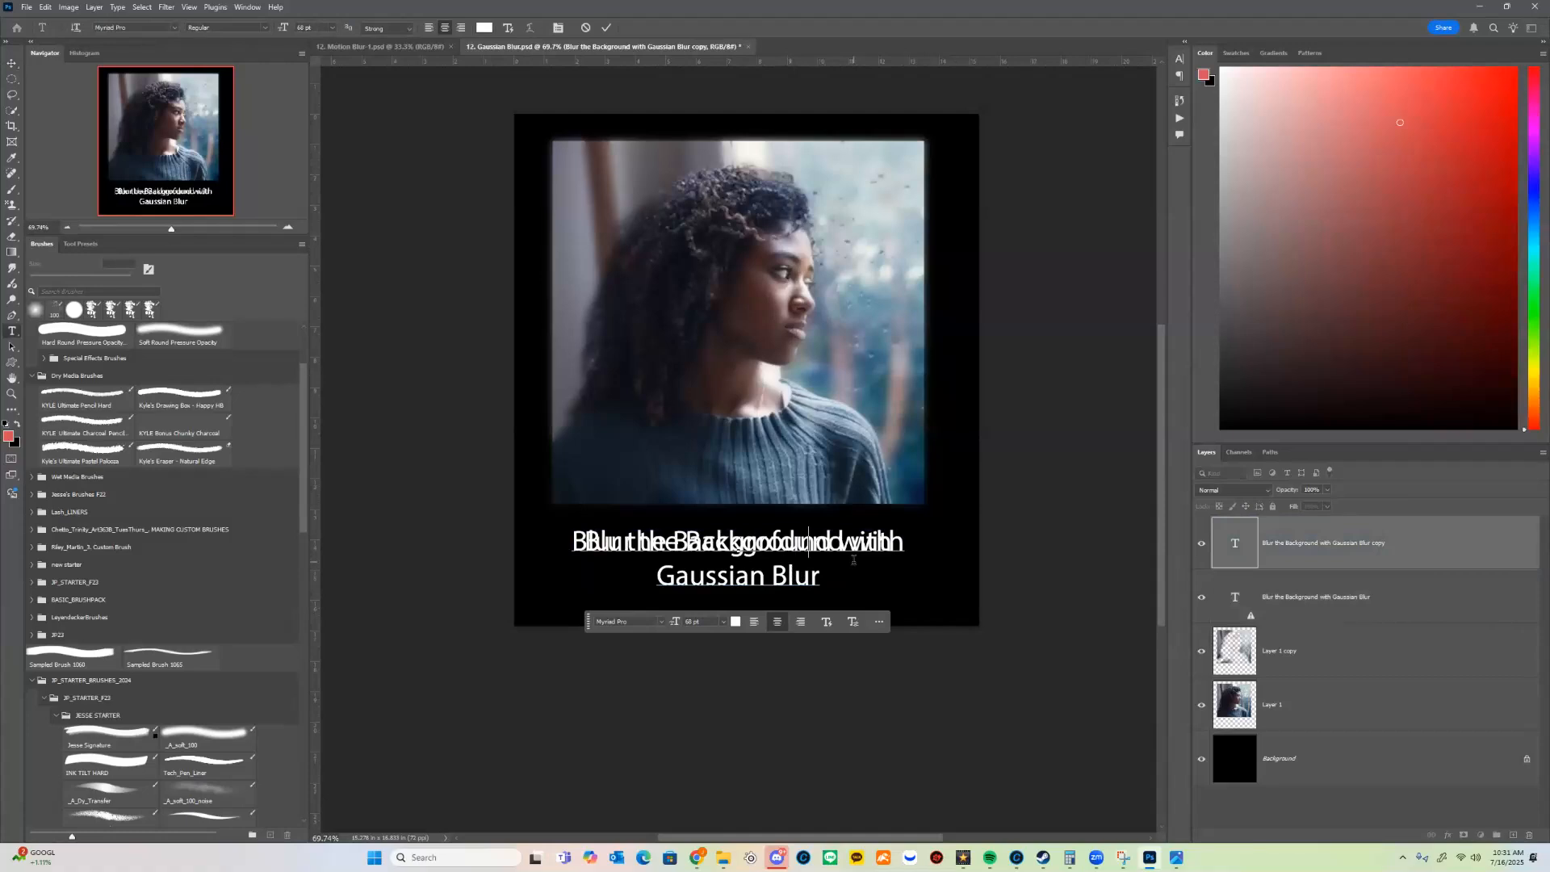
key(ctrl+Return)
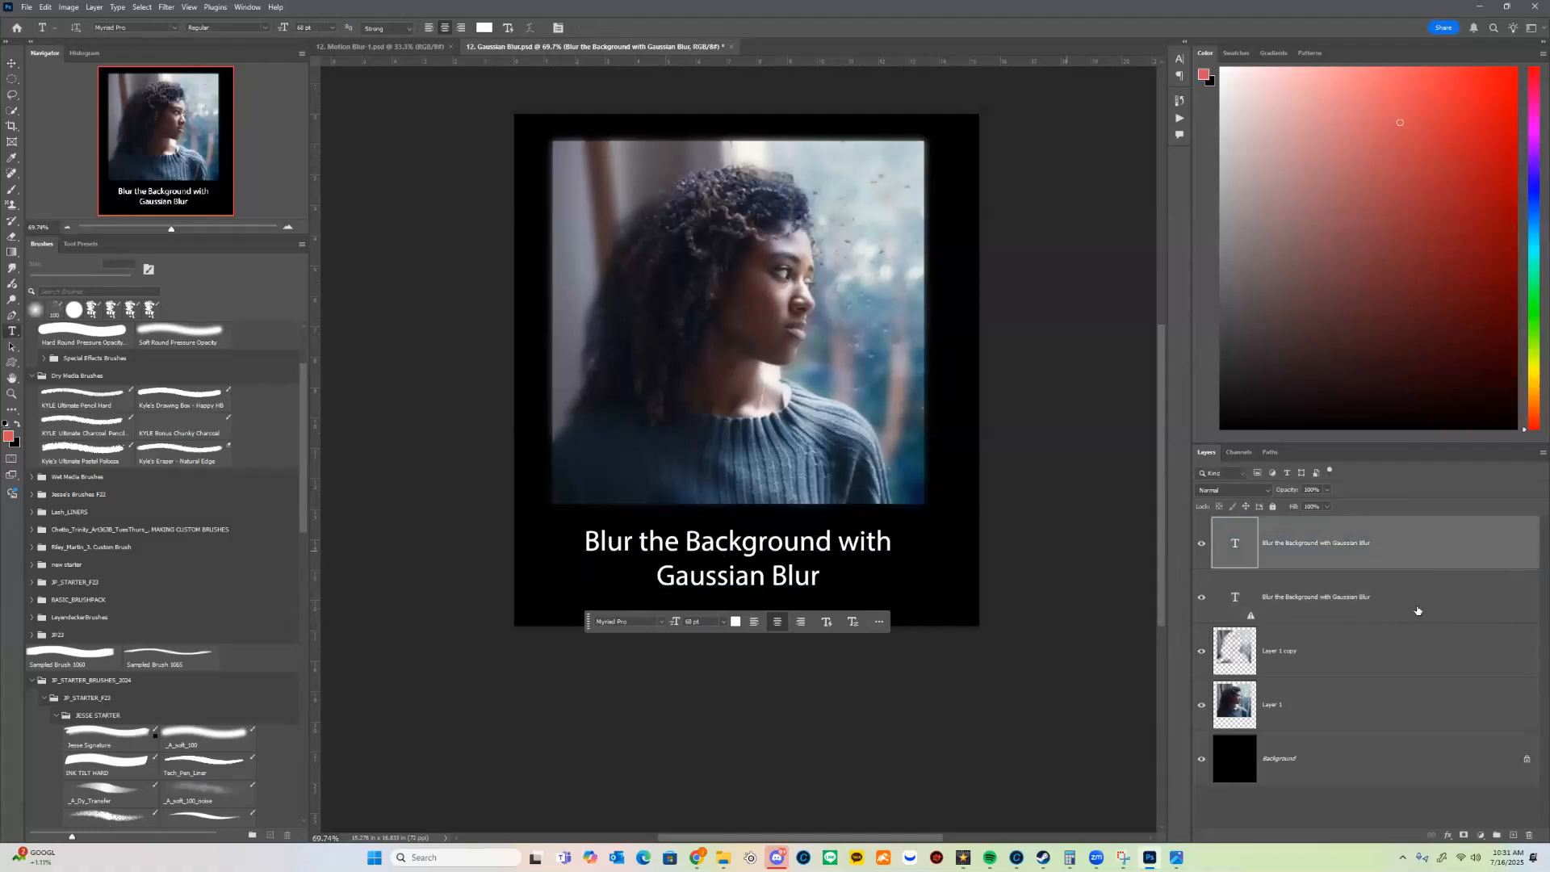
right_click(1442, 610)
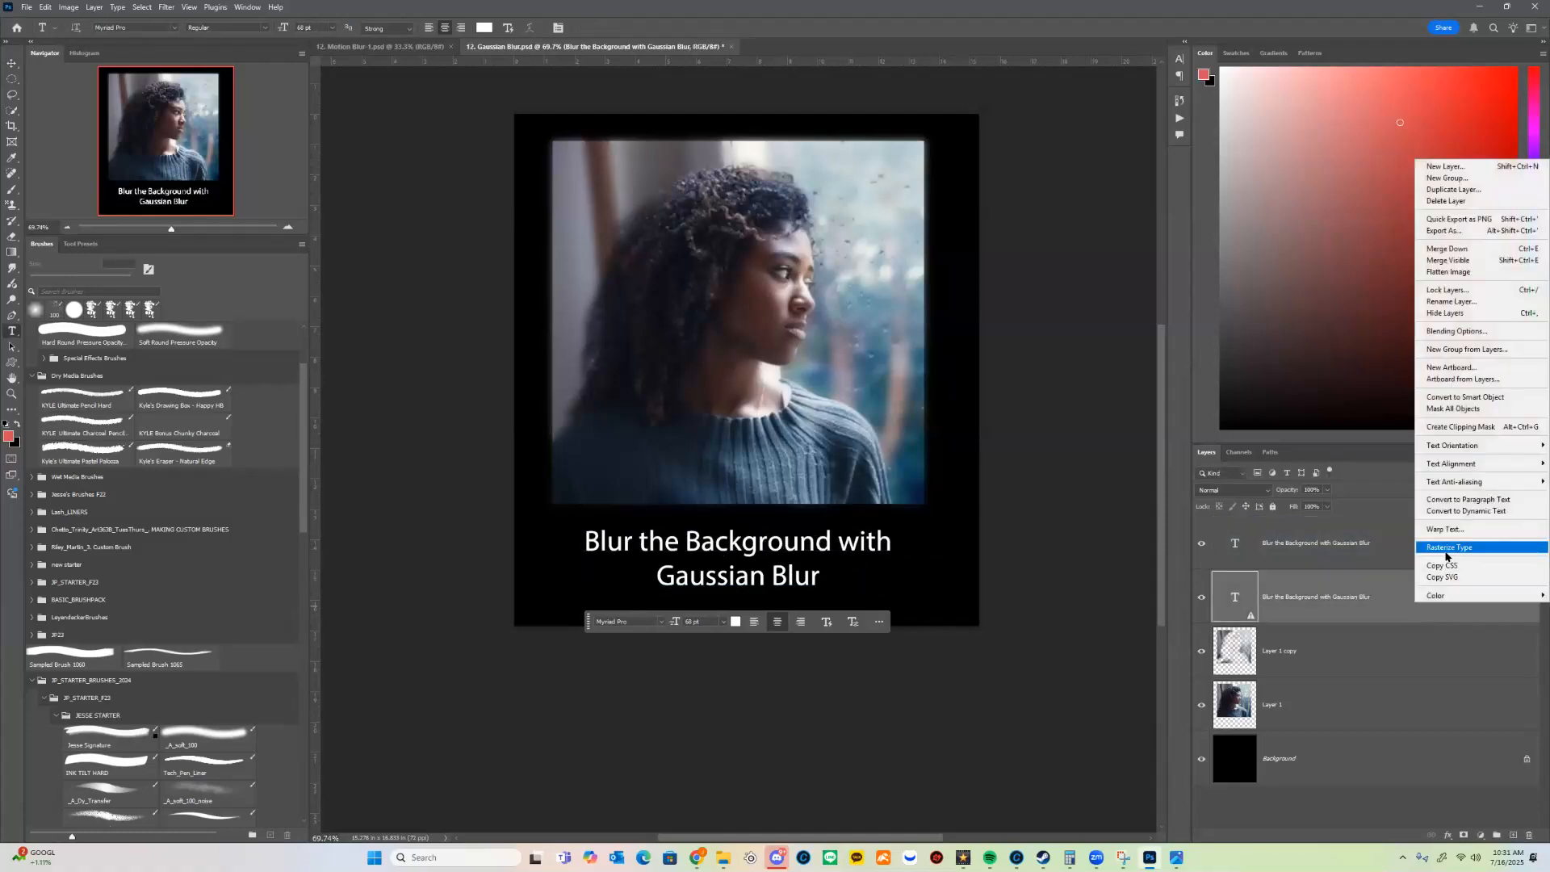
click(1447, 548)
Step: Try moving the rasterized caption below the editable text and erasing parts of it with the soft round eraser
key(e)
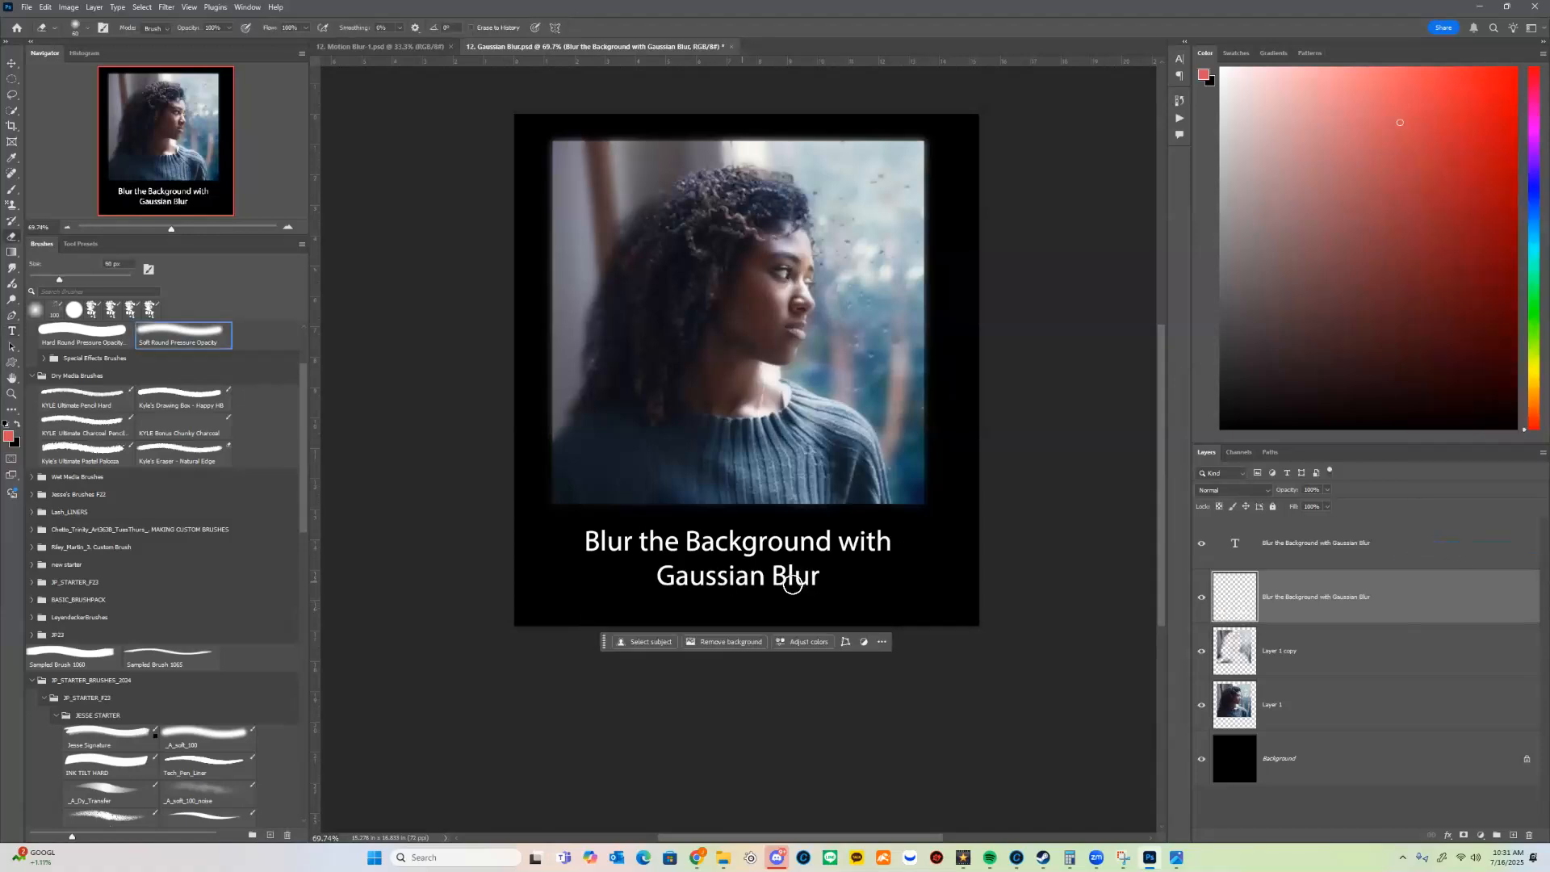
key(v)
mouse_move(853, 560)
mouse_down()
mouse_move(822, 585)
mouse_move(832, 568)
mouse_move(895, 590)
mouse_move(823, 578)
mouse_move(870, 572)
mouse_move(789, 607)
mouse_move(696, 613)
mouse_move(883, 608)
mouse_move(840, 613)
mouse_up()
key(b)
key(e)
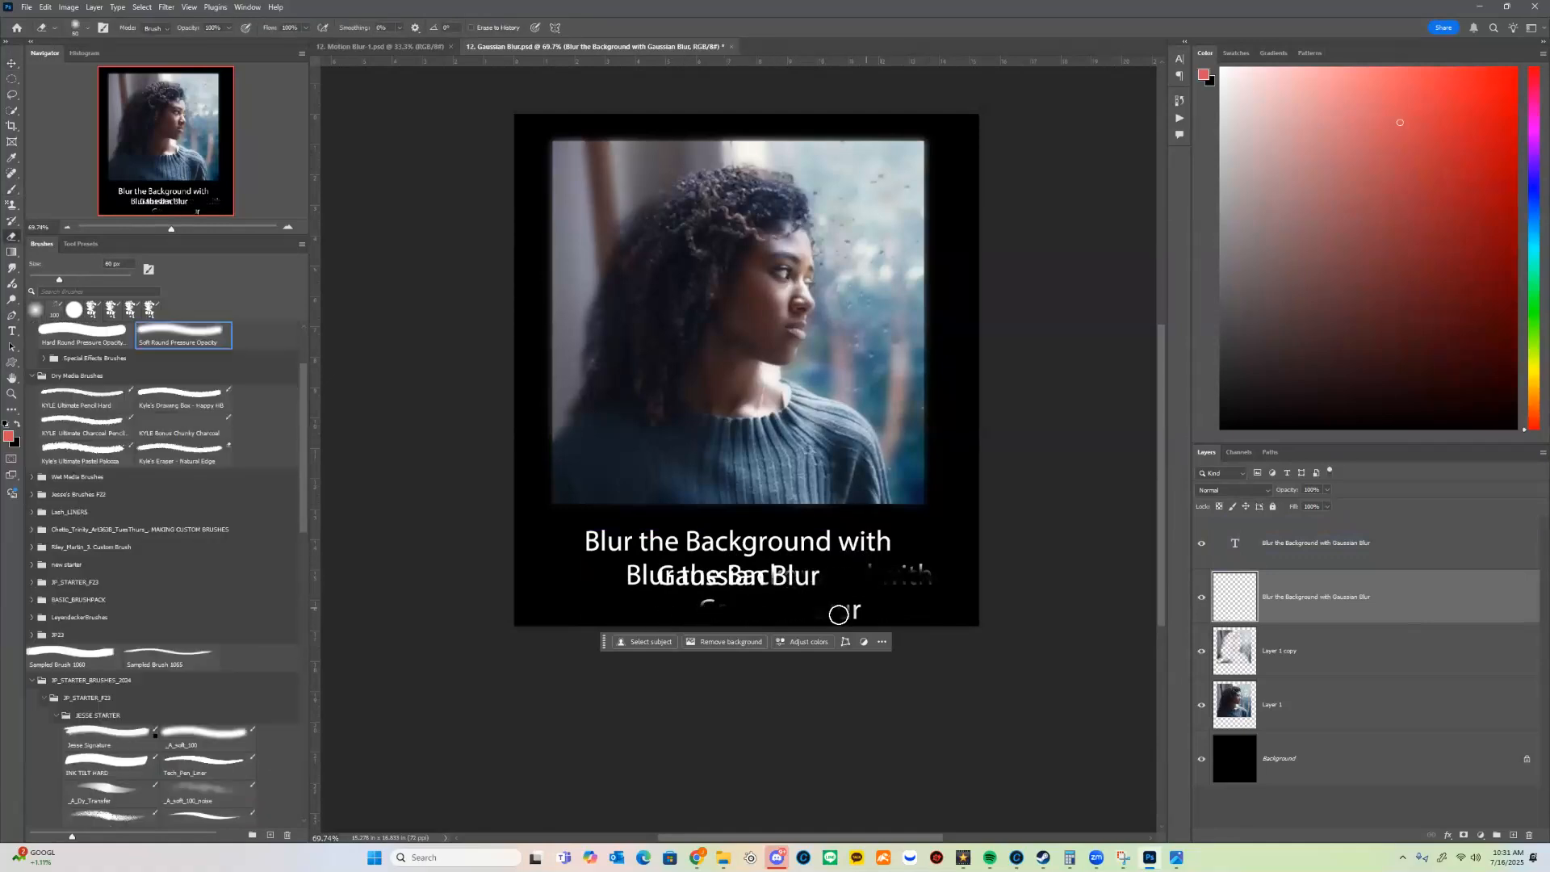
Step: Undo the erasing and the move of the rasterized caption
key(ctrl+z)
key(ctrl+z)
key(ctrl+z)
key(ctrl+z)
key(ctrl+z)
key(ctrl+z)
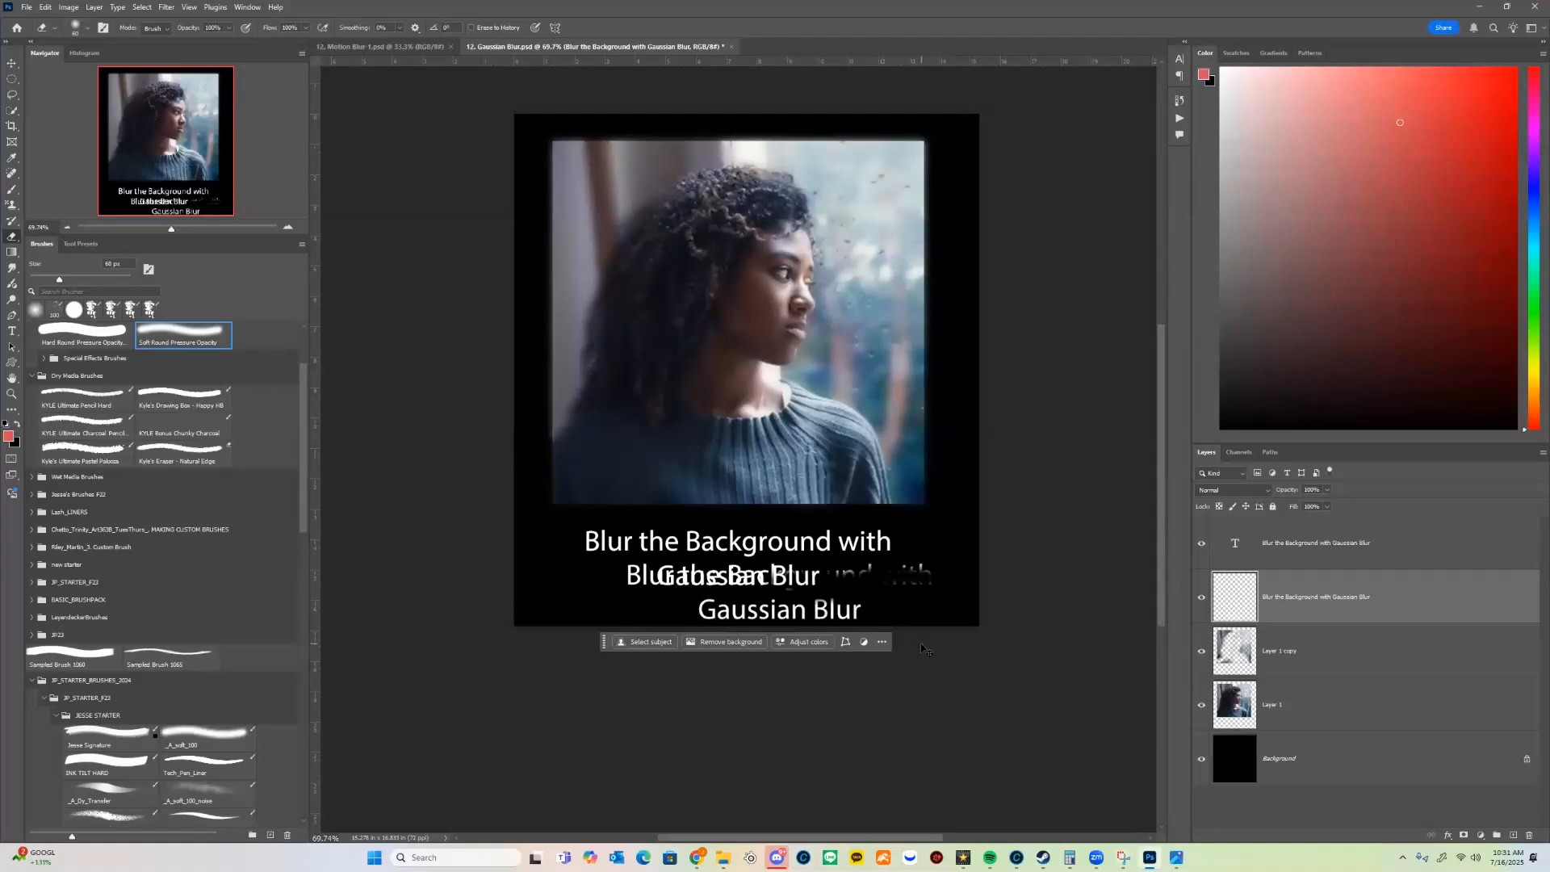
key(ctrl+z)
key(ctrl+z)
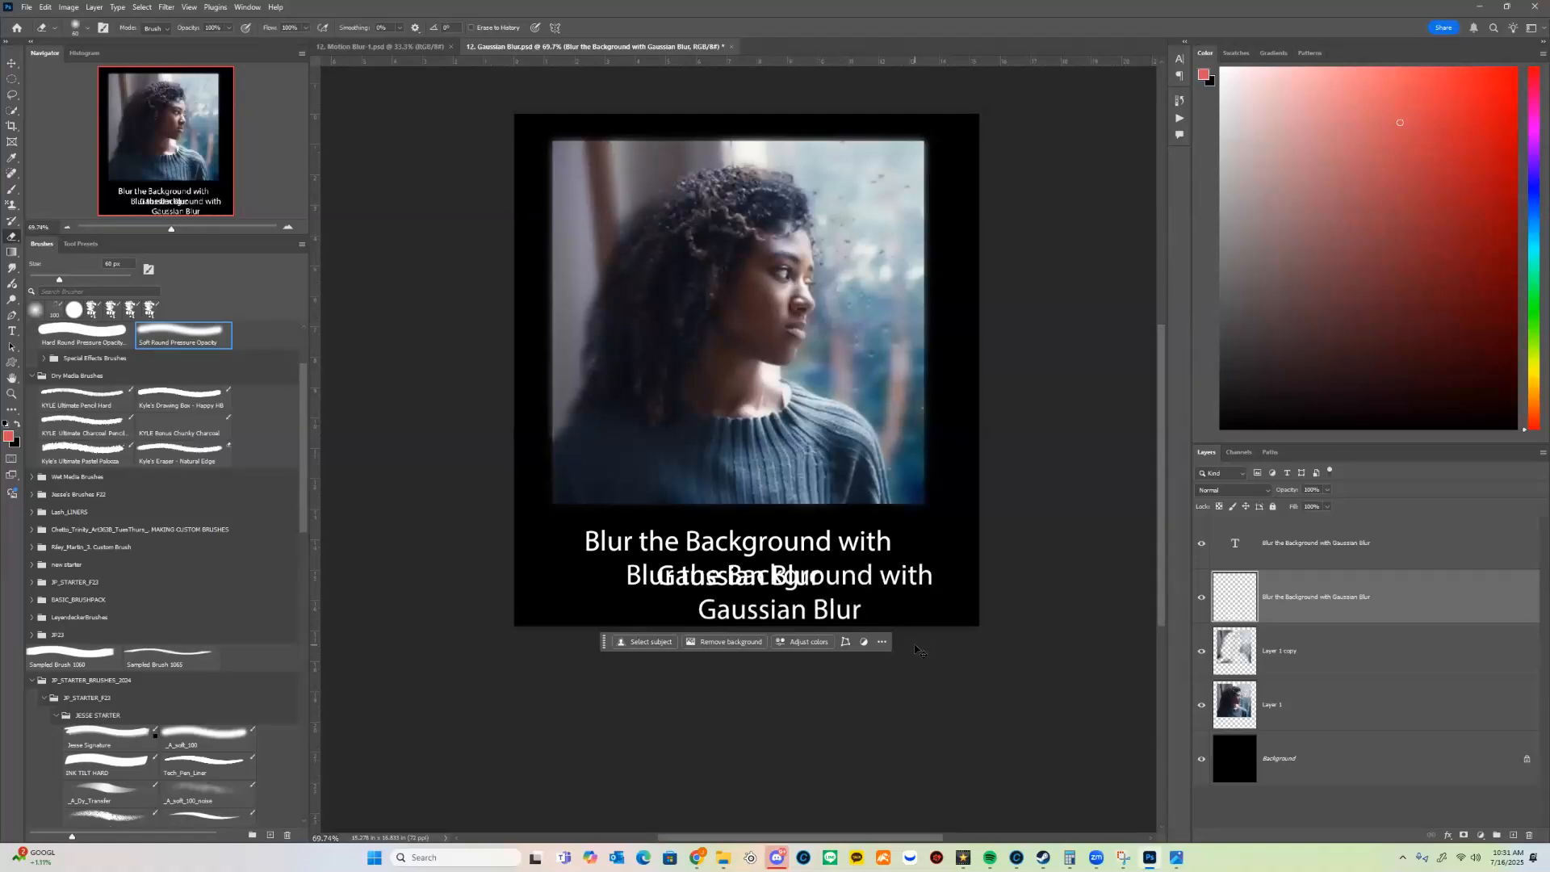
key(ctrl+z)
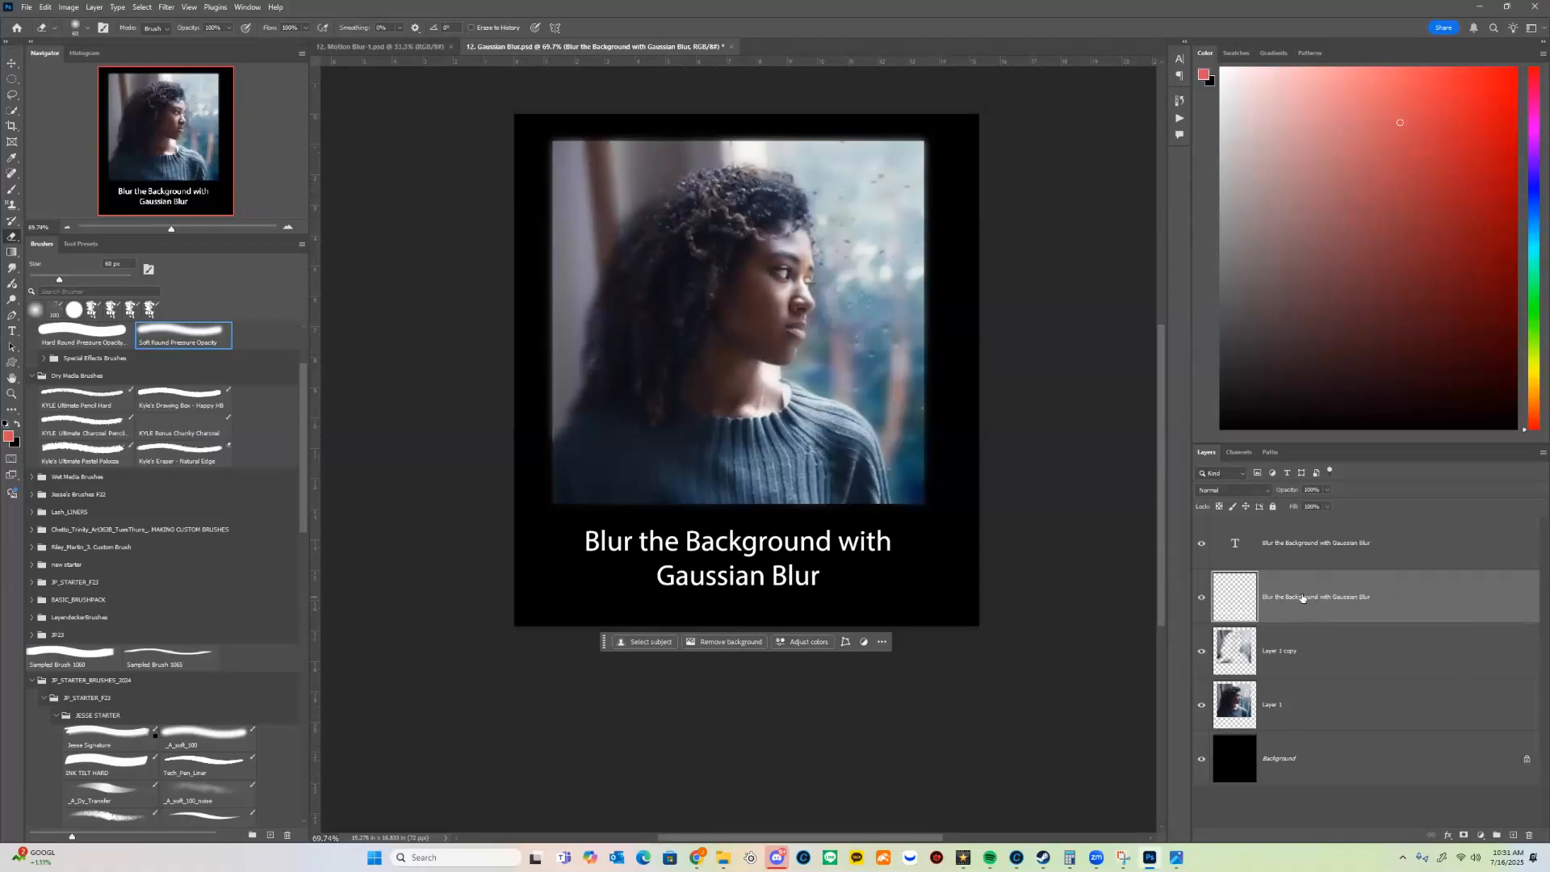
Step: Apply a Gaussian Blur with a 5.0 pixel radius to the rasterized caption layer
click(166, 7)
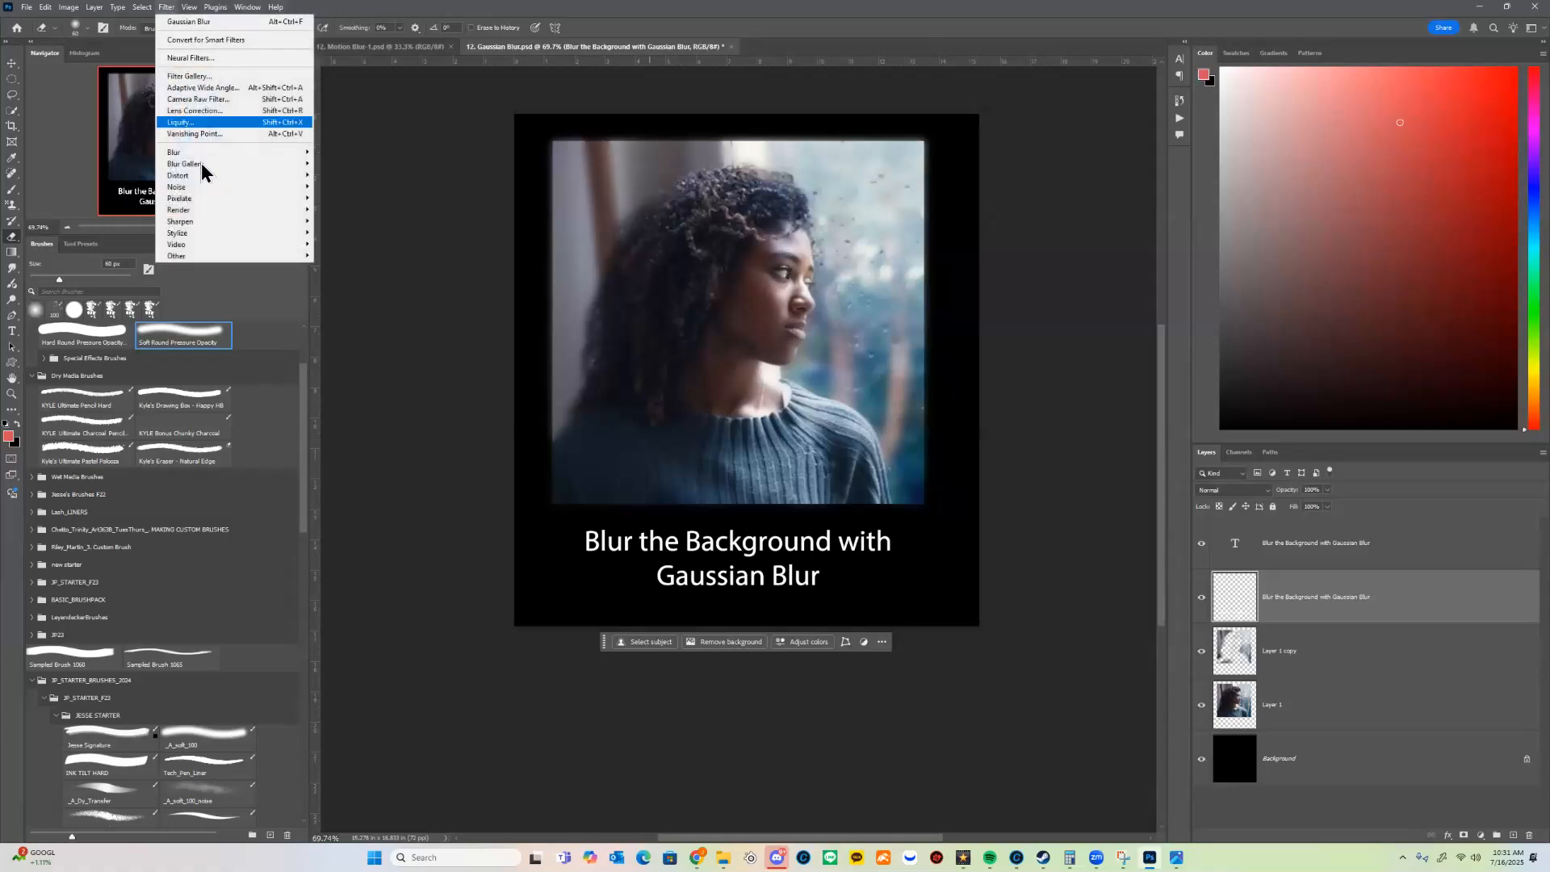
mouse_move(220, 168)
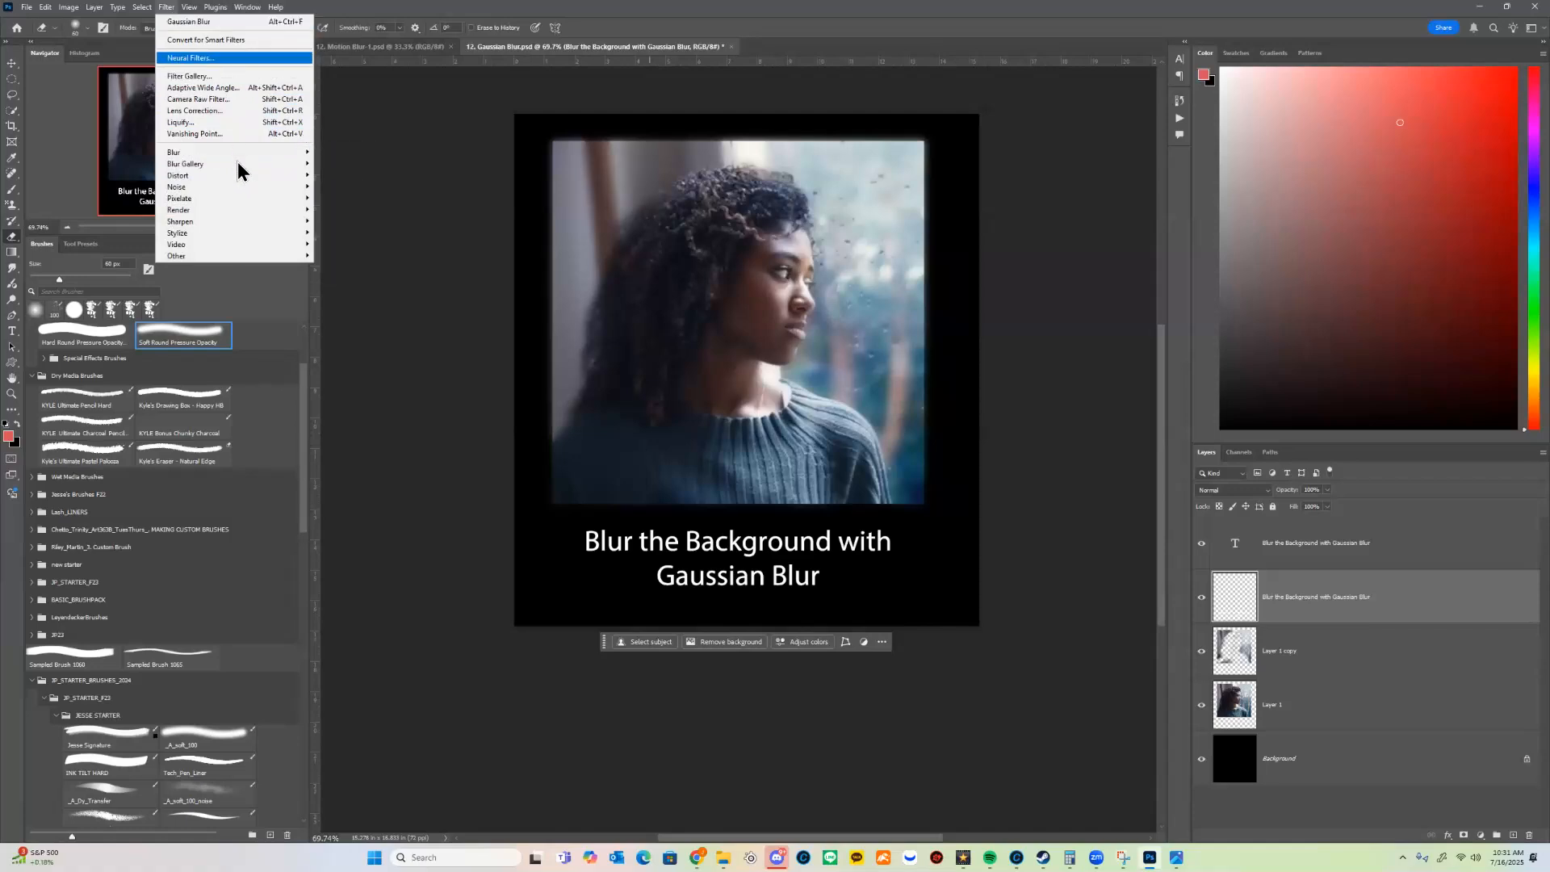
mouse_move(292, 152)
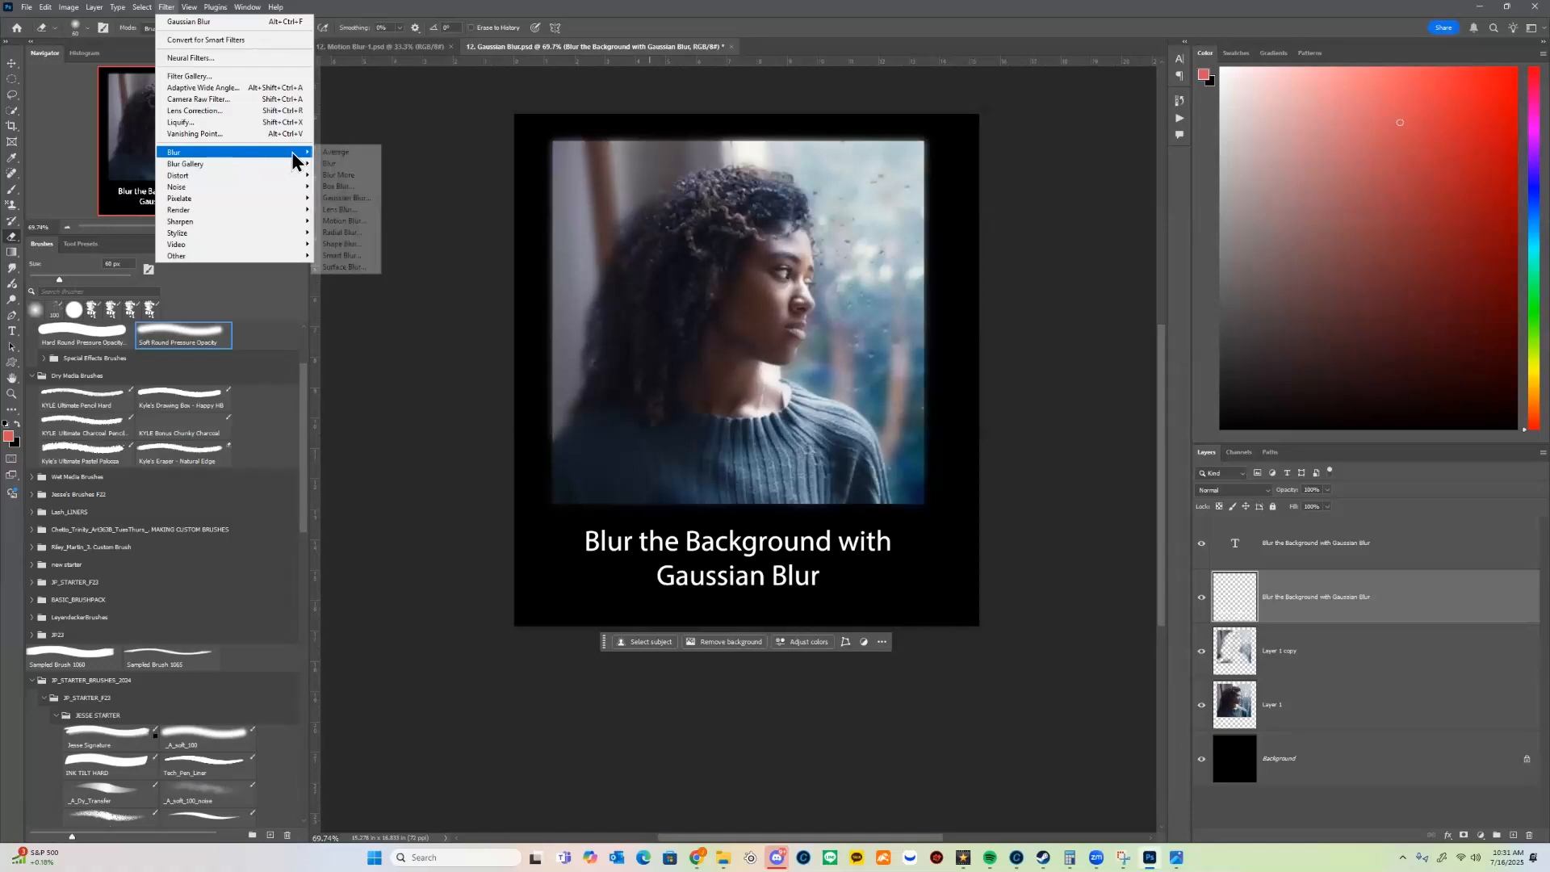
click(342, 195)
drag(548, 345, 533, 336)
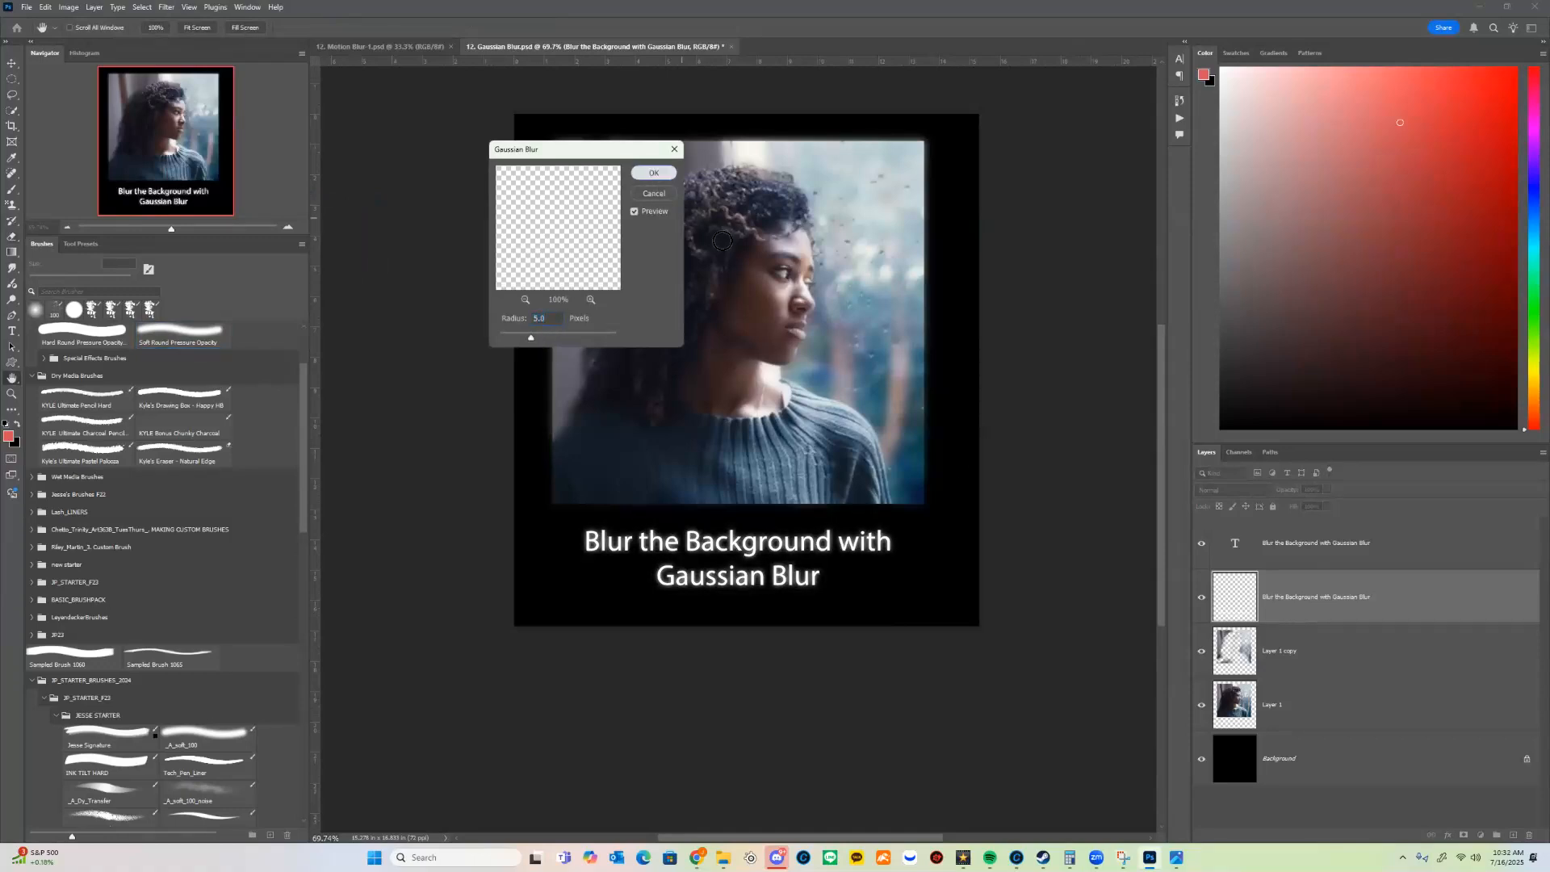
click(653, 172)
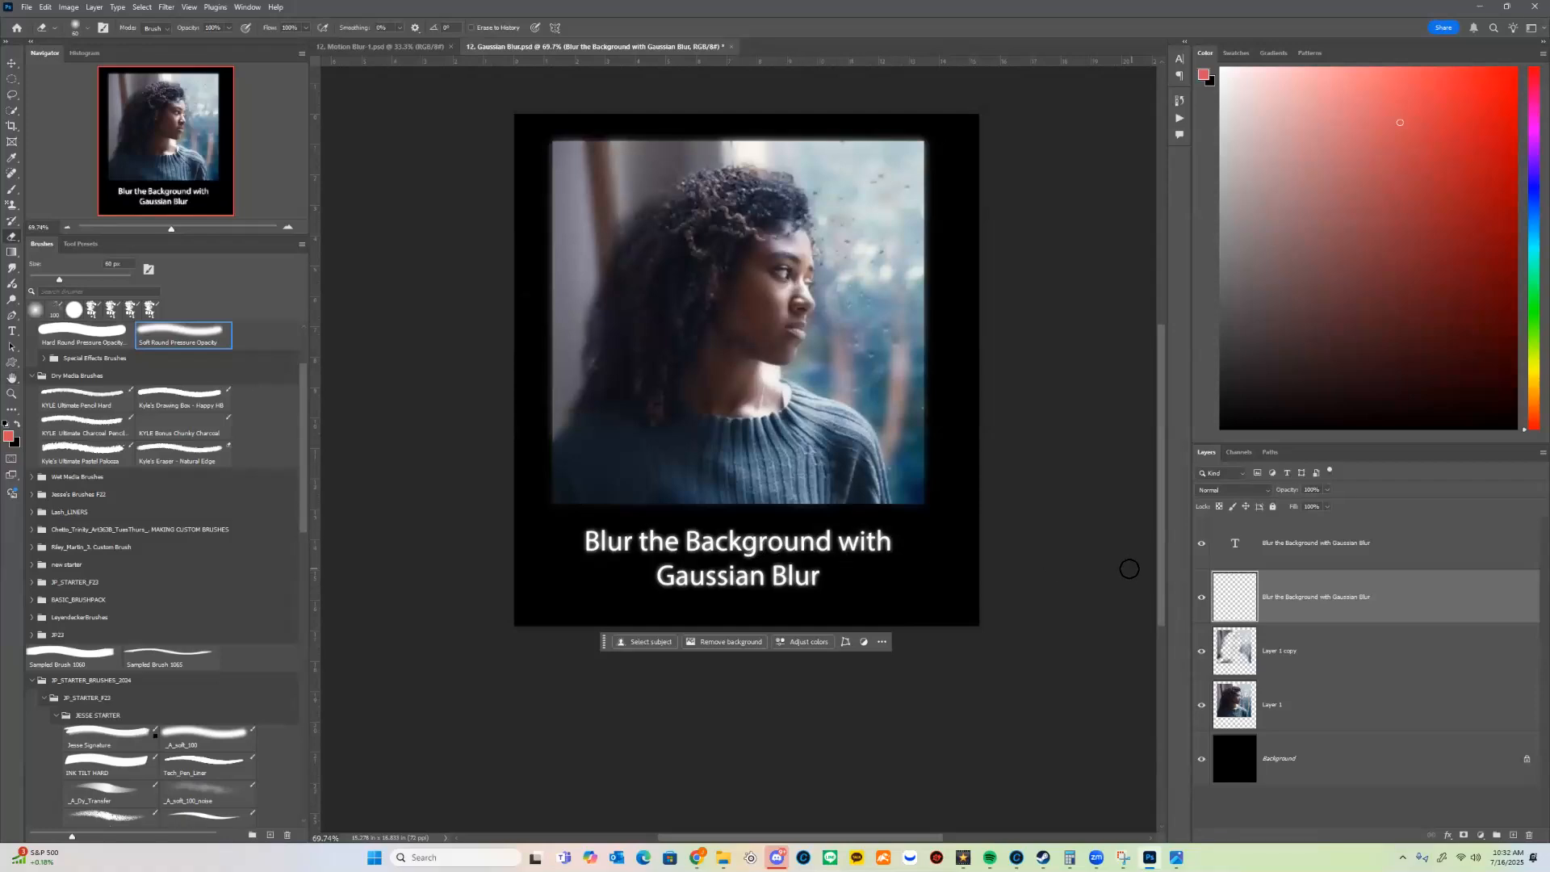
Step: Save the document as a Photoshop file in Downloads, adding the student's name before "12. Gaussian Blur" and keeping Maximize Compatibility on
key(ctrl+space)
drag(896, 503, 858, 547)
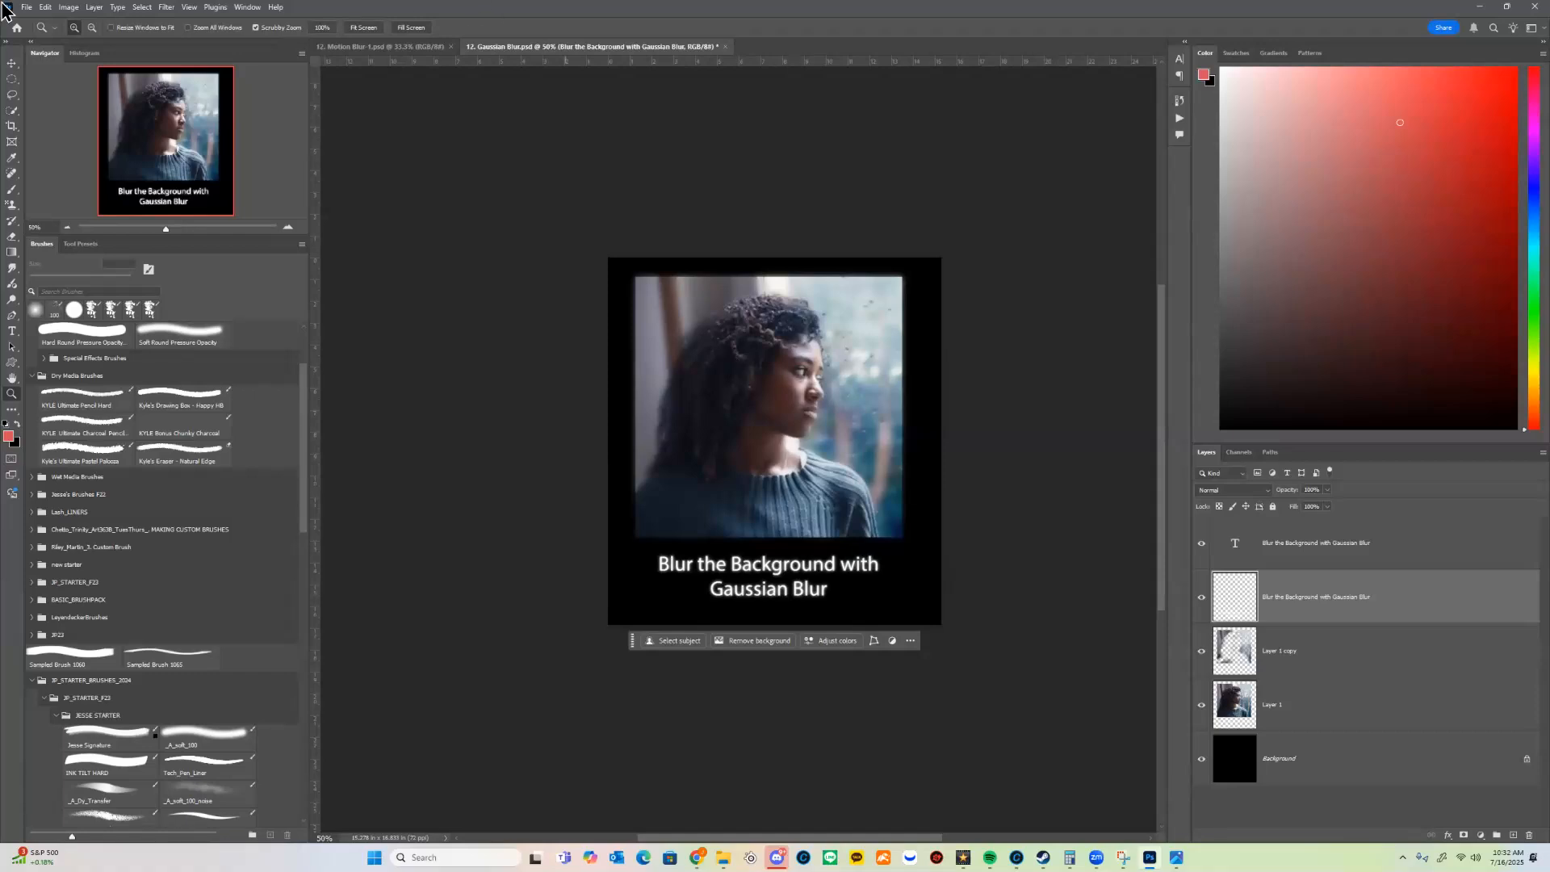
key(ctrl+alt+s)
key(Escape)
click(27, 6)
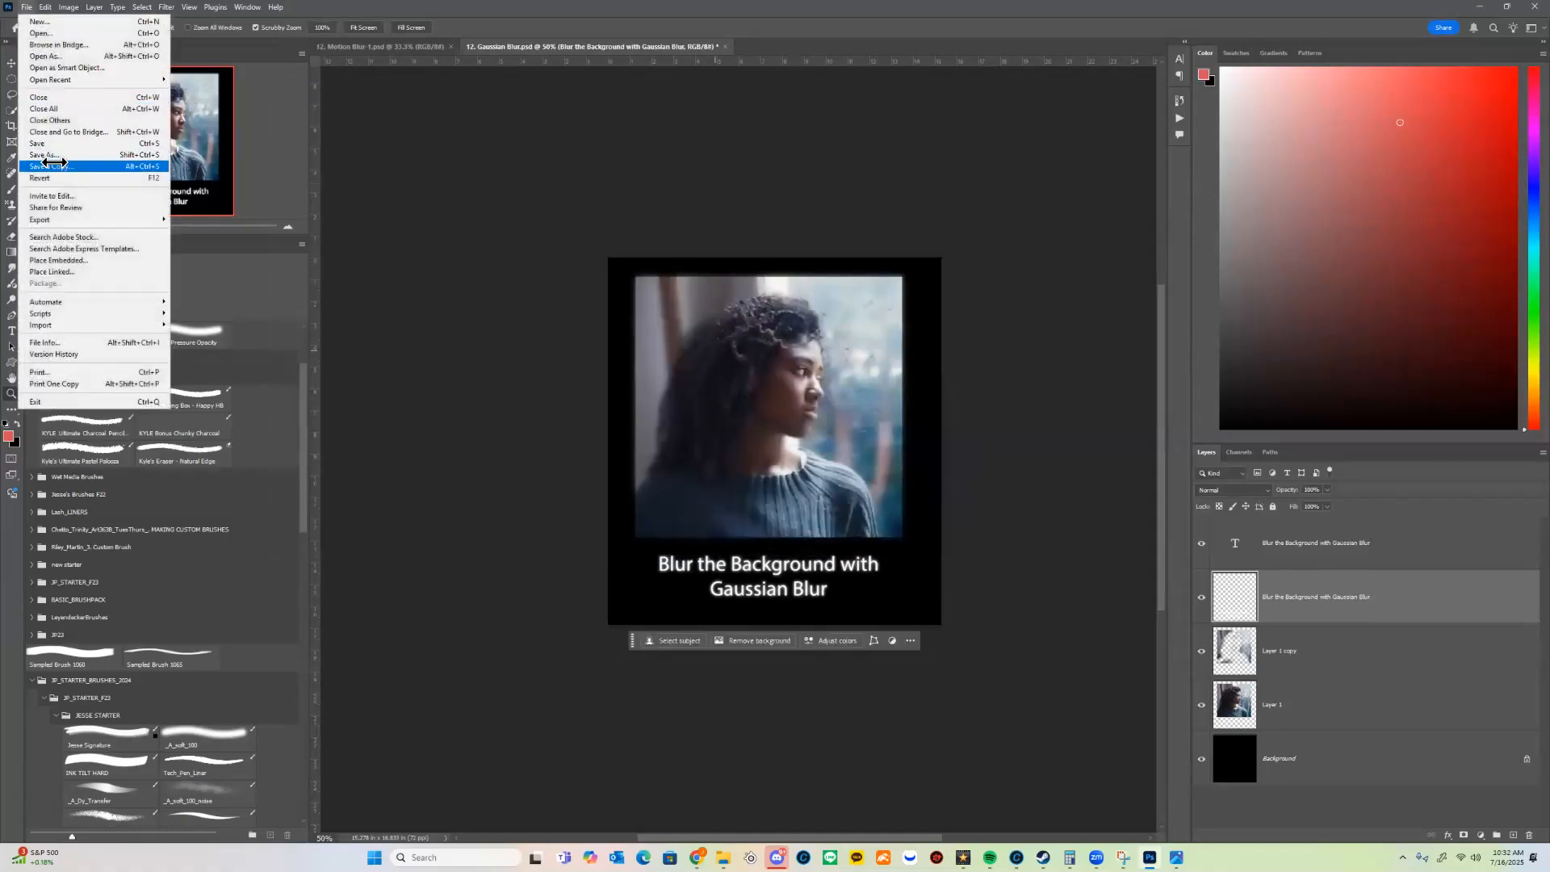
click(44, 154)
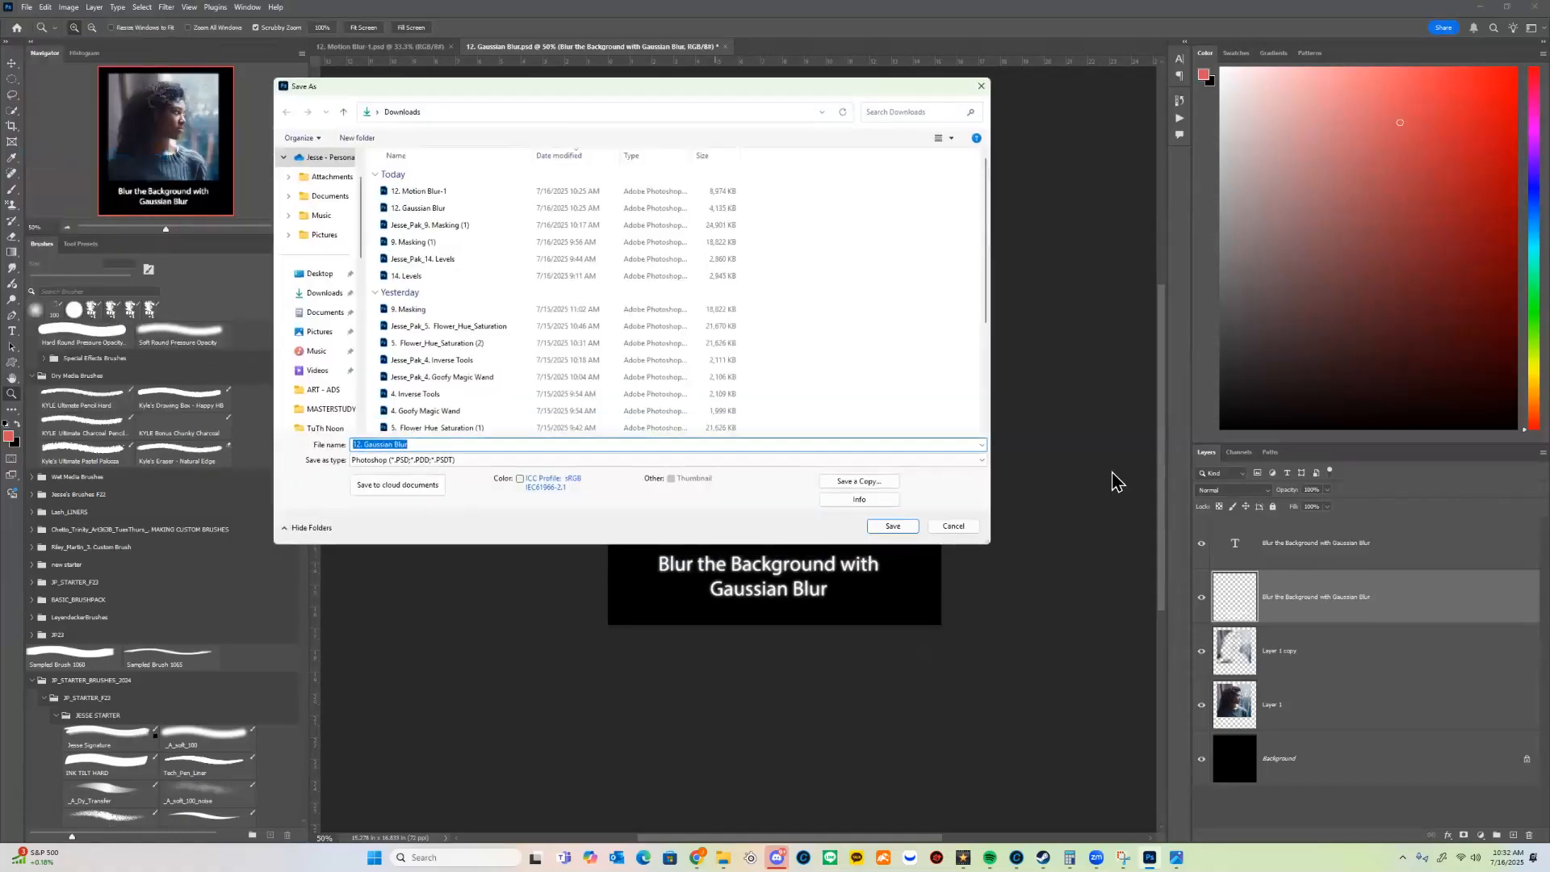
key(Home)
click(894, 527)
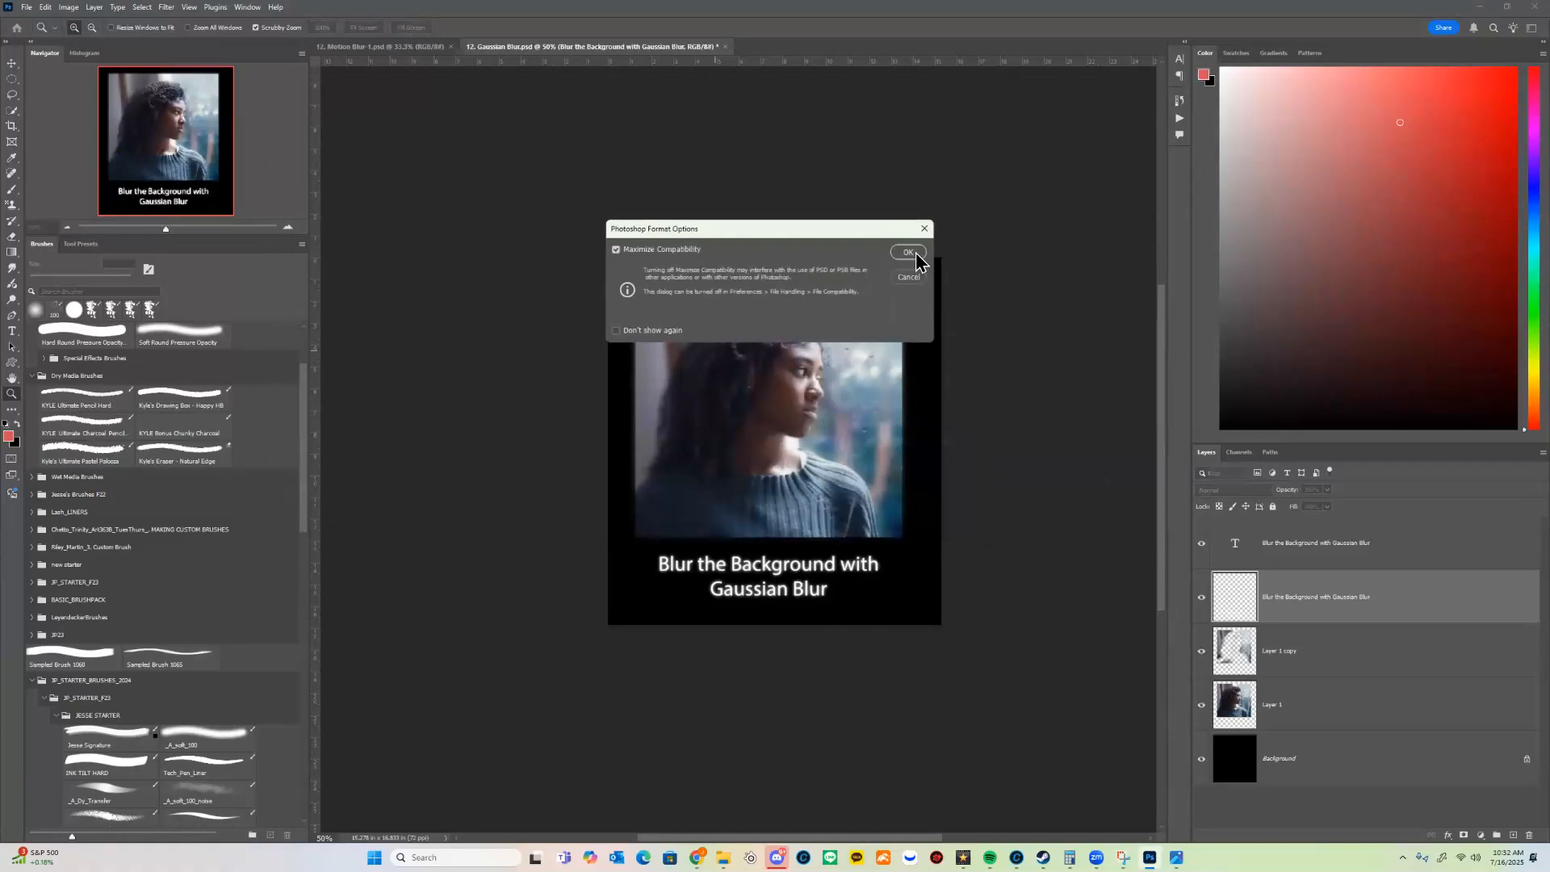
click(907, 251)
Step: Save a copy of the Gaussian Blur document in Downloads in Photoshop format with layers and Maximize Compatibility
click(28, 7)
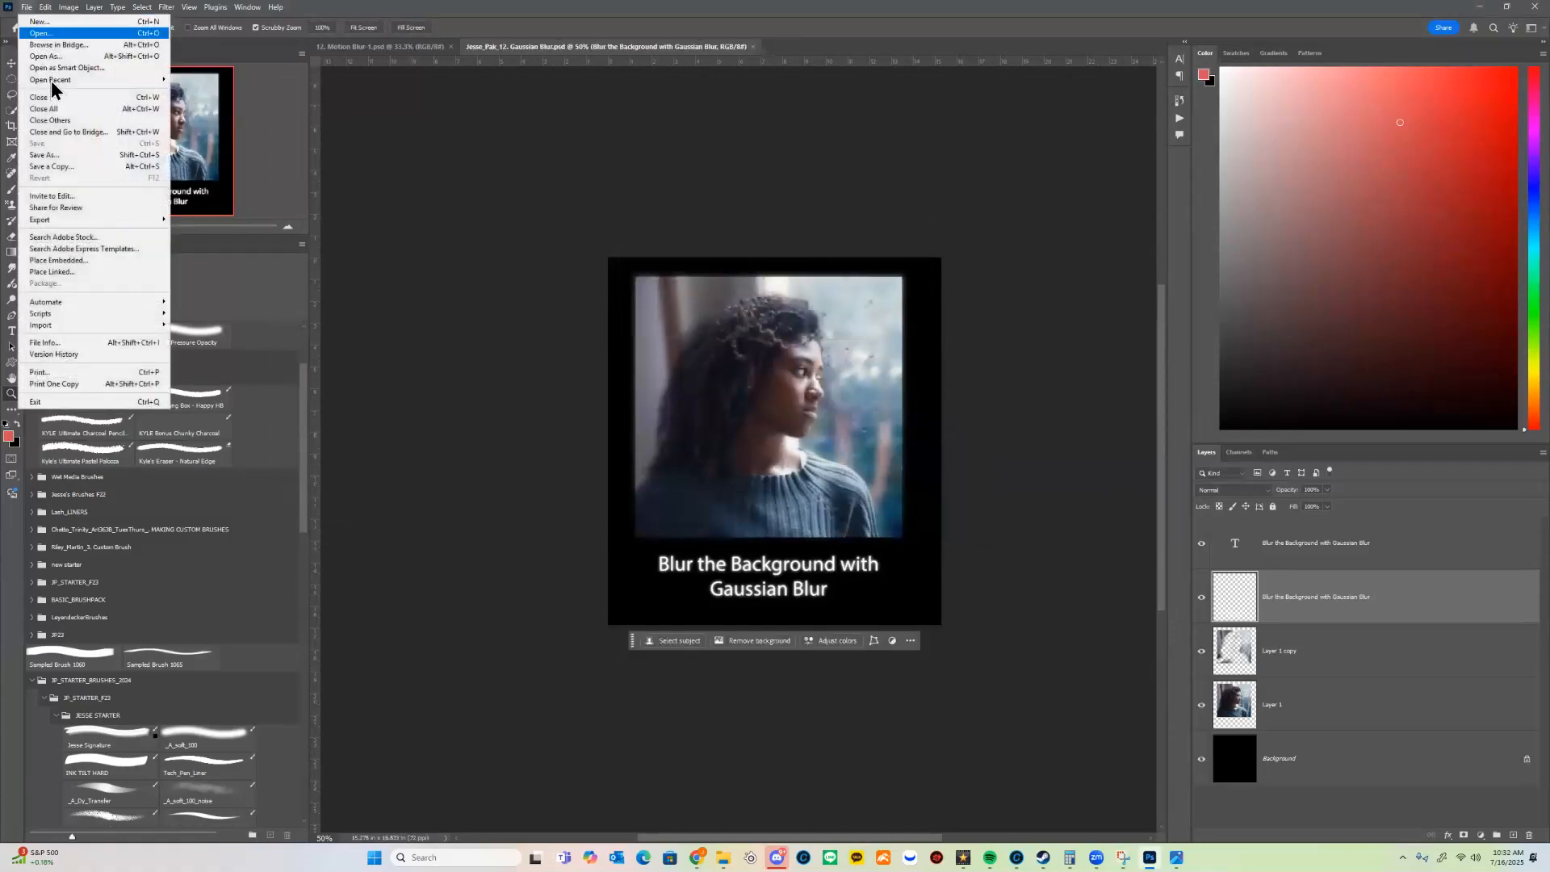
click(64, 167)
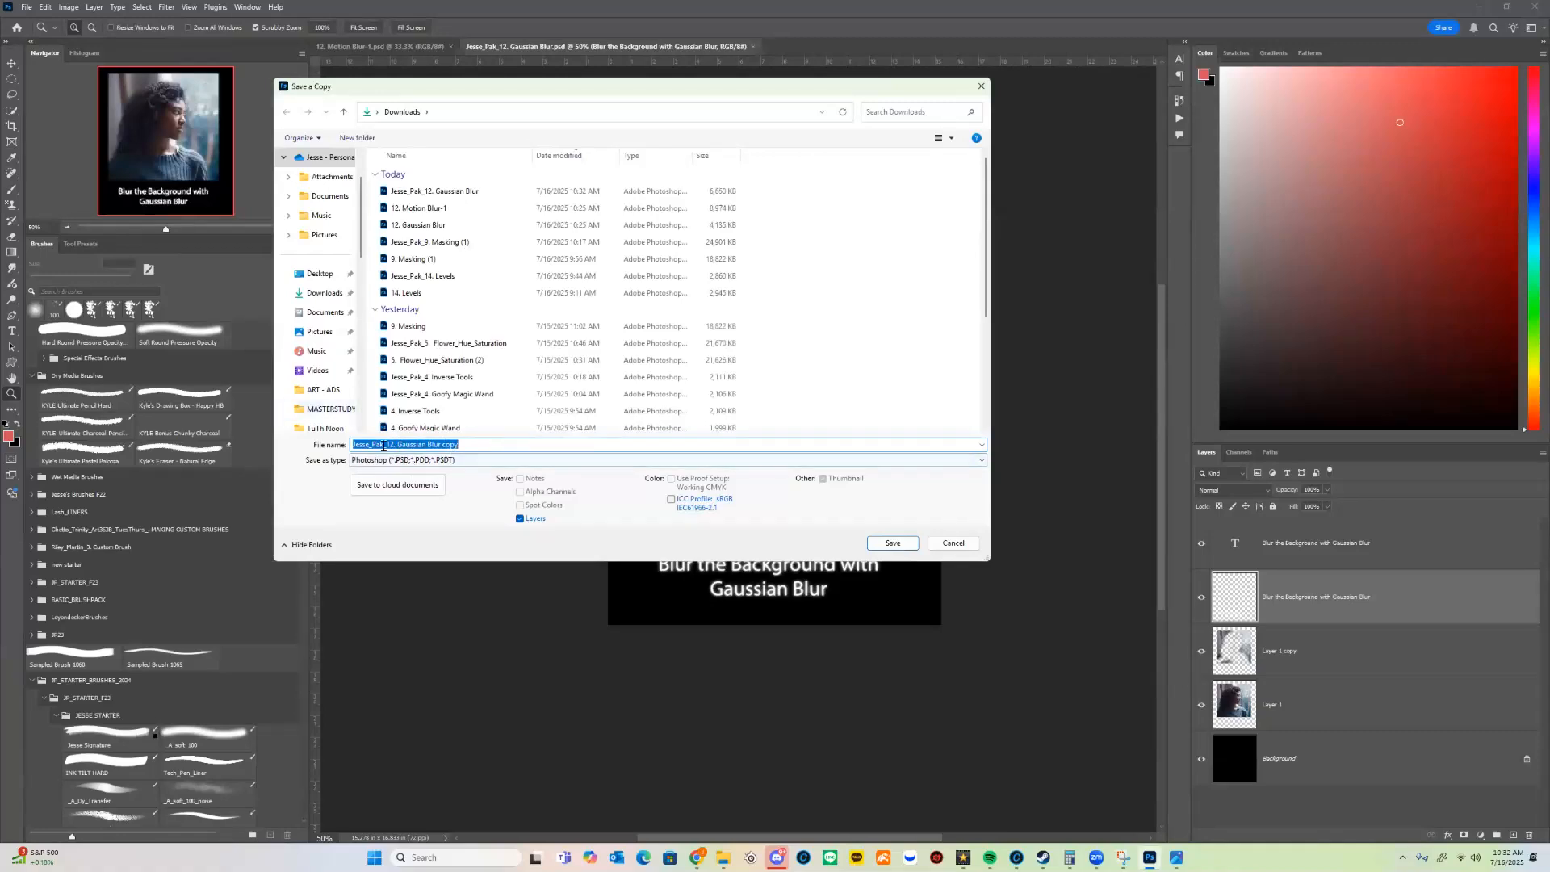
click(901, 548)
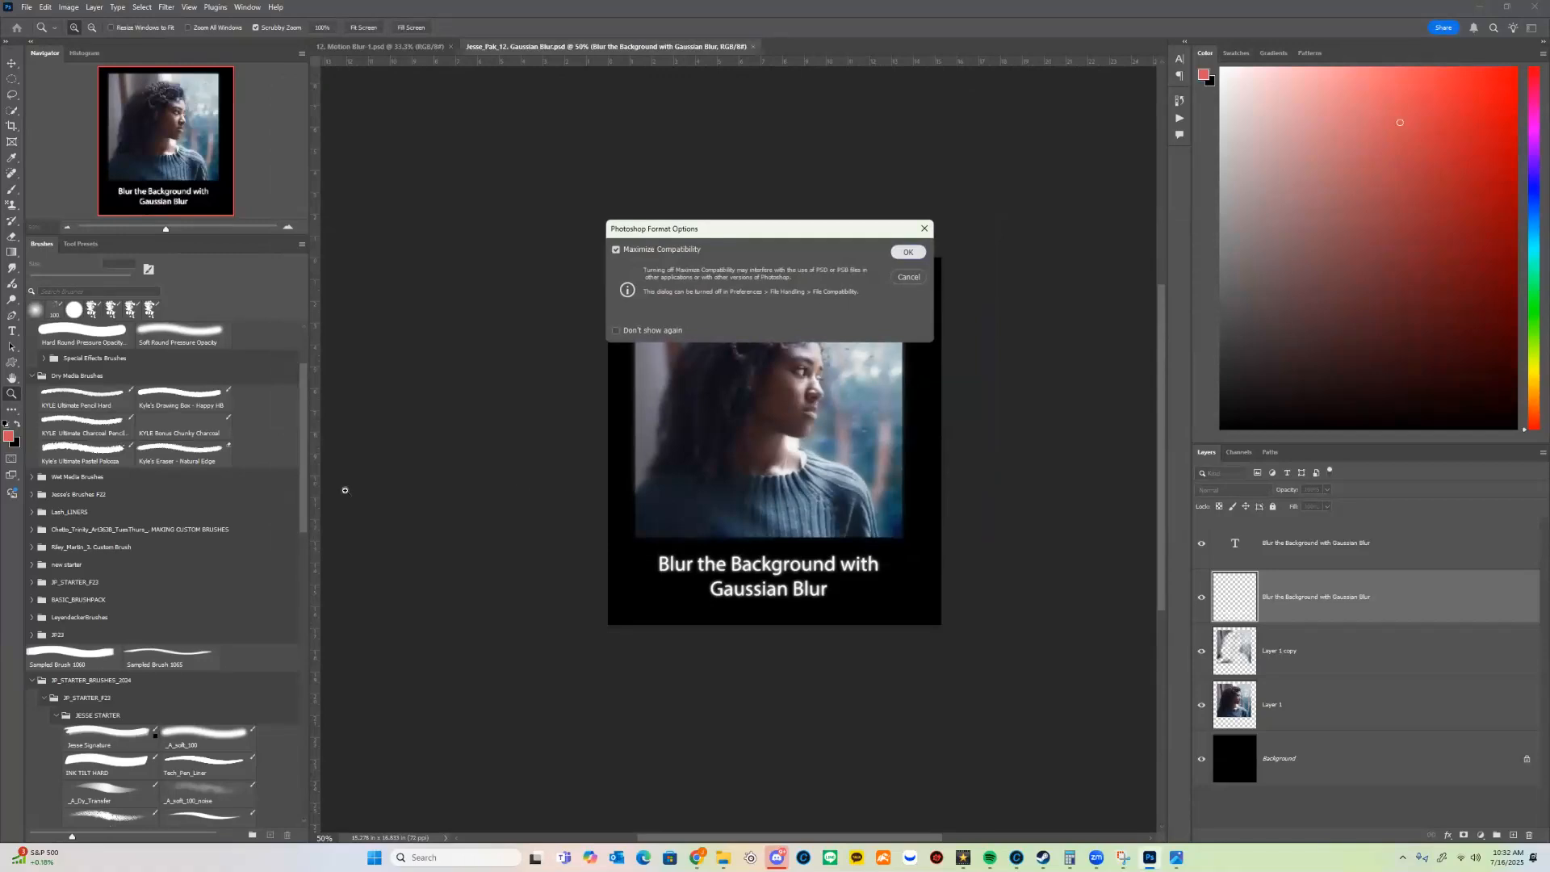
key(Return)
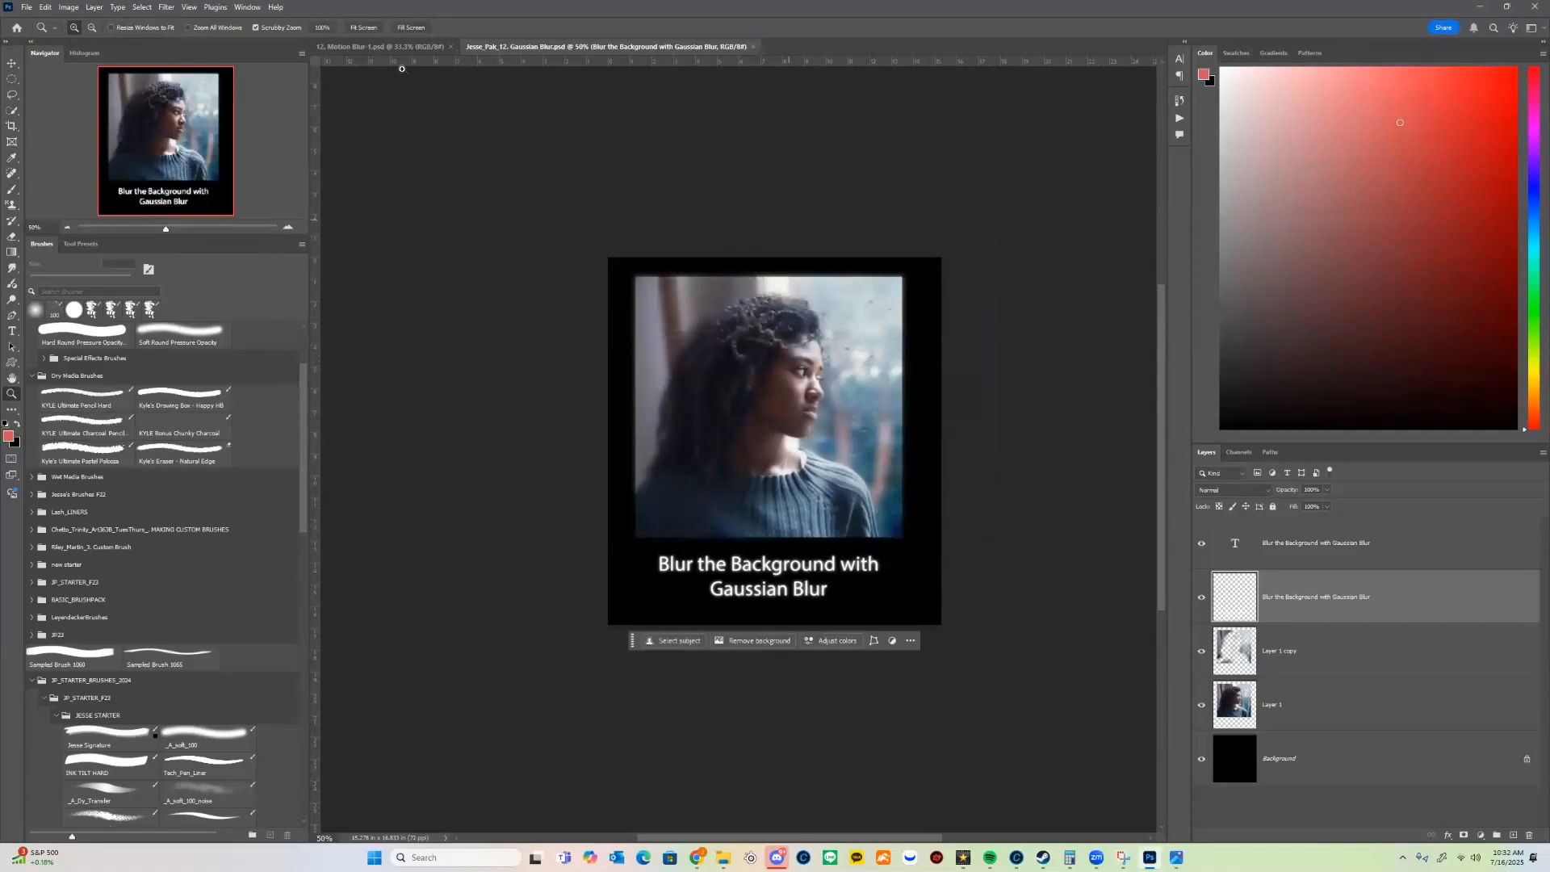
Step: Switch to the 12. Motion Blur-1.psd document and duplicate its Background layer
click(380, 47)
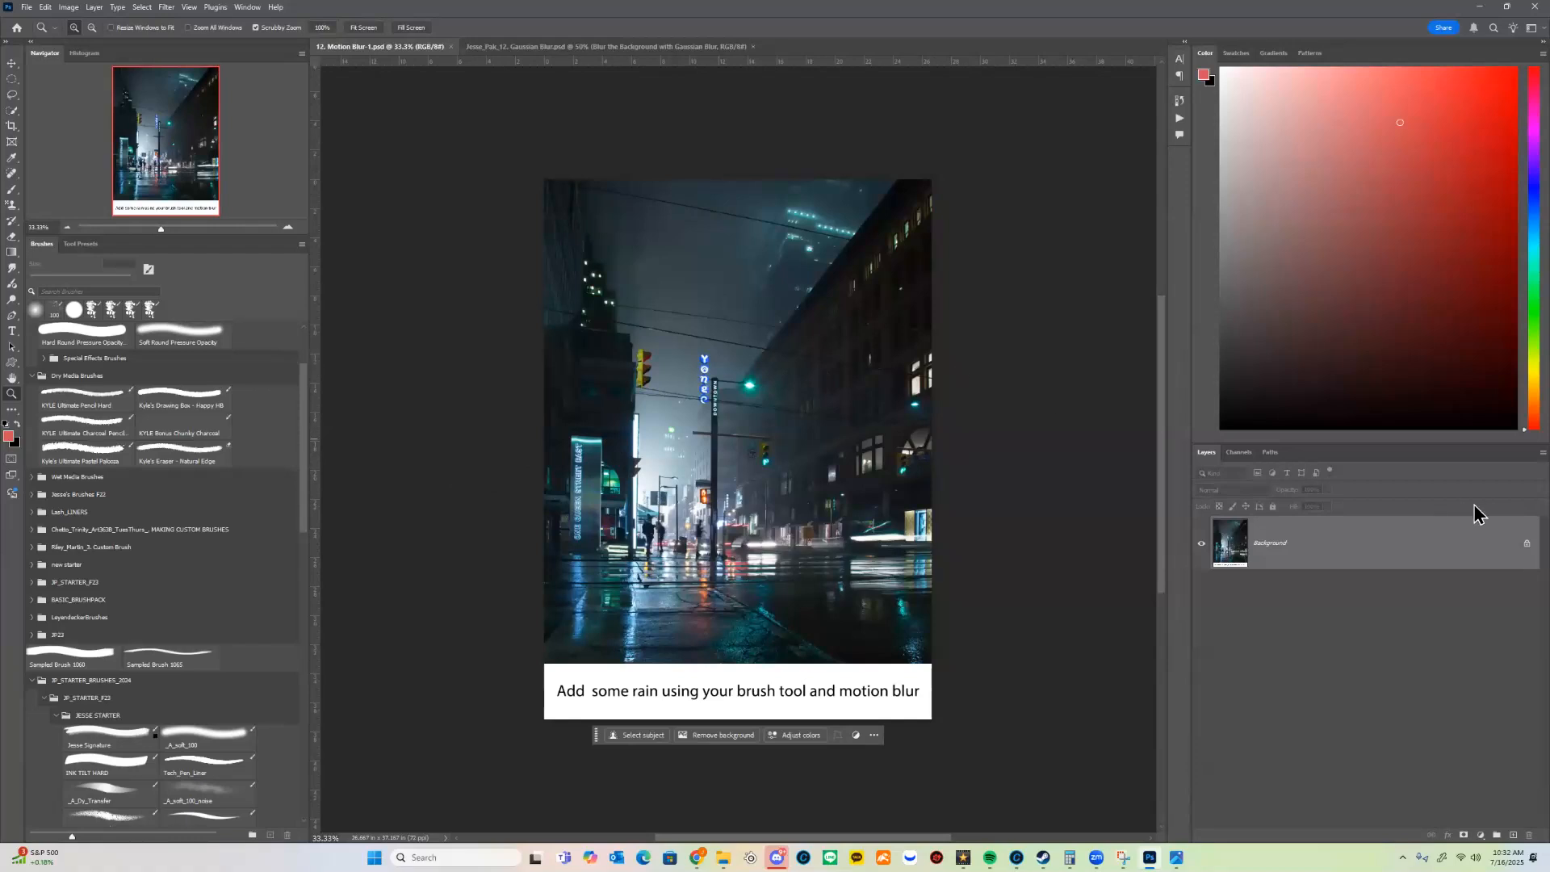
key(v)
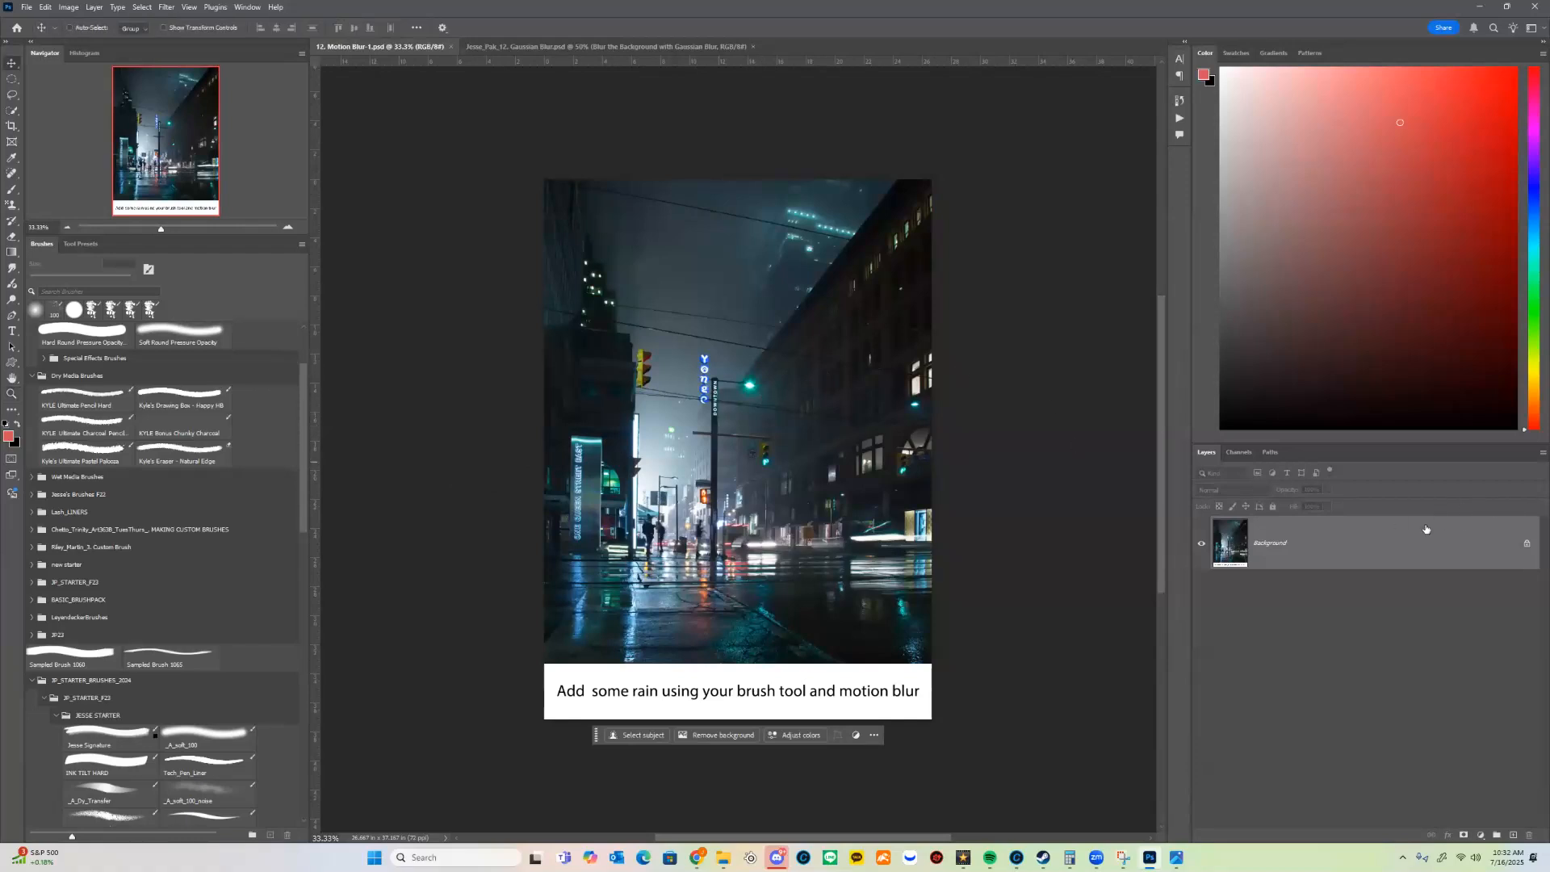
drag(1438, 551, 1509, 829)
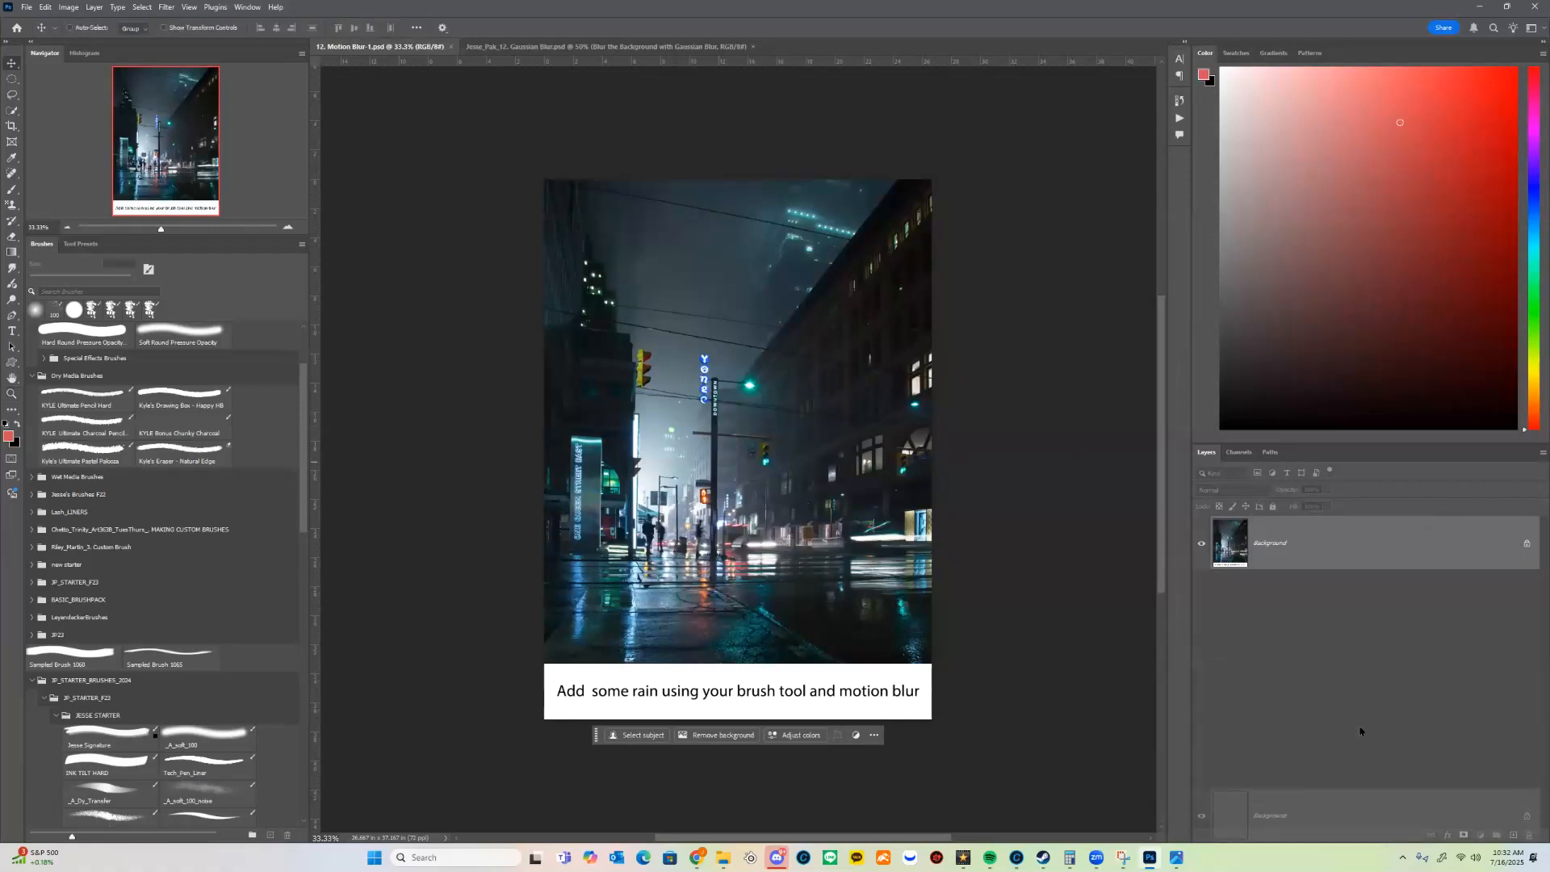
drag(1360, 731, 1513, 836)
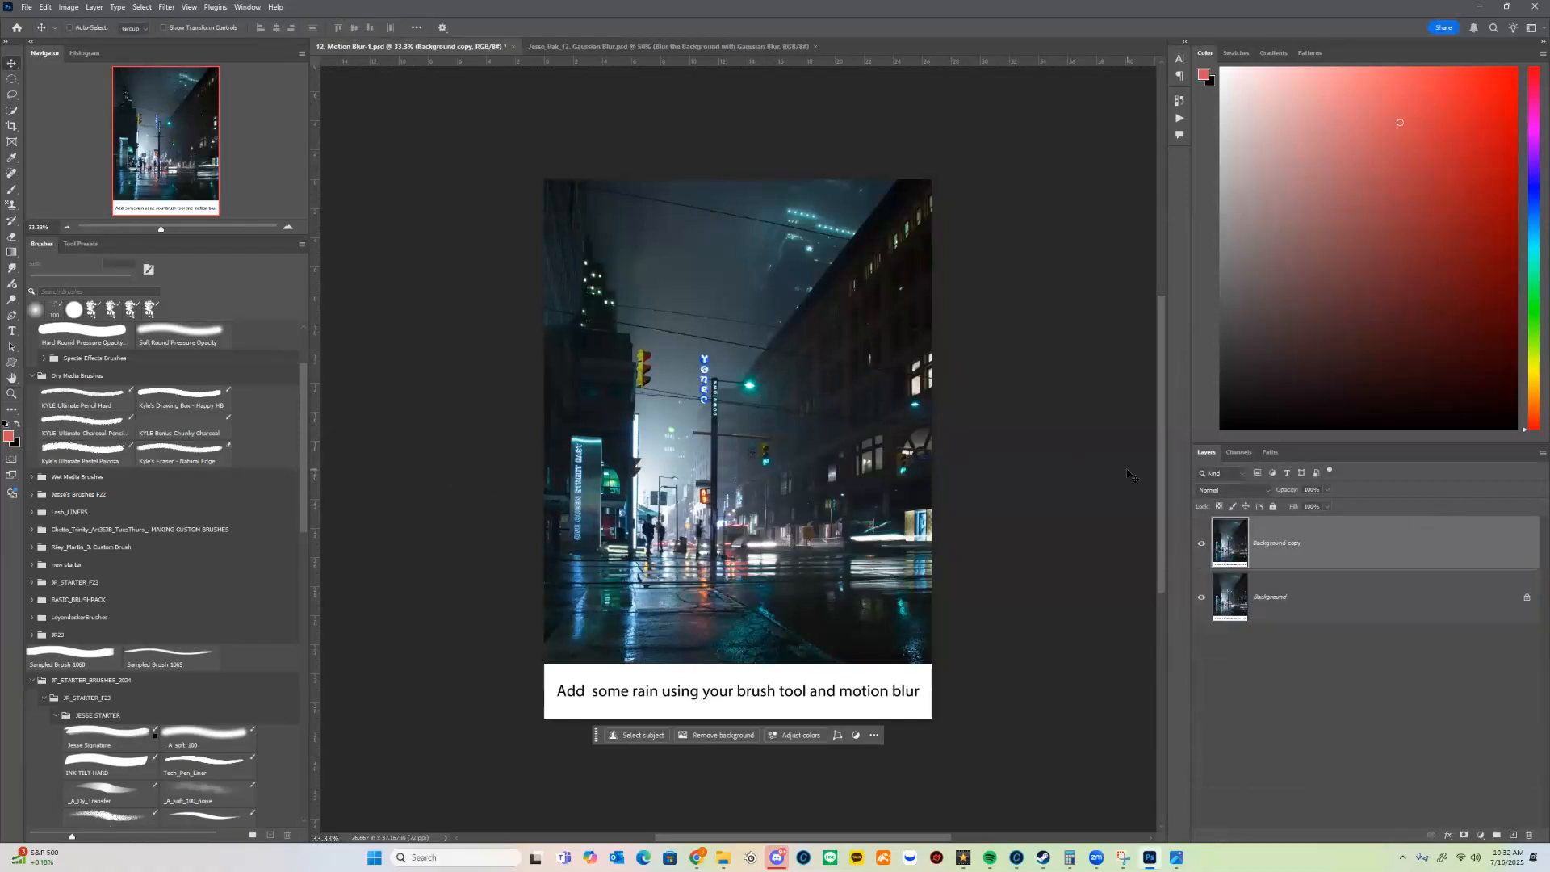
Step: Try a Motion Blur on the Background copy layer with a 10° angle and a 992 pixel distance
click(168, 6)
mouse_move(207, 156)
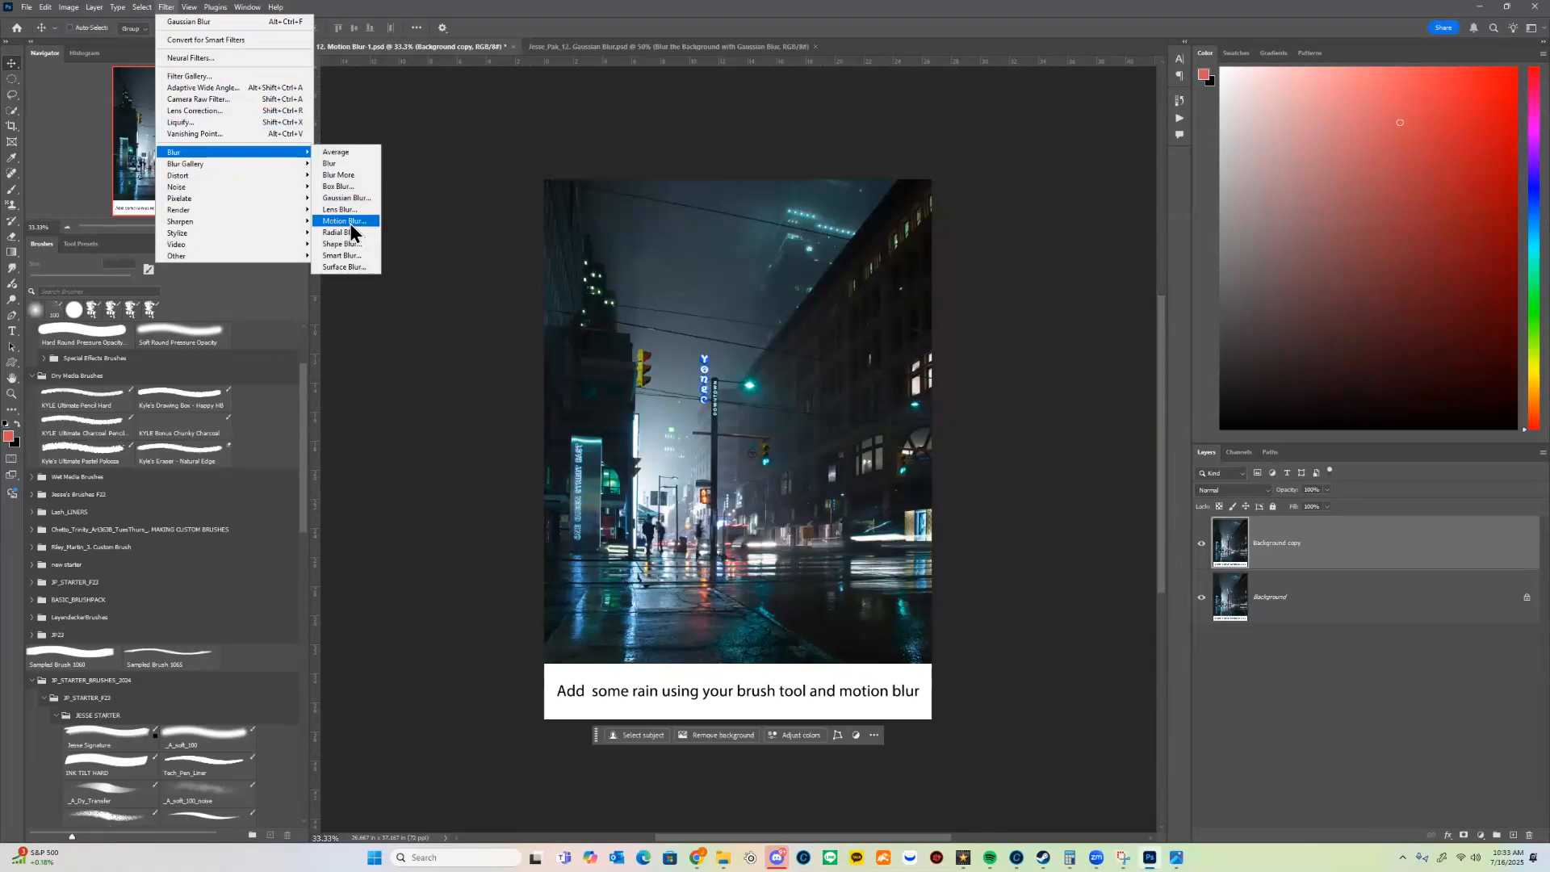
click(350, 226)
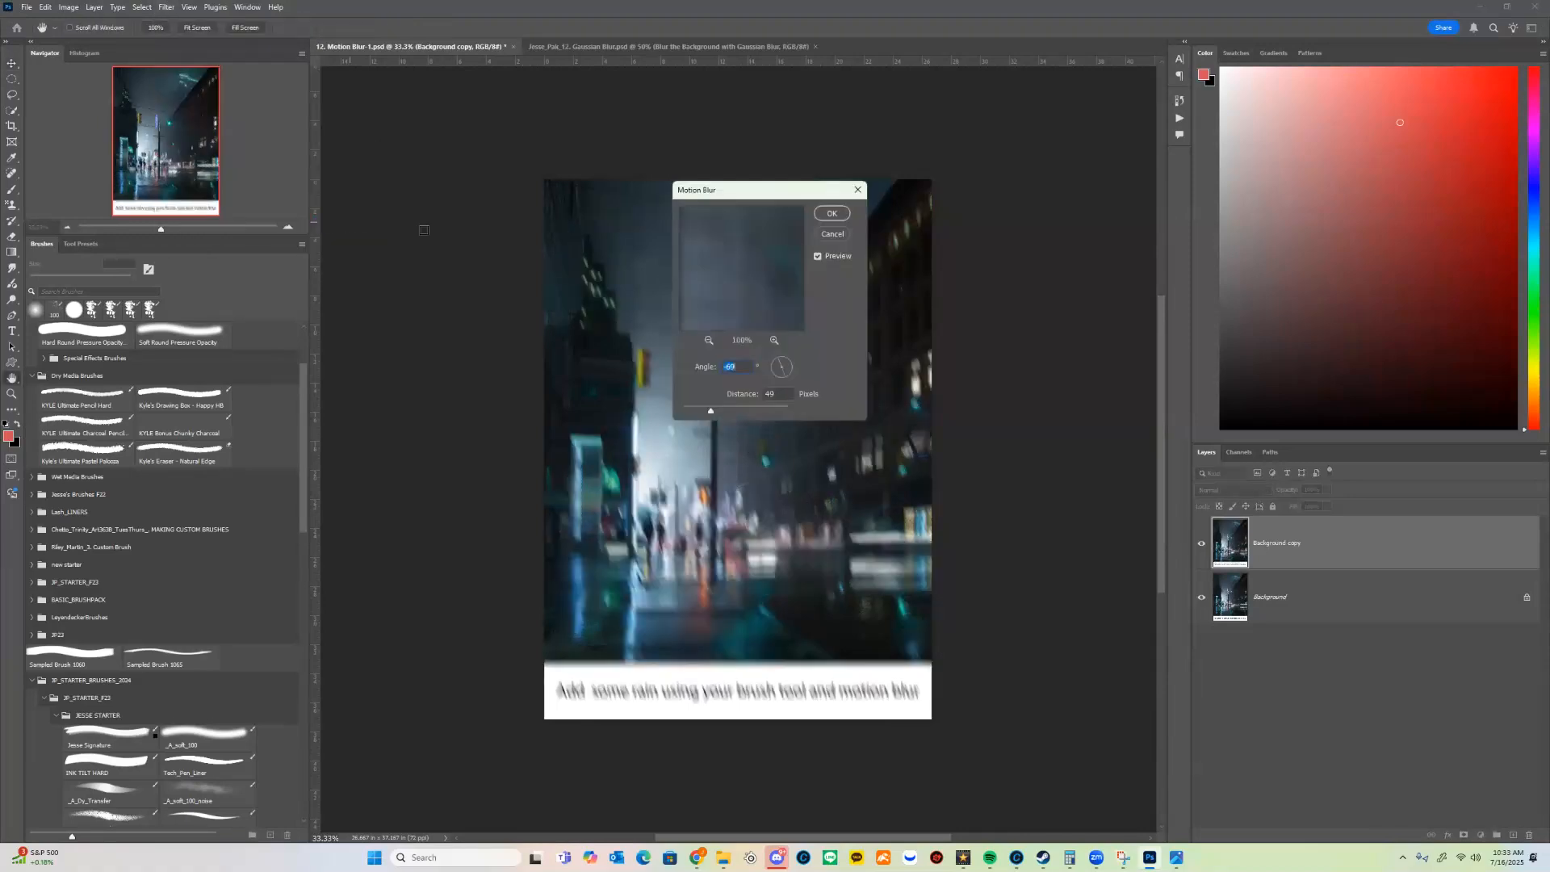
drag(767, 191, 507, 202)
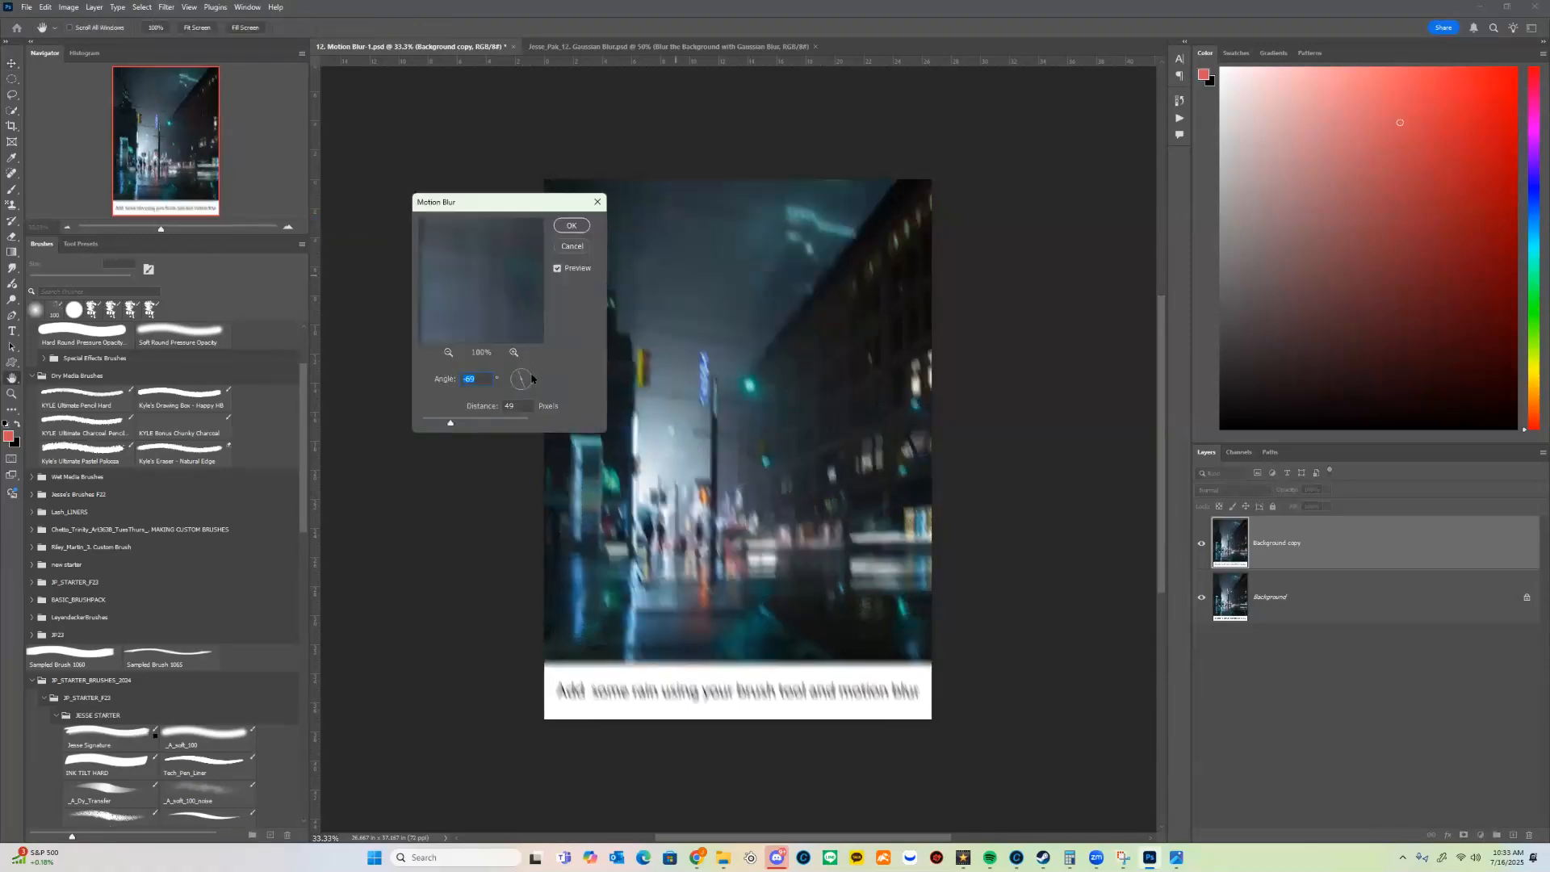
text(0)
mouse_move(454, 422)
mouse_down()
mouse_move(471, 422)
mouse_move(457, 425)
mouse_up()
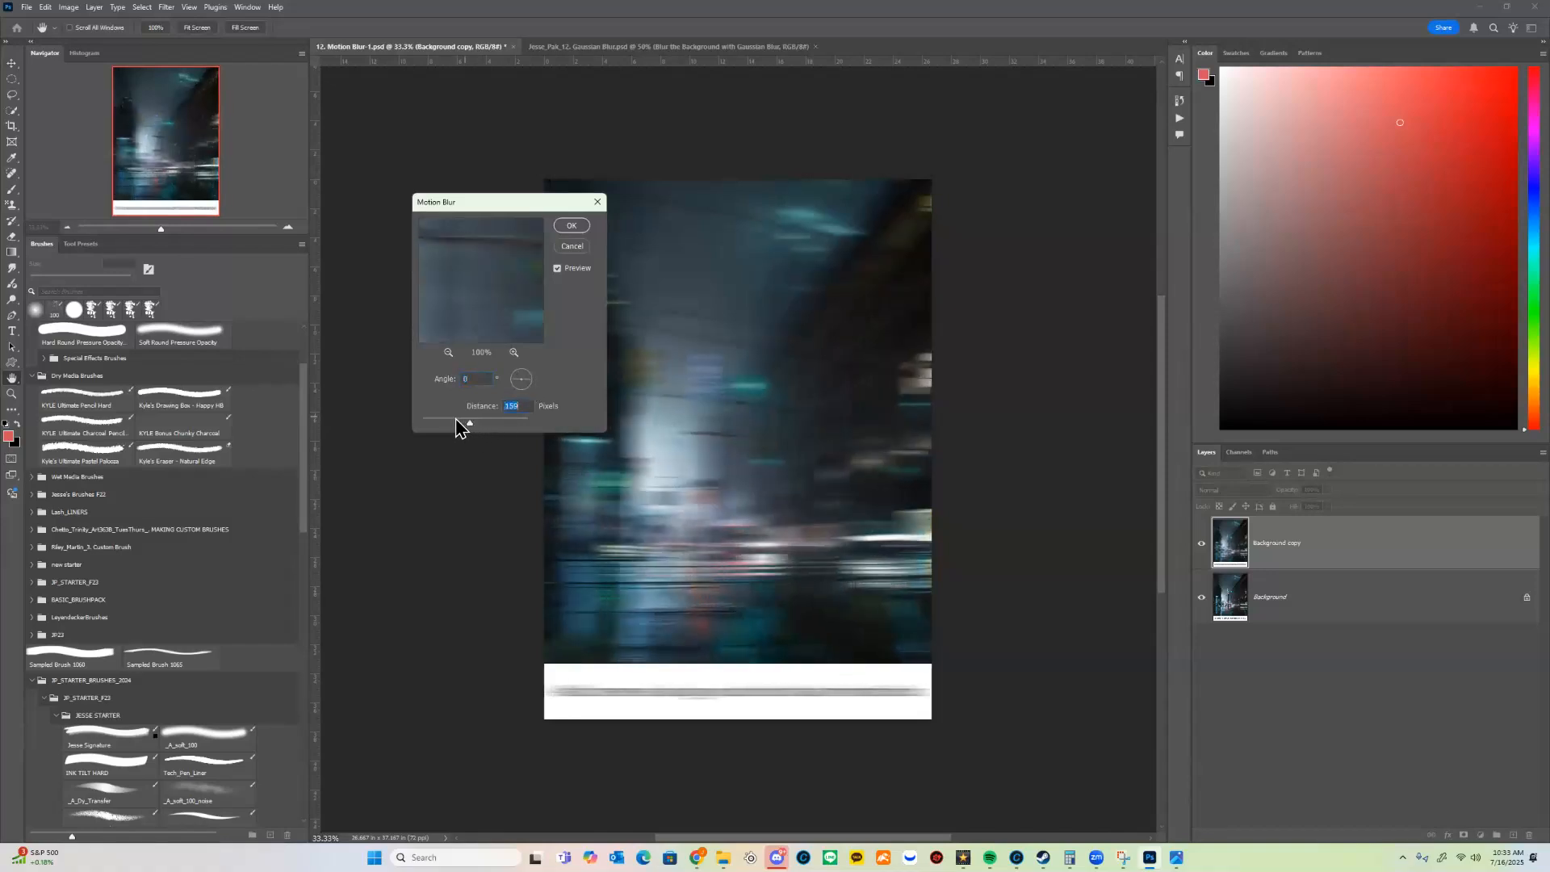
mouse_move(516, 381)
mouse_down()
mouse_move(530, 387)
mouse_move(465, 423)
mouse_move(528, 378)
mouse_up()
drag(467, 422, 510, 426)
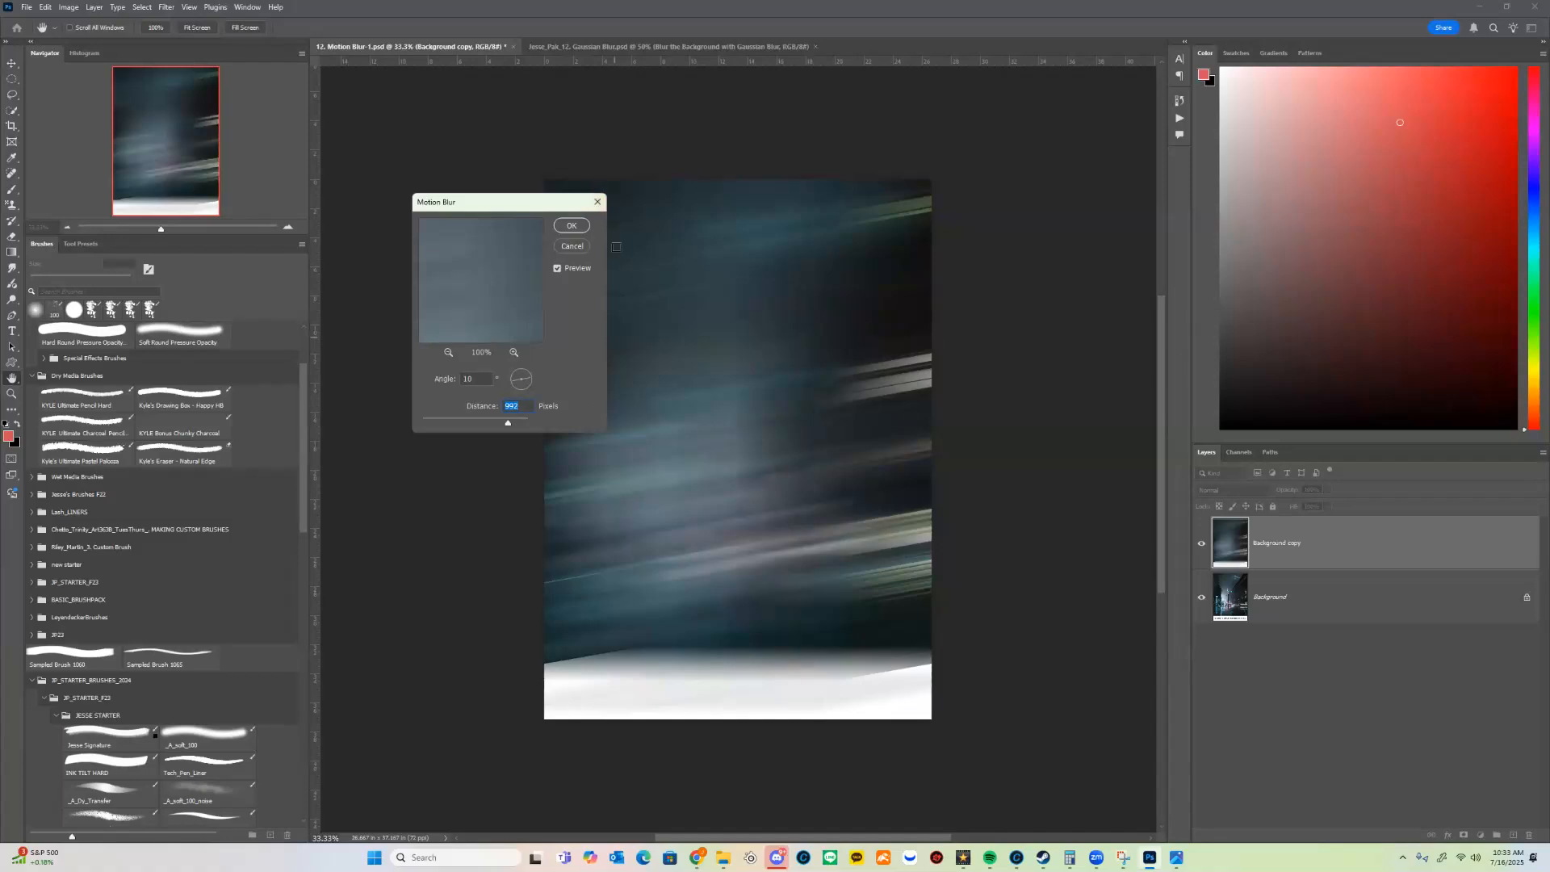
click(598, 202)
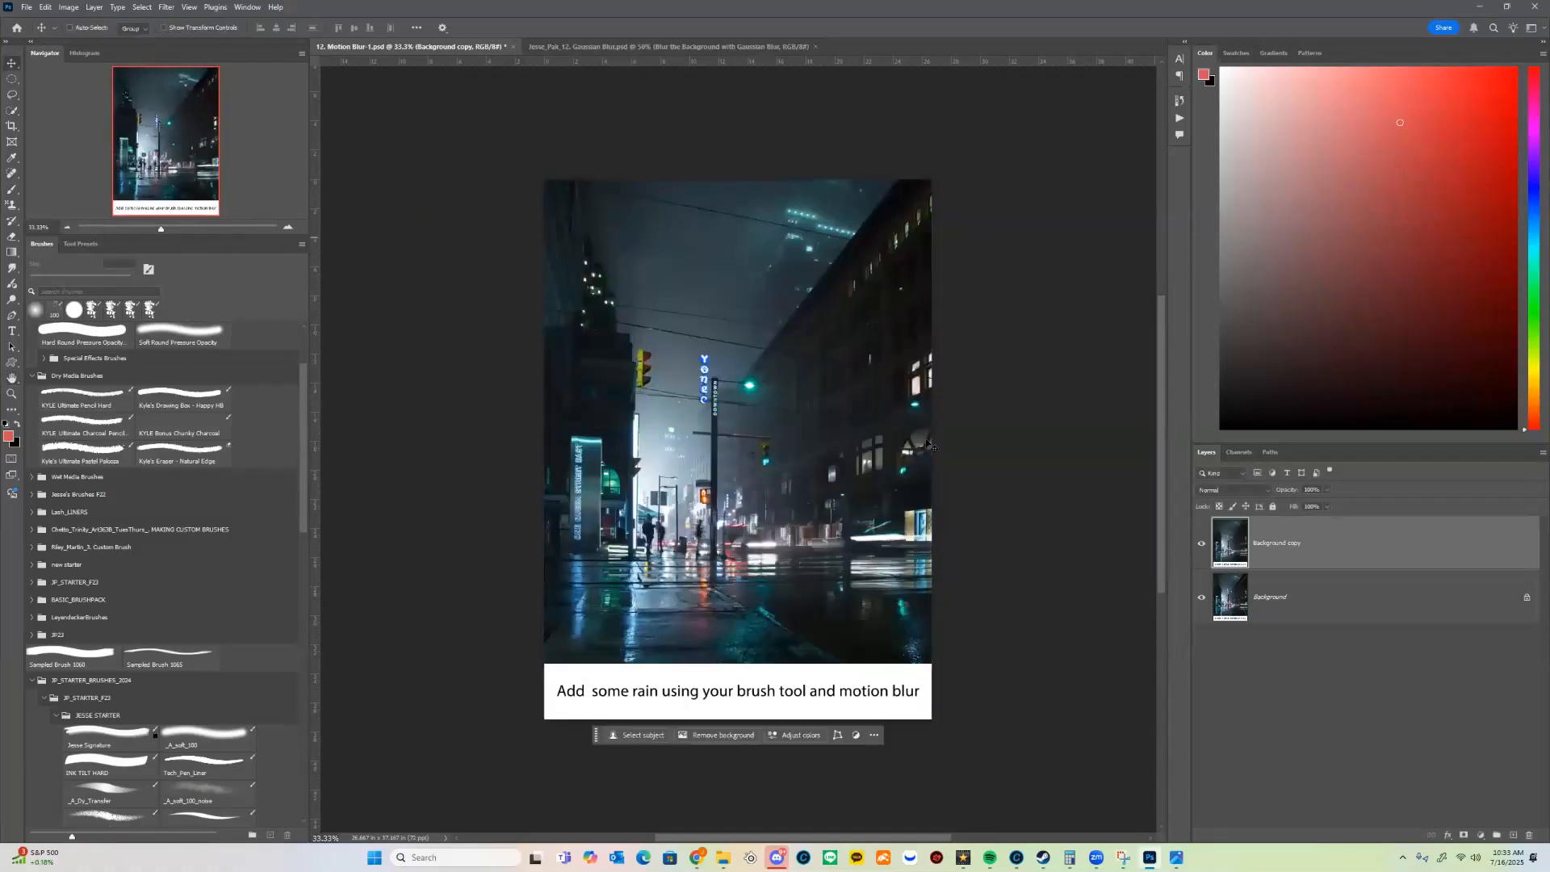
Step: Choose the Soft Round brush from the General Brushes for painting the raindrops
drag(699, 371, 613, 325)
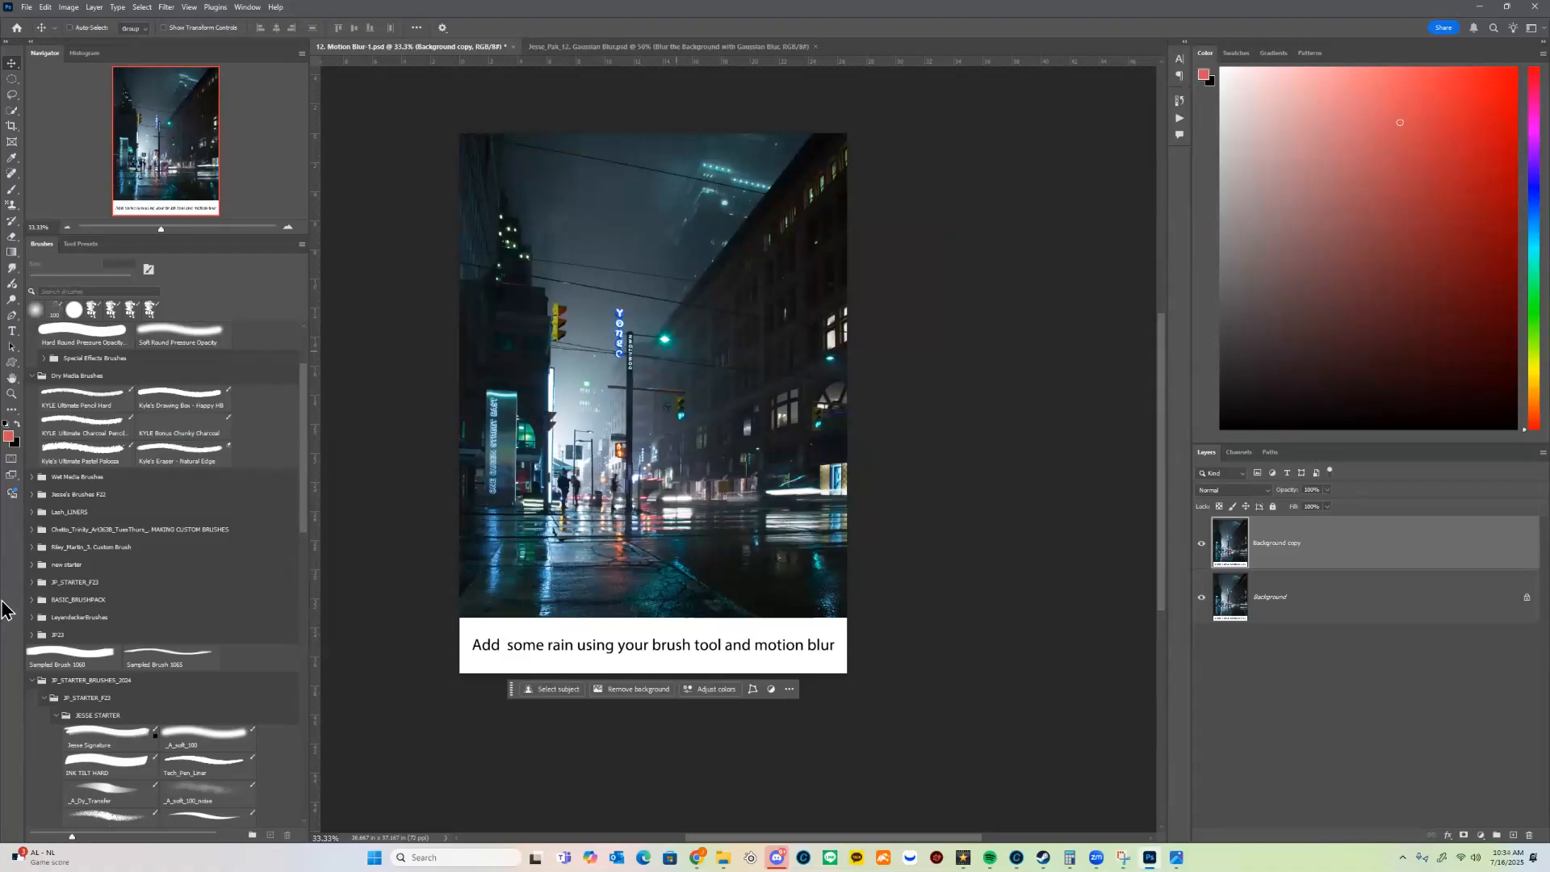
scroll(177, 664, up, 3)
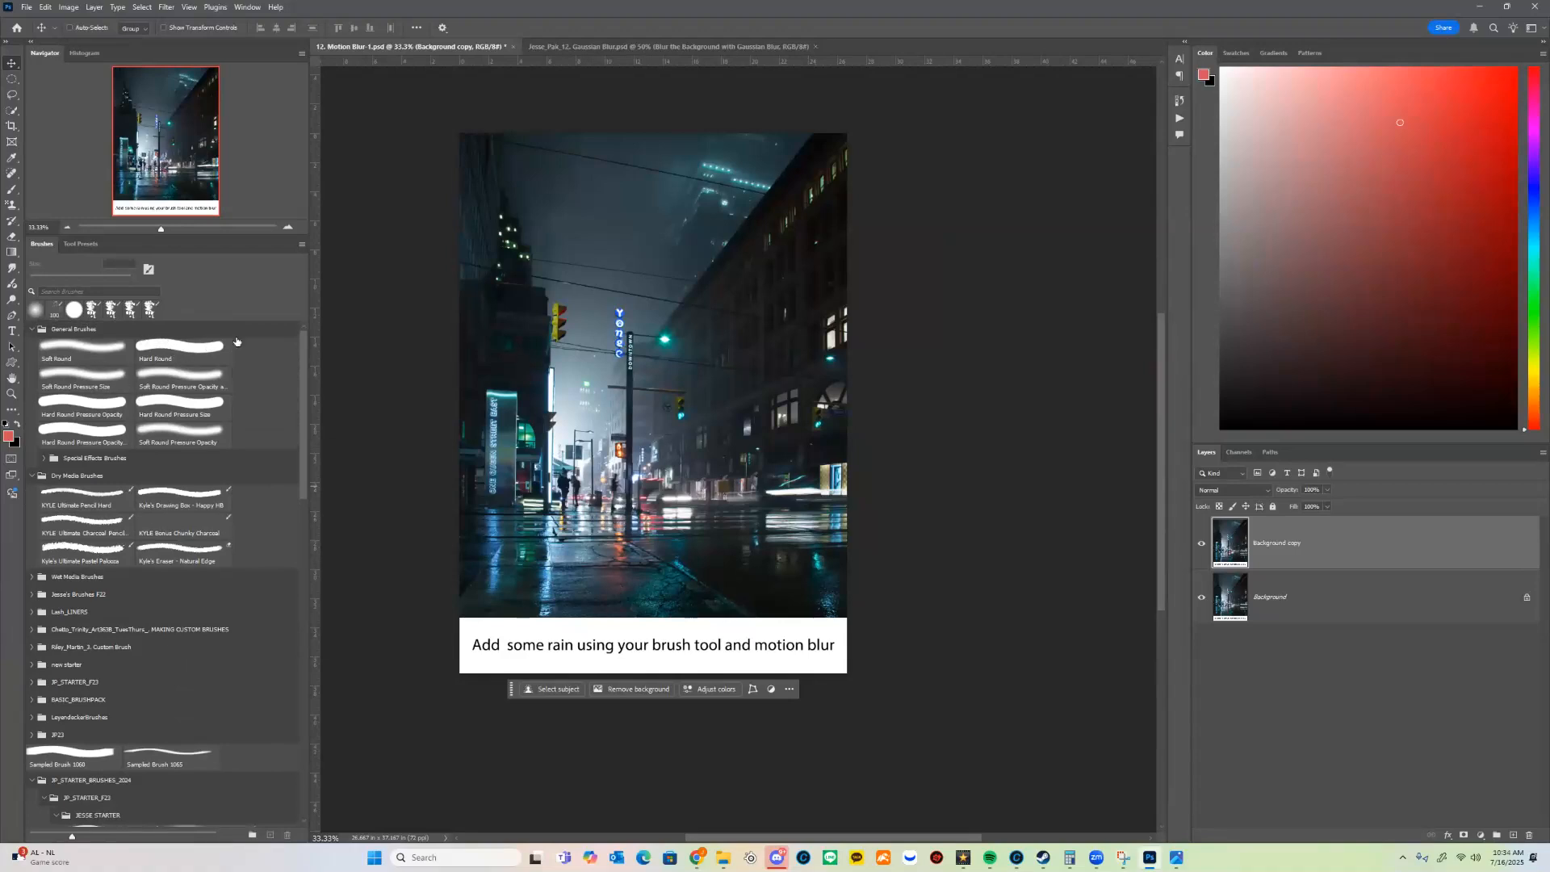
key(b)
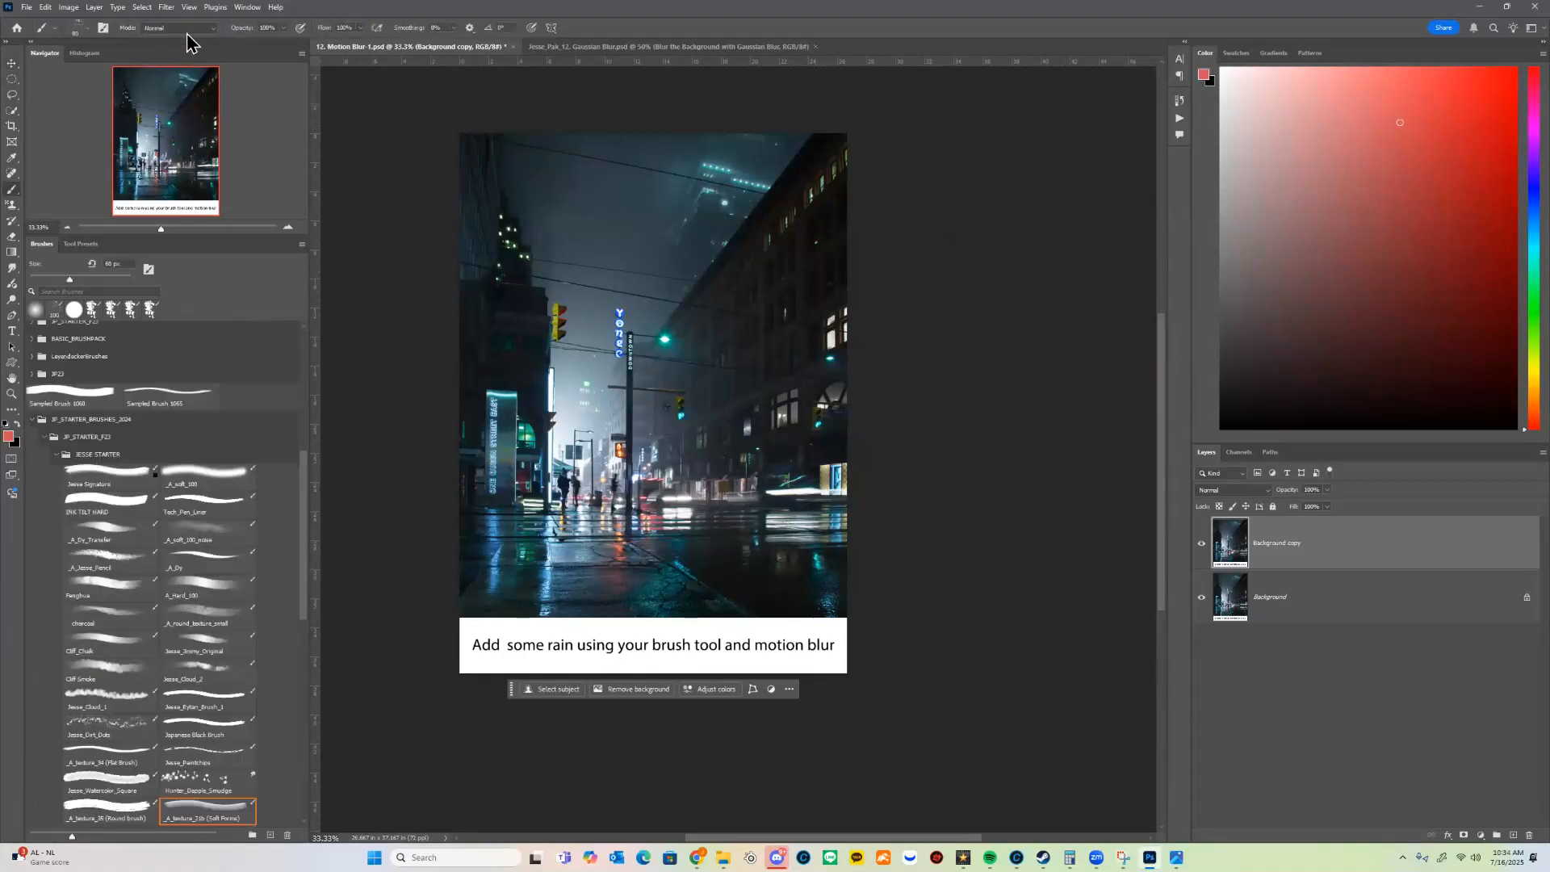
click(86, 28)
scroll(283, 385, up, 1)
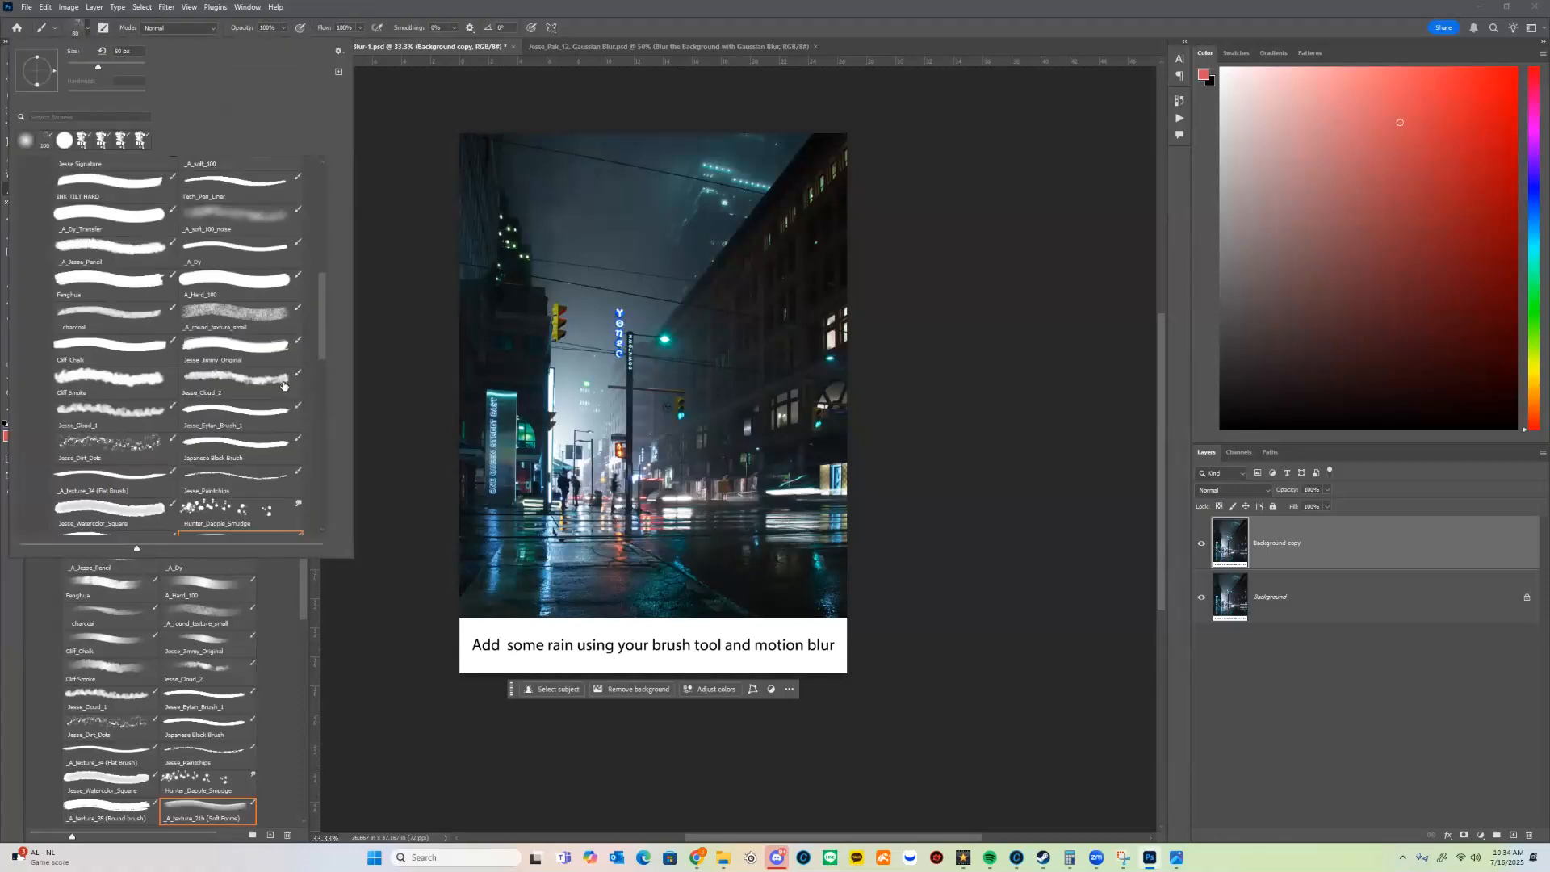
scroll(317, 333, up, 1)
drag(319, 339, 327, 215)
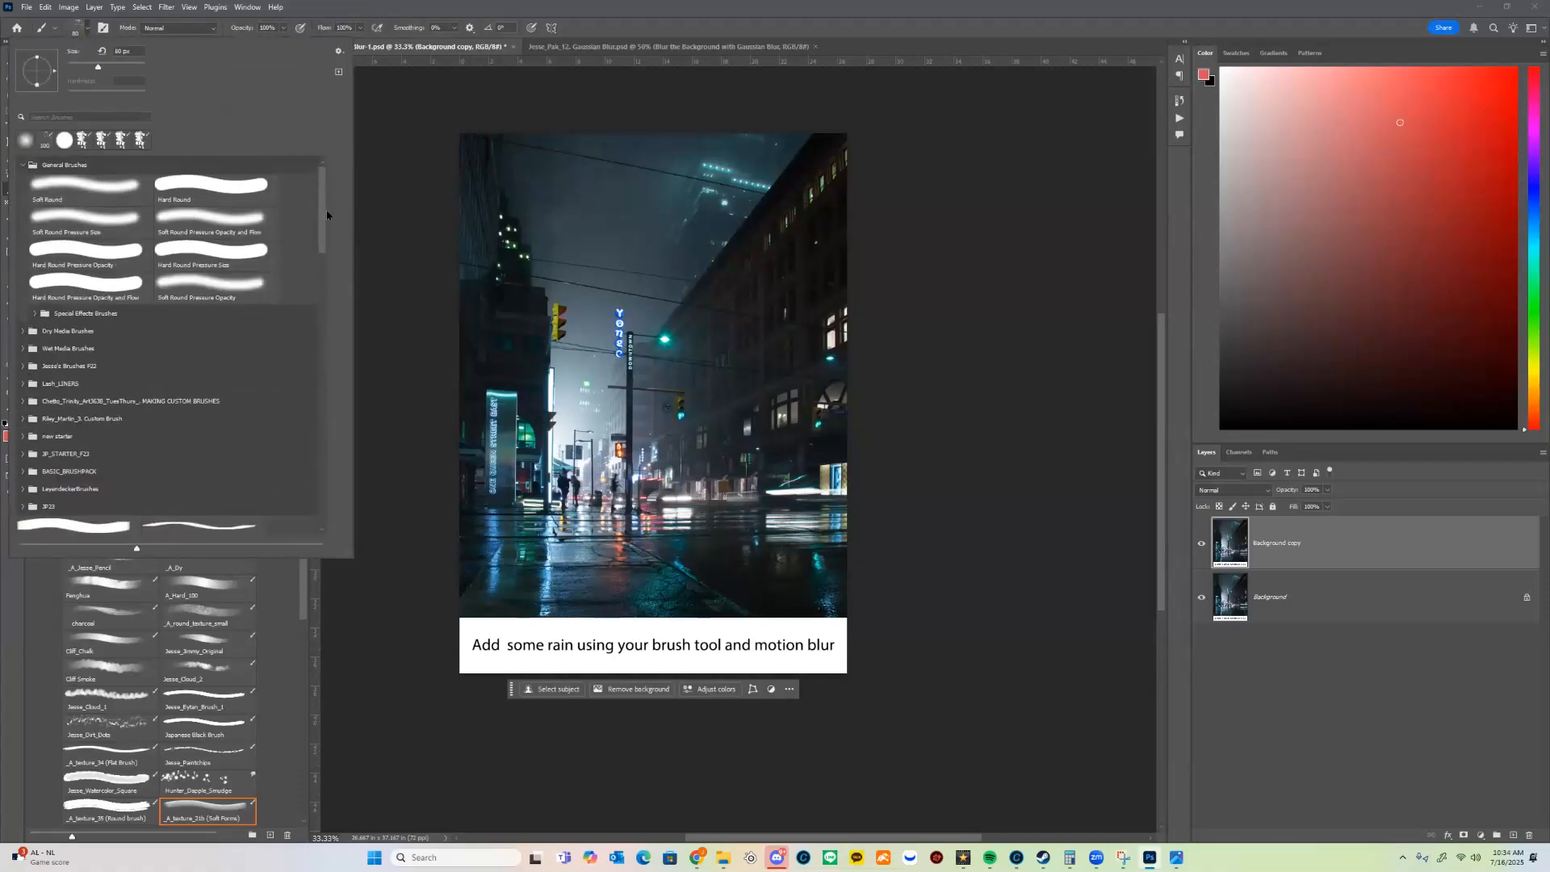
click(99, 201)
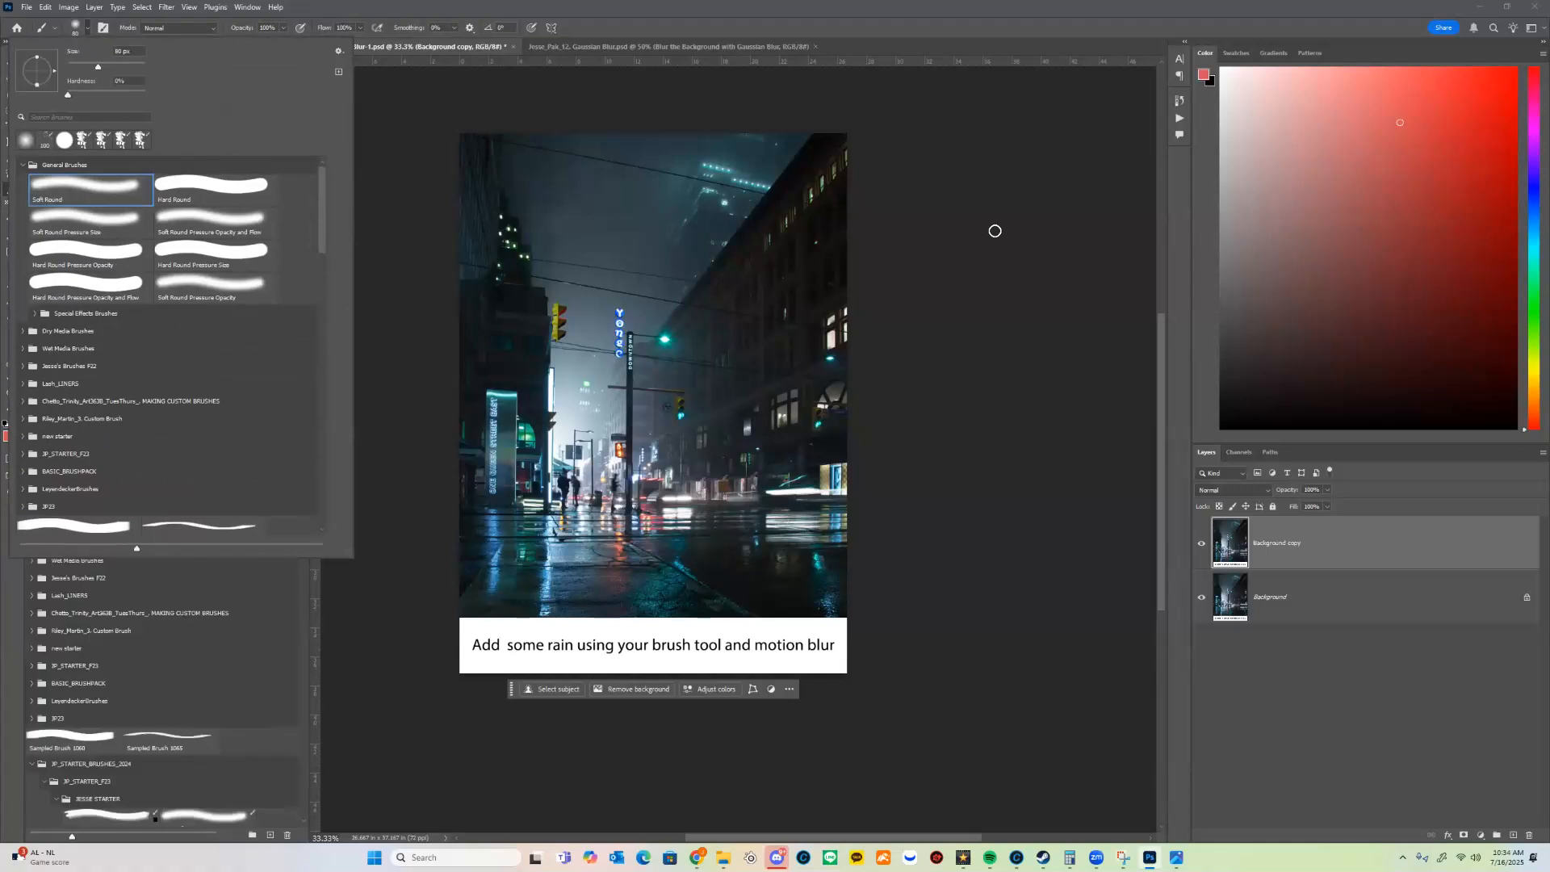
click(961, 237)
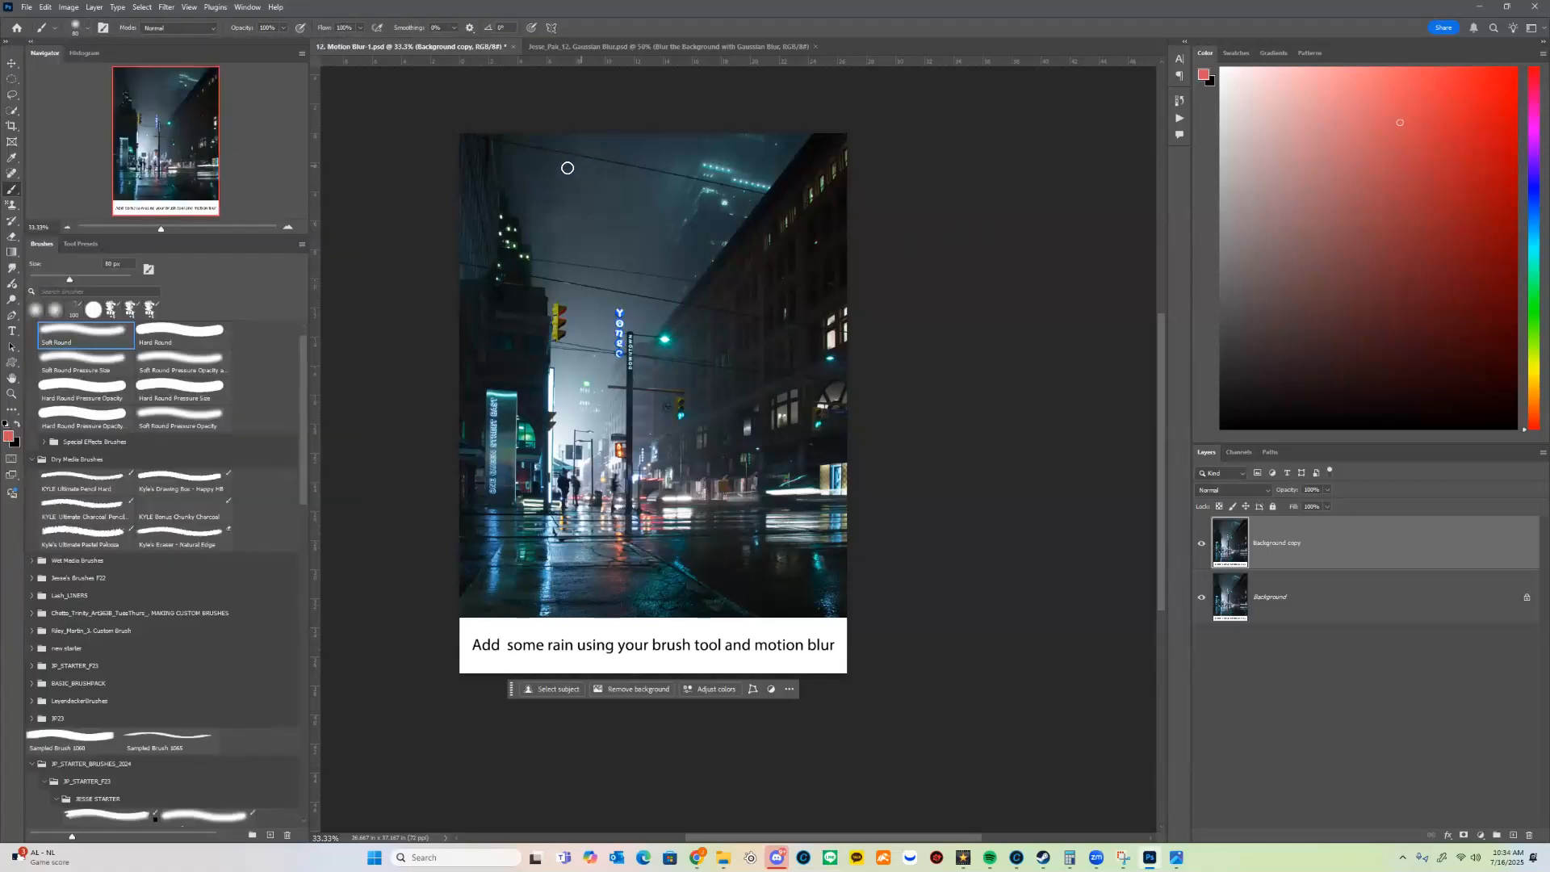
Step: Reduce the brush size to 30 px and set the foreground color to white
key(bracketleft)
key(bracketleft)
key(bracketleft)
key(bracketleft)
click(8, 436)
drag(1115, 264, 1064, 229)
click(1330, 225)
key(bracketright)
key(bracketleft)
Step: Replace the Background copy layer with a new empty layer and dab scattered soft white dots over the upper part of the photo
drag(1333, 562, 1529, 834)
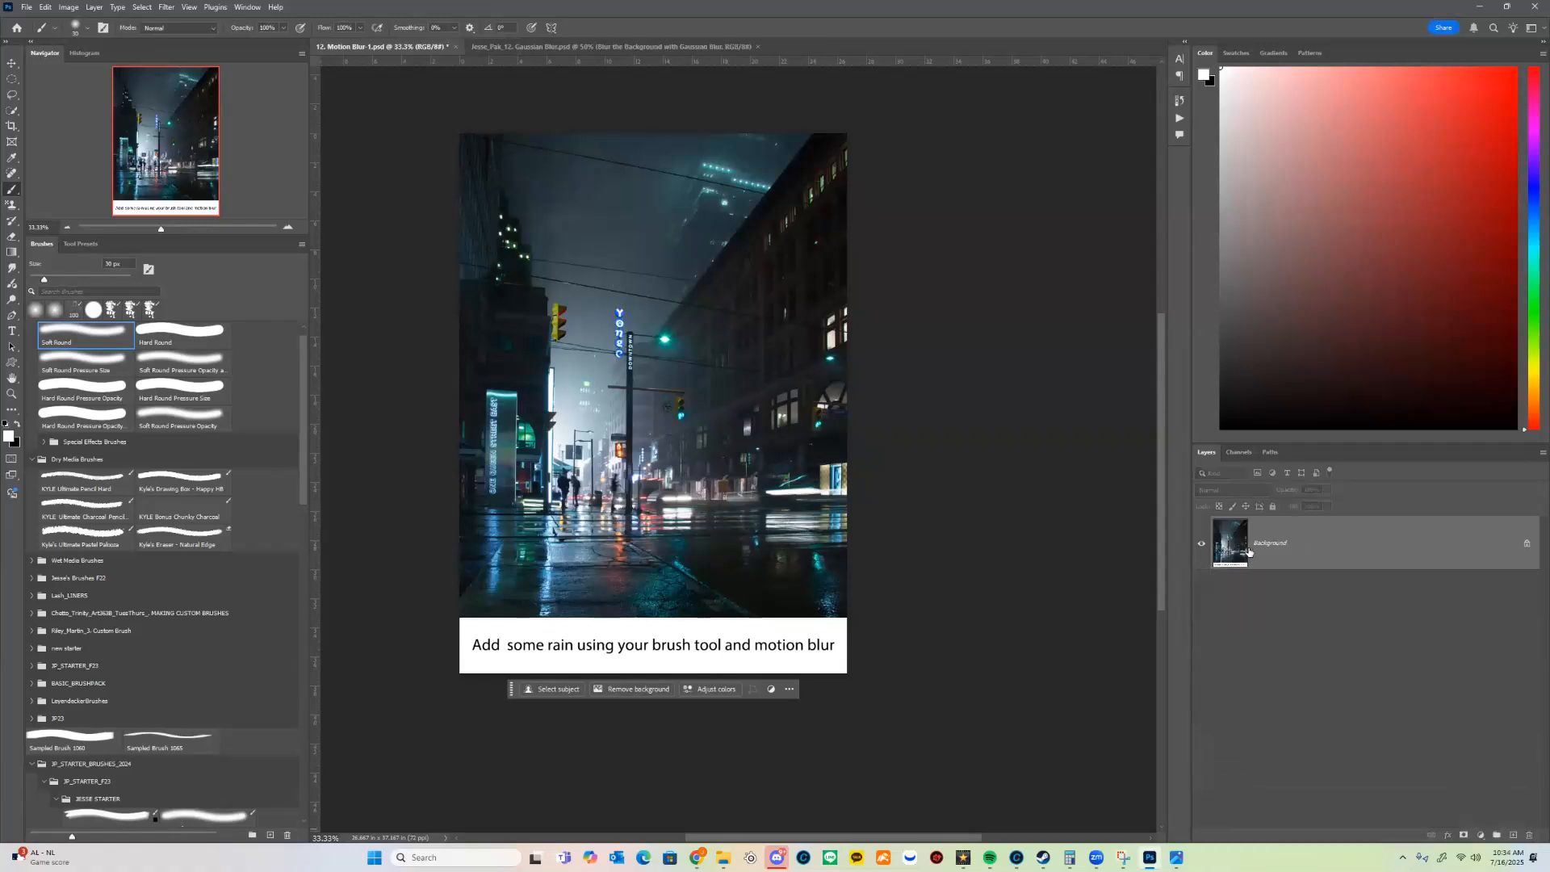
click(1512, 835)
click(535, 169)
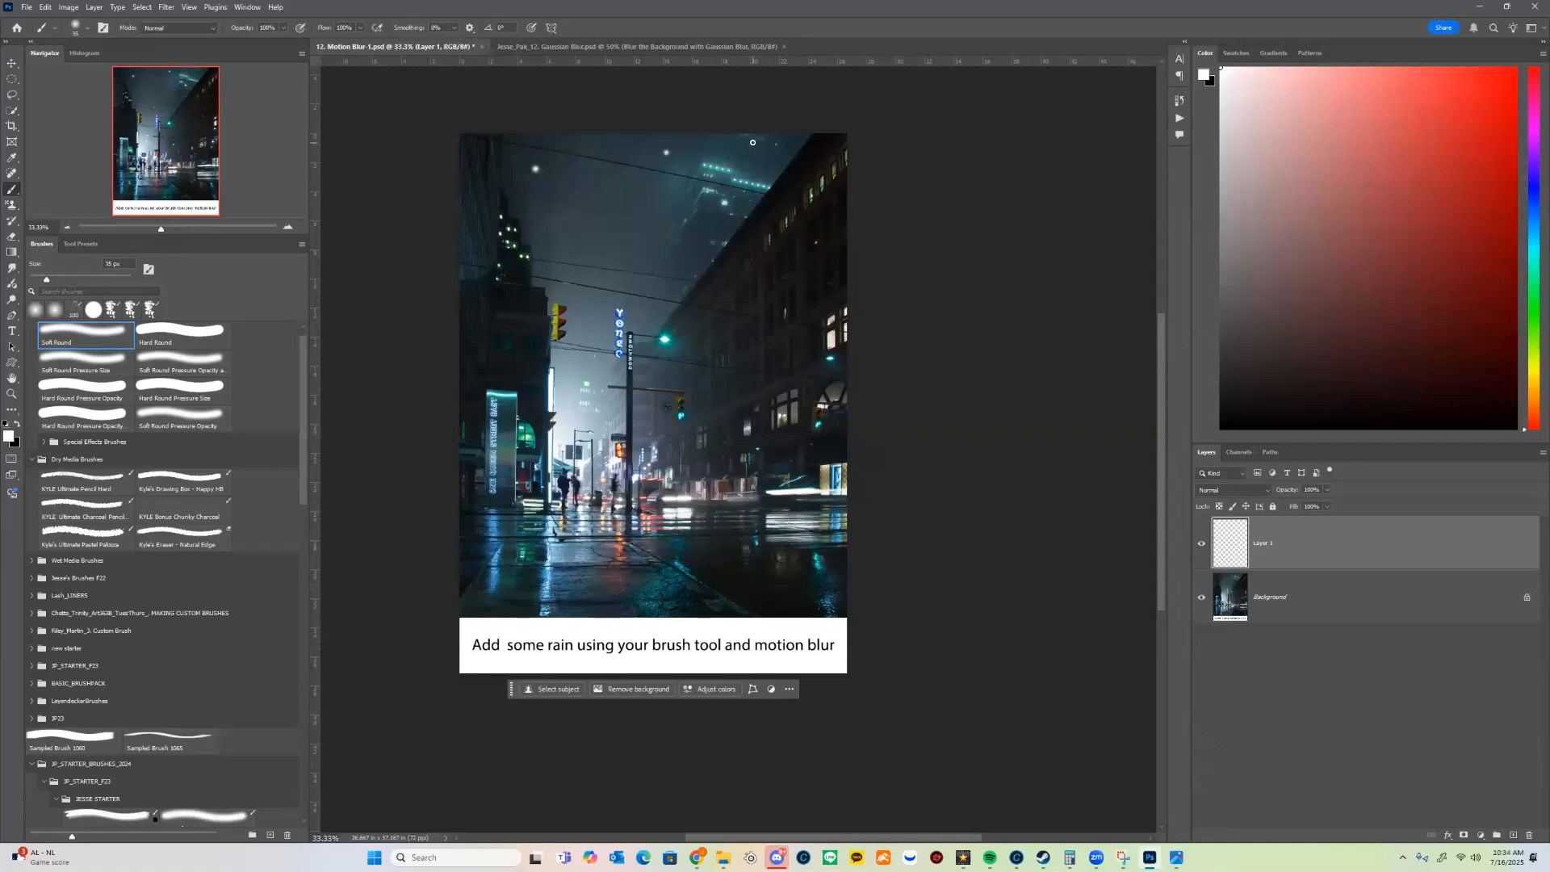
click(636, 235)
Step: Duplicate the dot layer, move the copy over the lower half of the photo, and rotate it to vary the pattern
key(v)
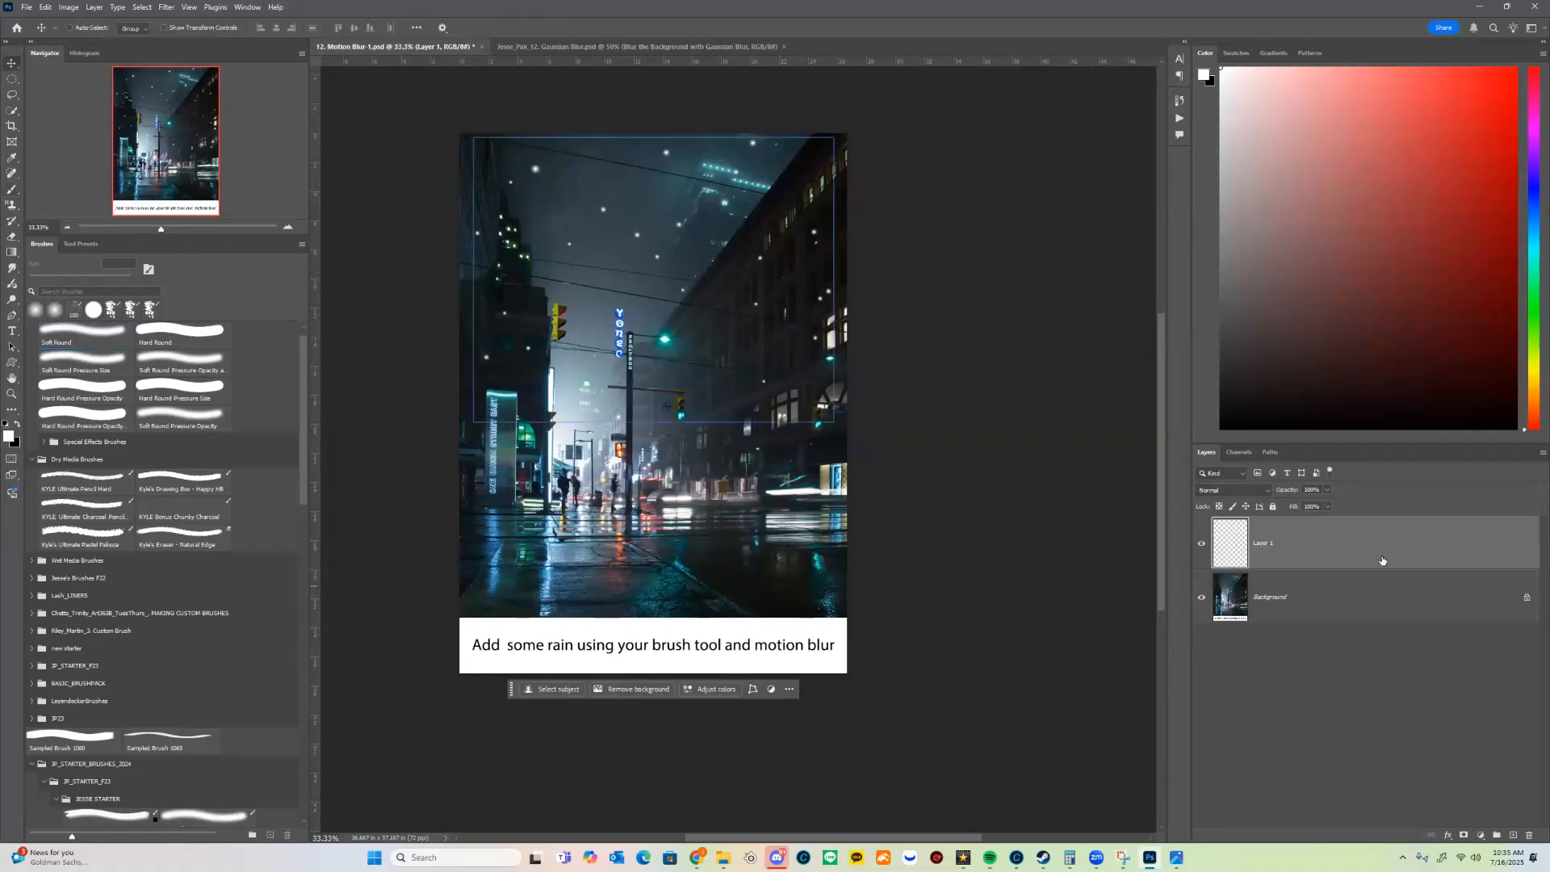
drag(1391, 560, 1511, 830)
drag(715, 317, 736, 491)
key(ctrl+t)
drag(896, 476, 568, 488)
key(Return)
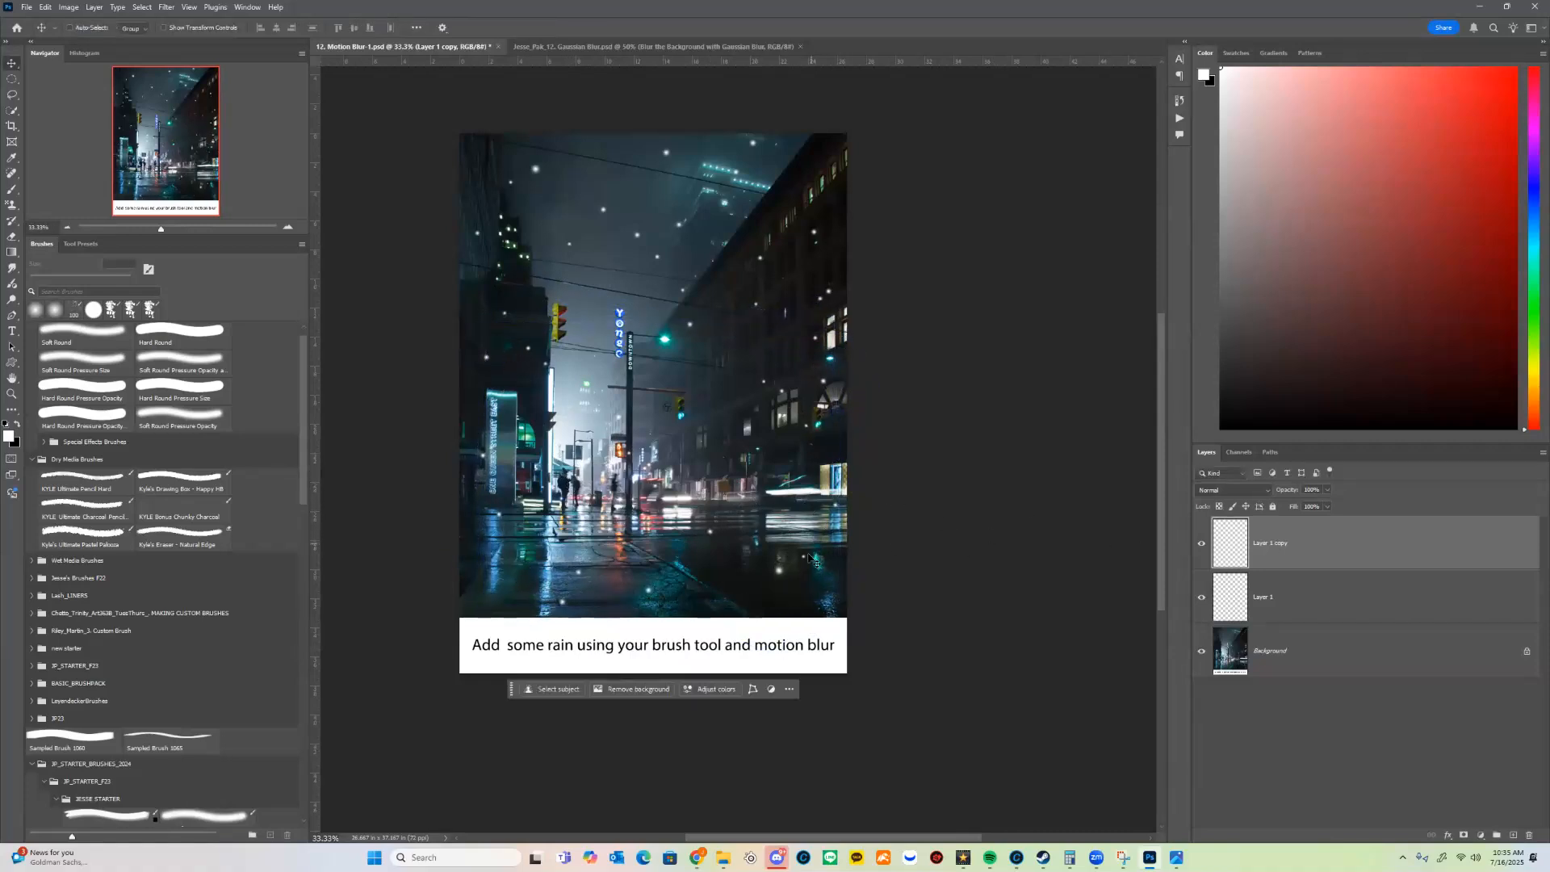
Step: Duplicate the dot layer again, rotate this copy by about 90°, and place it over the middle of the photo
drag(1499, 696, 1513, 834)
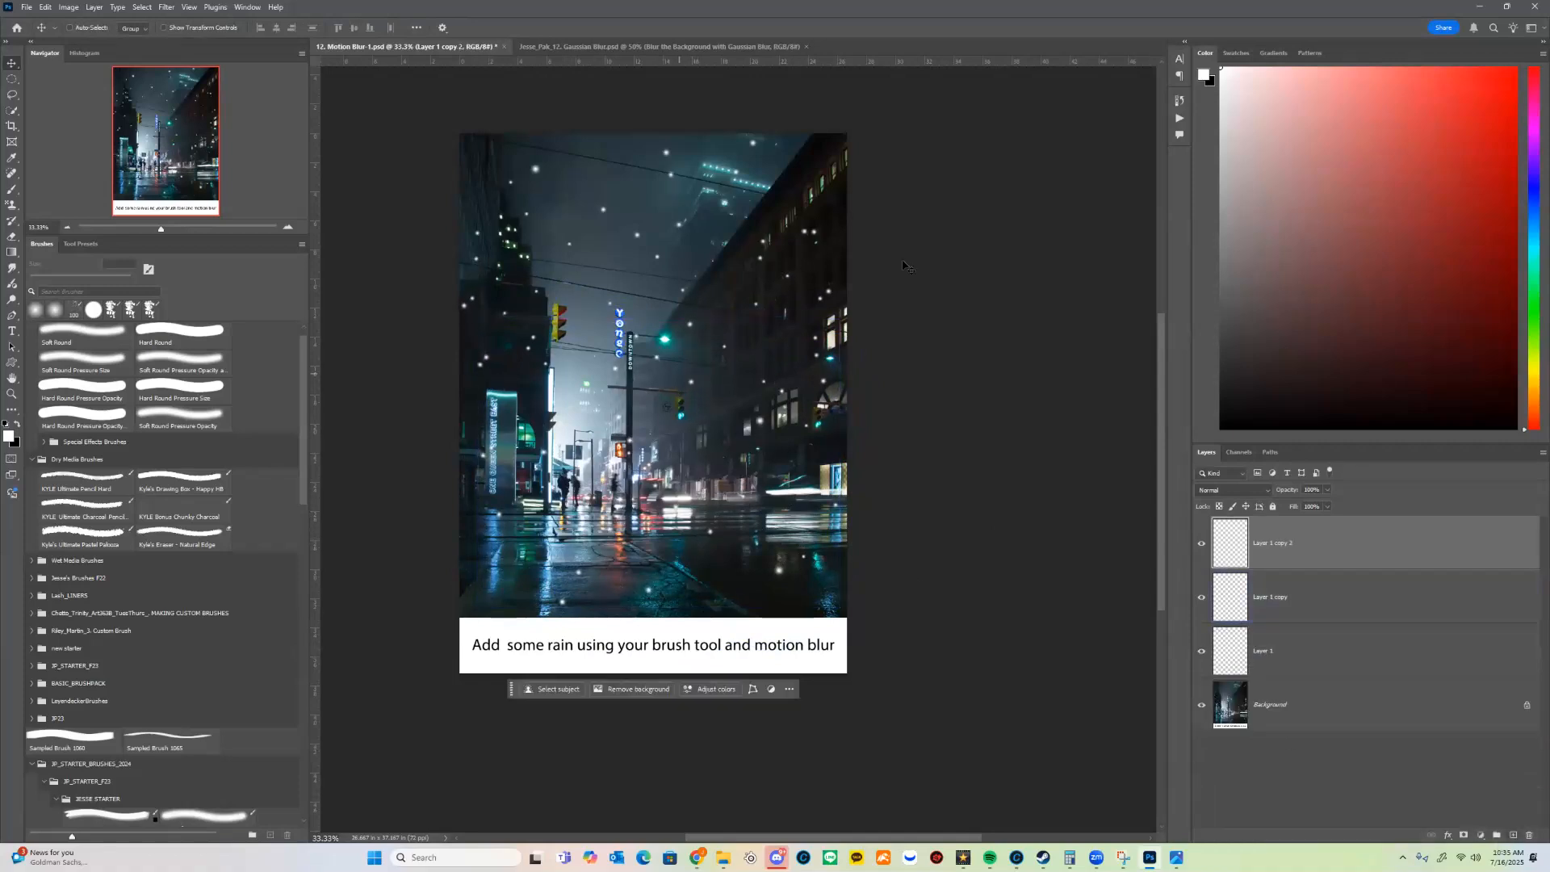
key(ctrl+t)
drag(832, 215, 741, 502)
drag(604, 375, 652, 411)
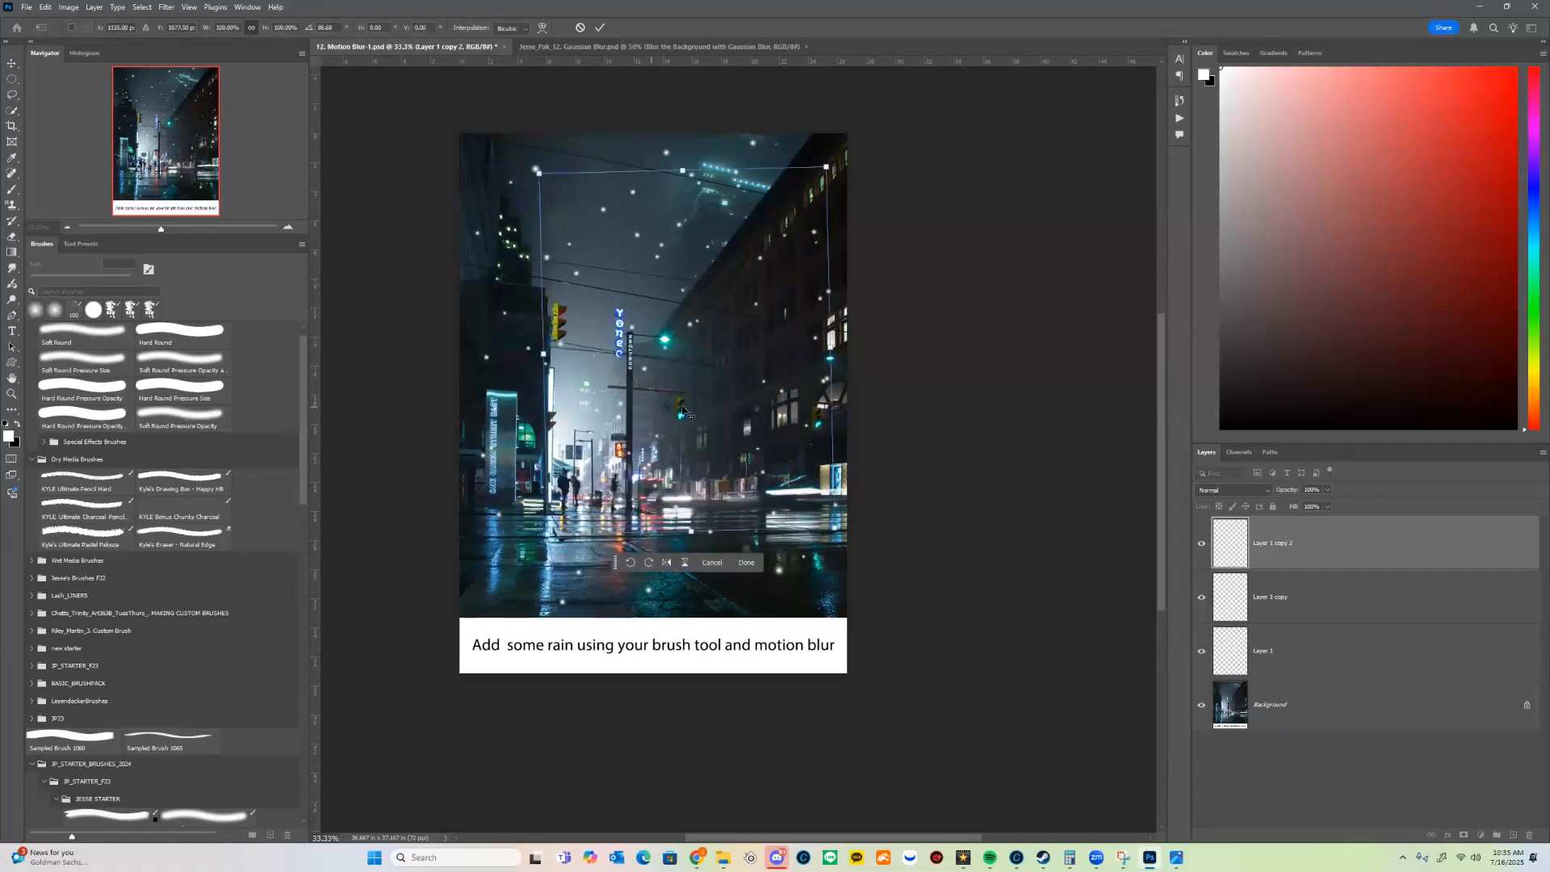
key(Return)
Step: Merge the three dot layers above the Background into one layer
click(1375, 611)
click(1418, 663)
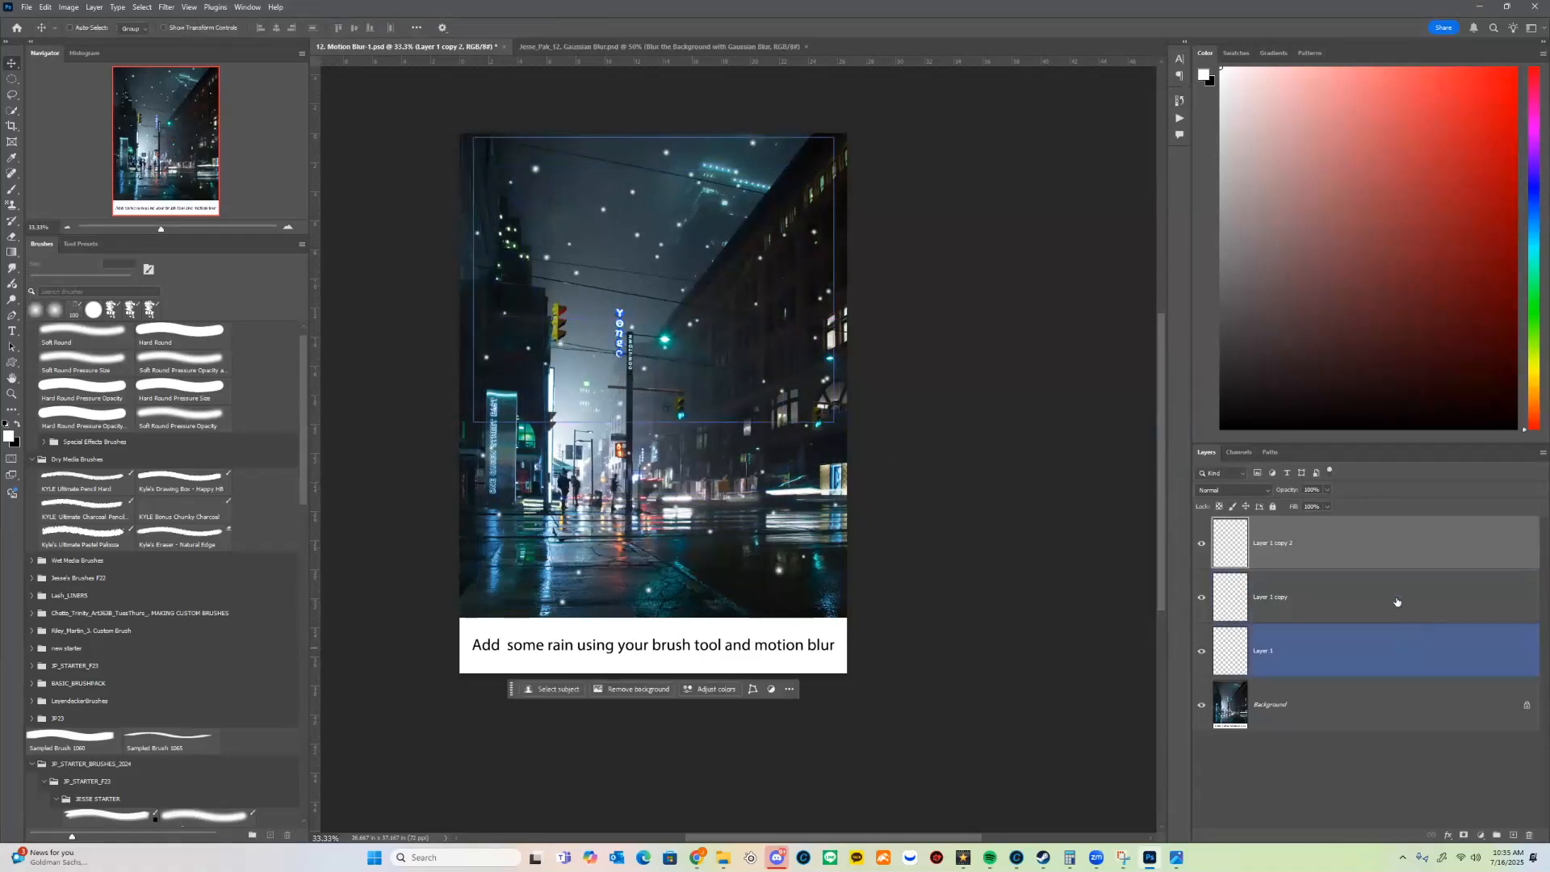
shift+click(1379, 554)
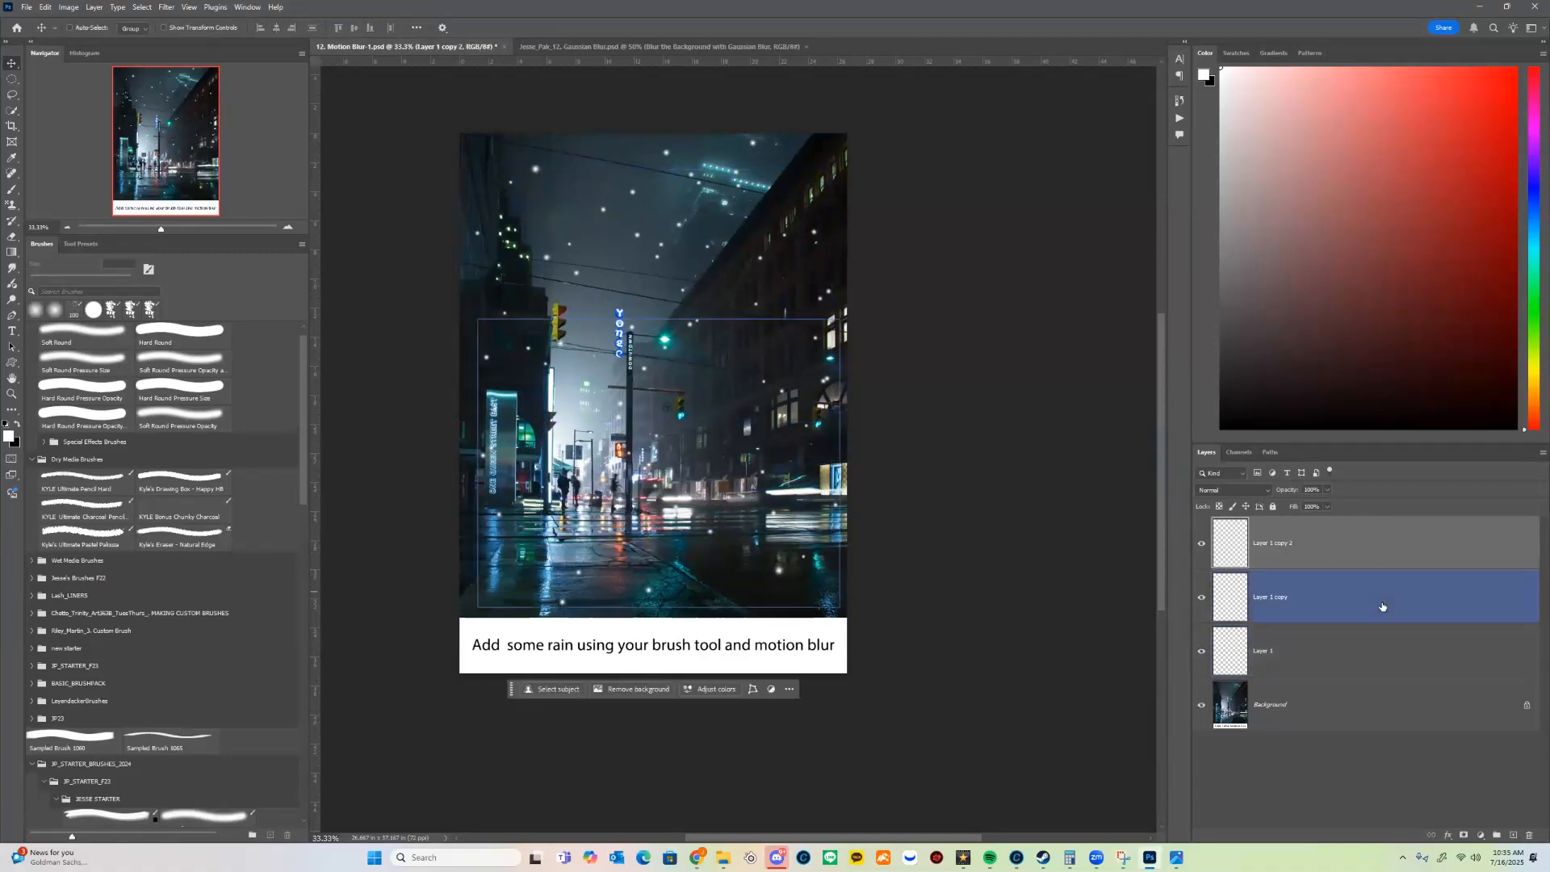
right_click(1402, 573)
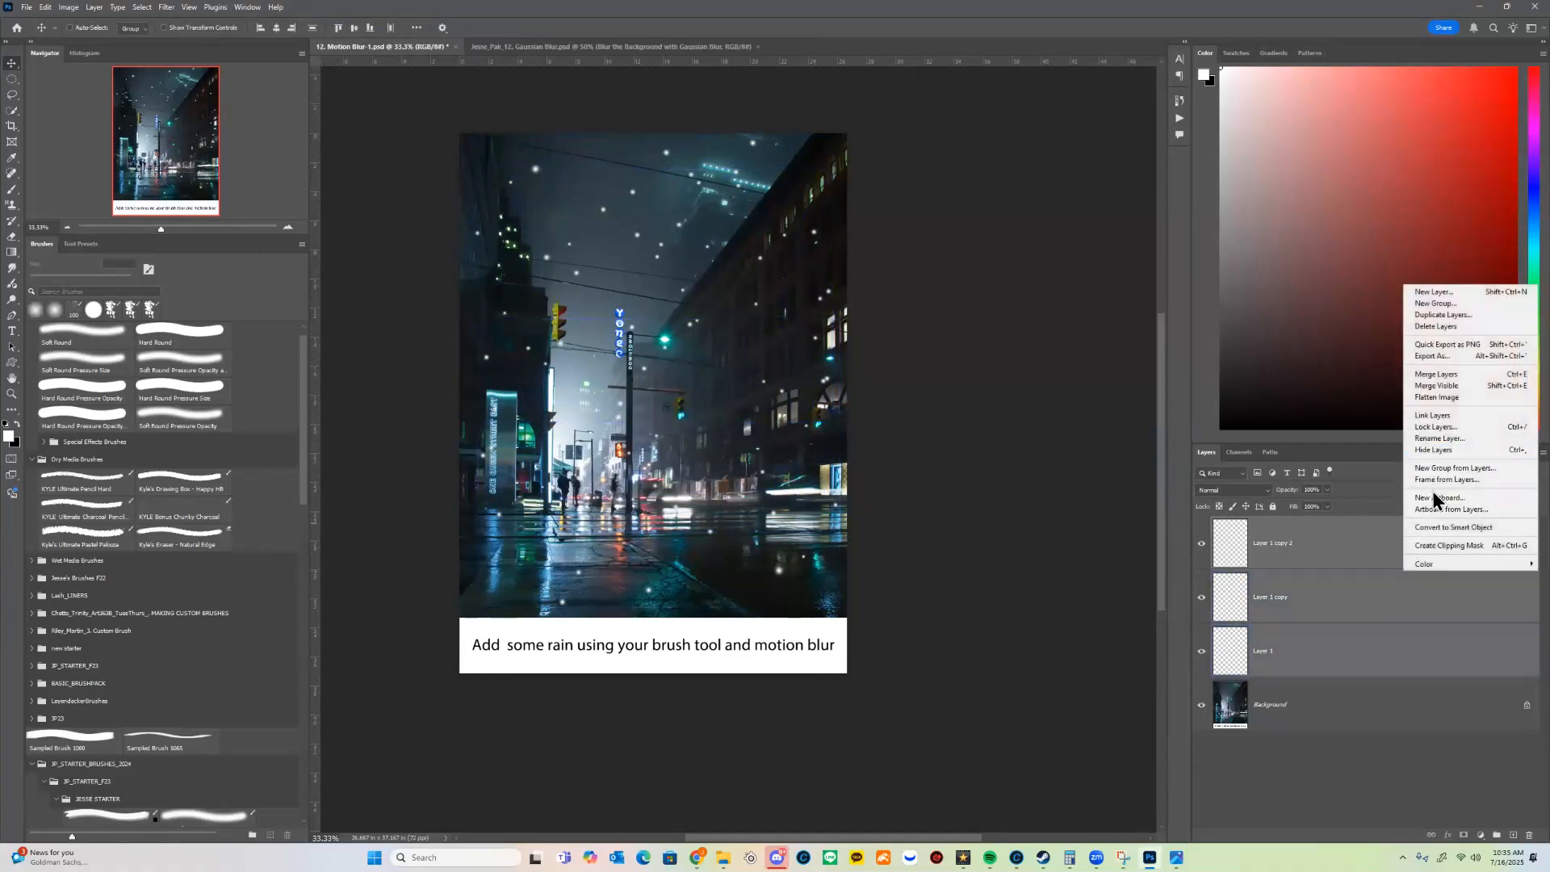
click(1448, 374)
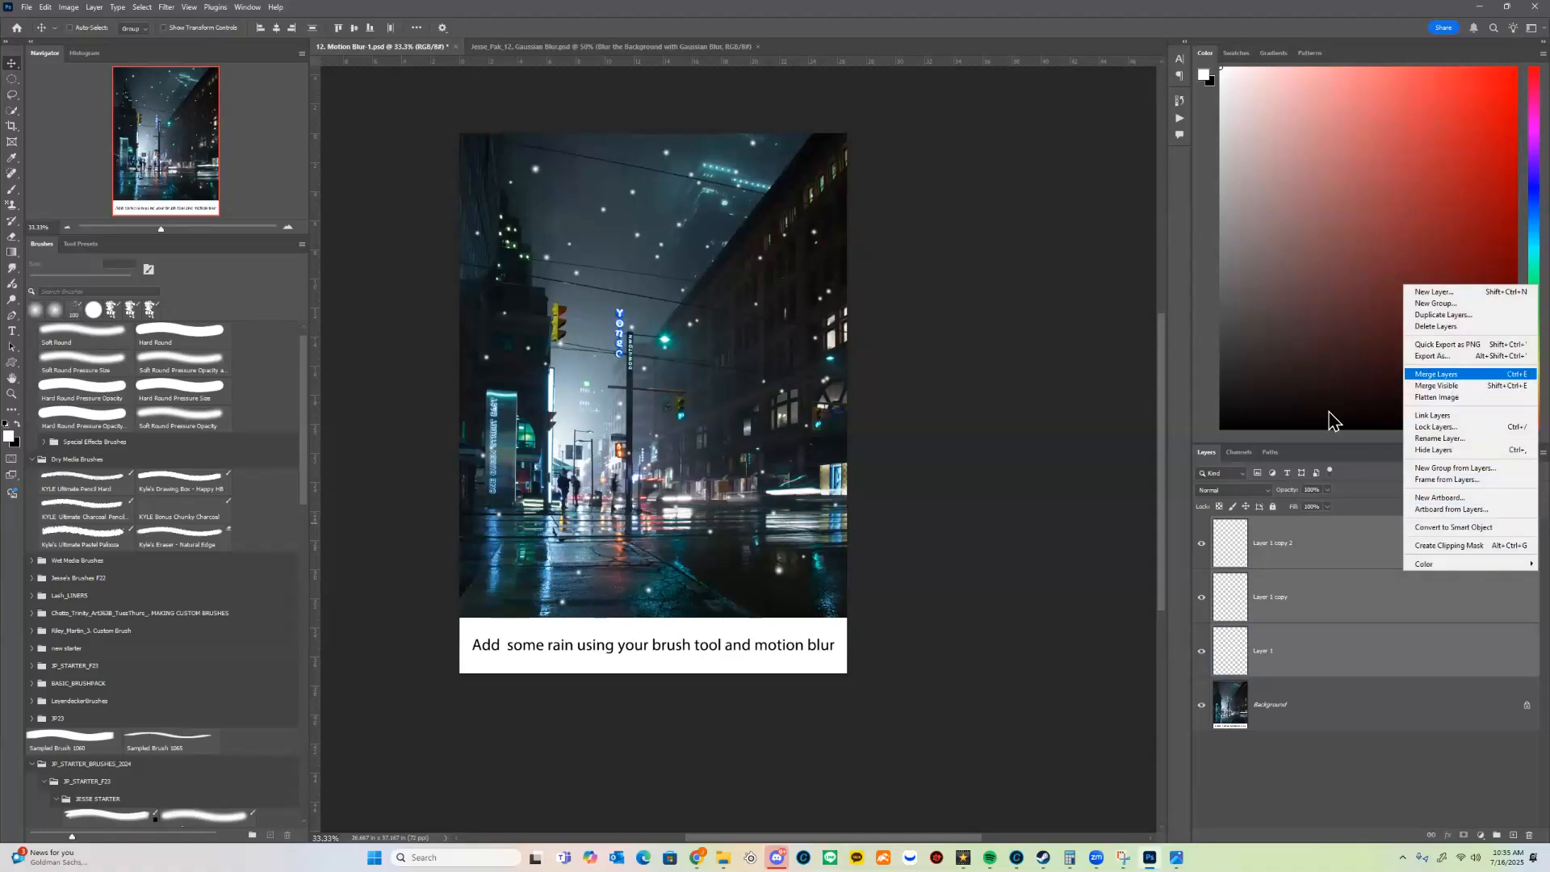
Step: Duplicate the merged dot layer, rotate the copy about a quarter turn, shift it across the photo, and merge it with the original
key(ctrl+j)
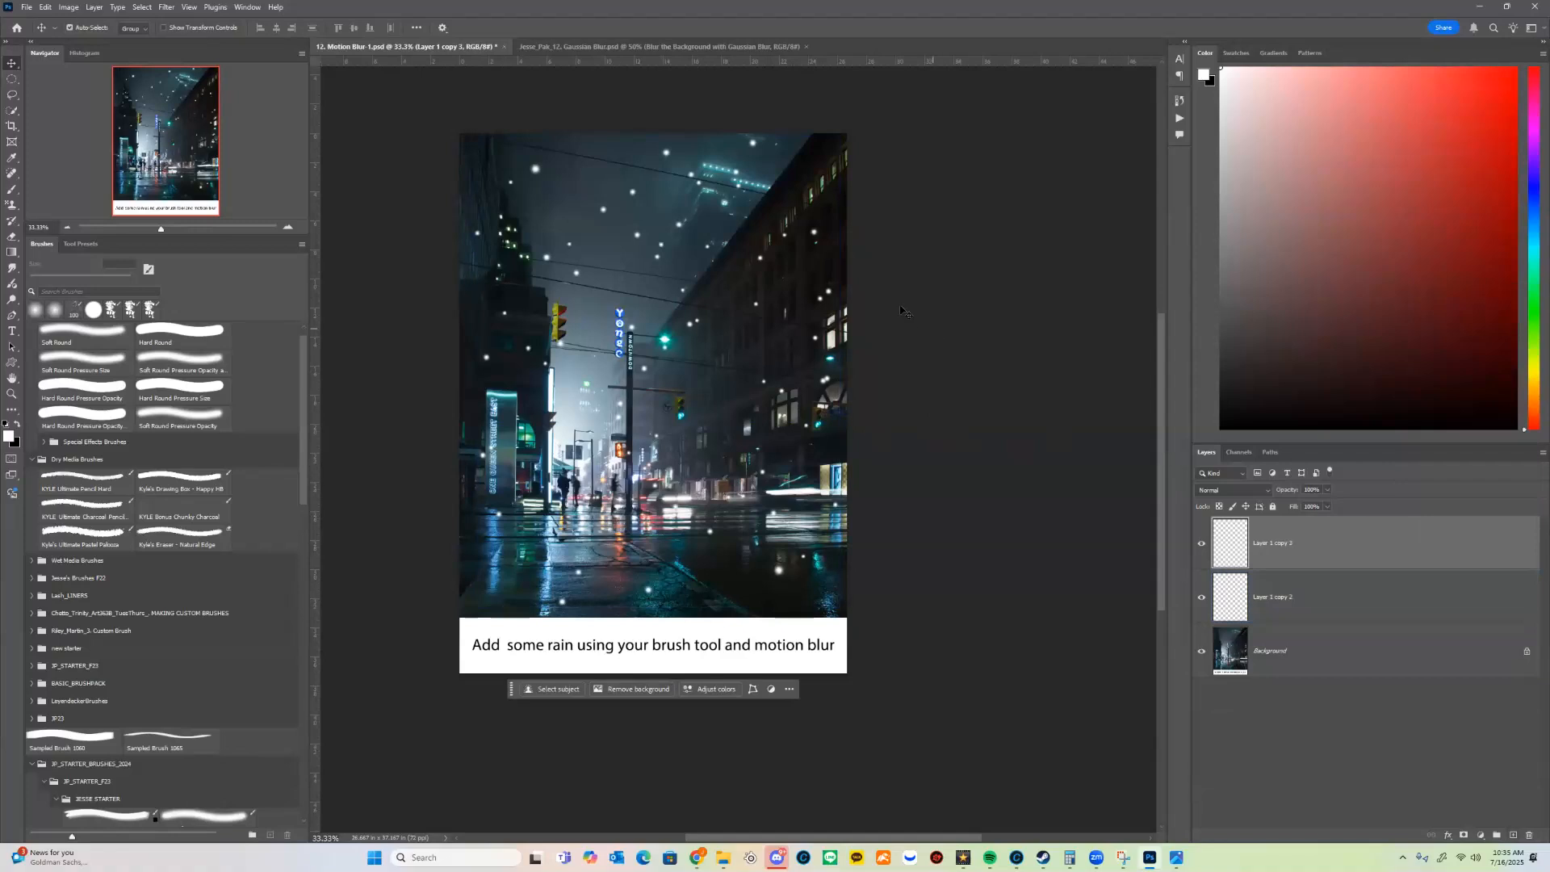
key(ctrl+t)
drag(904, 312, 700, 424)
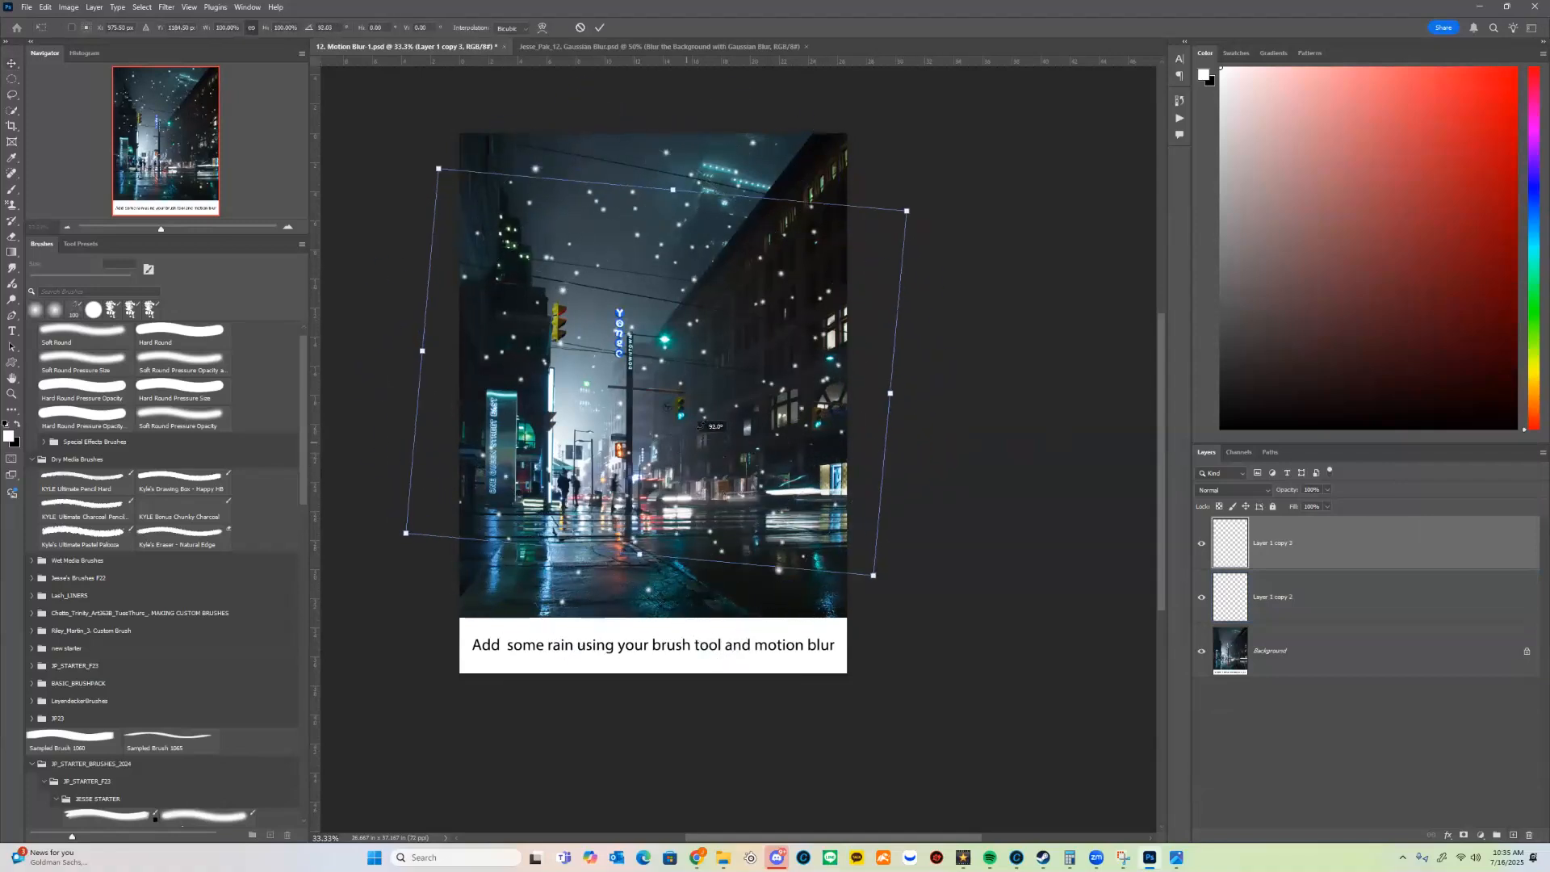
key(Return)
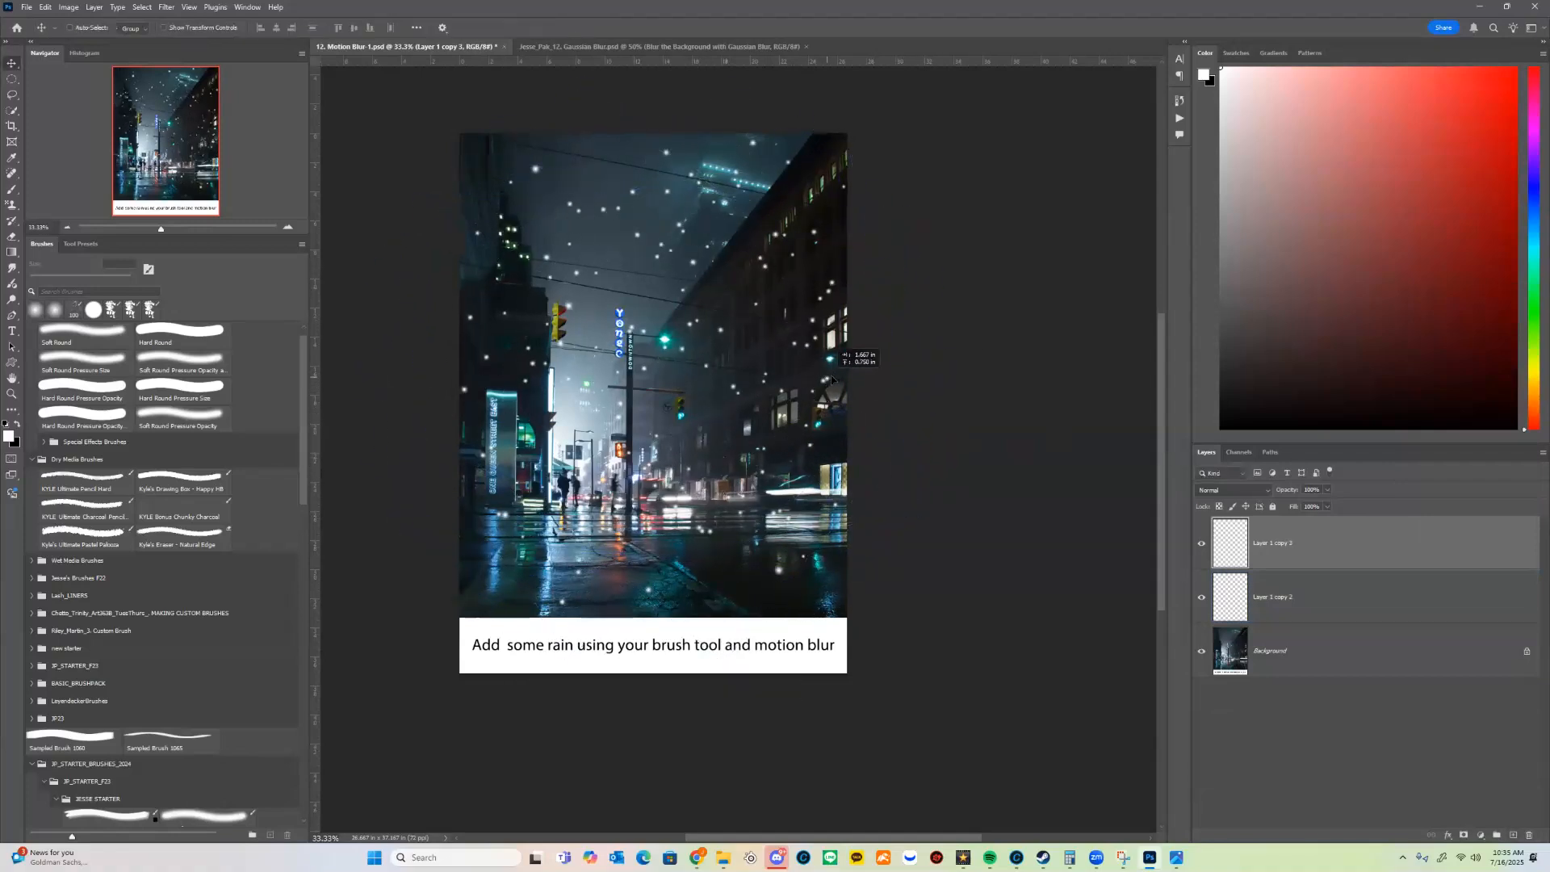
key(Delete)
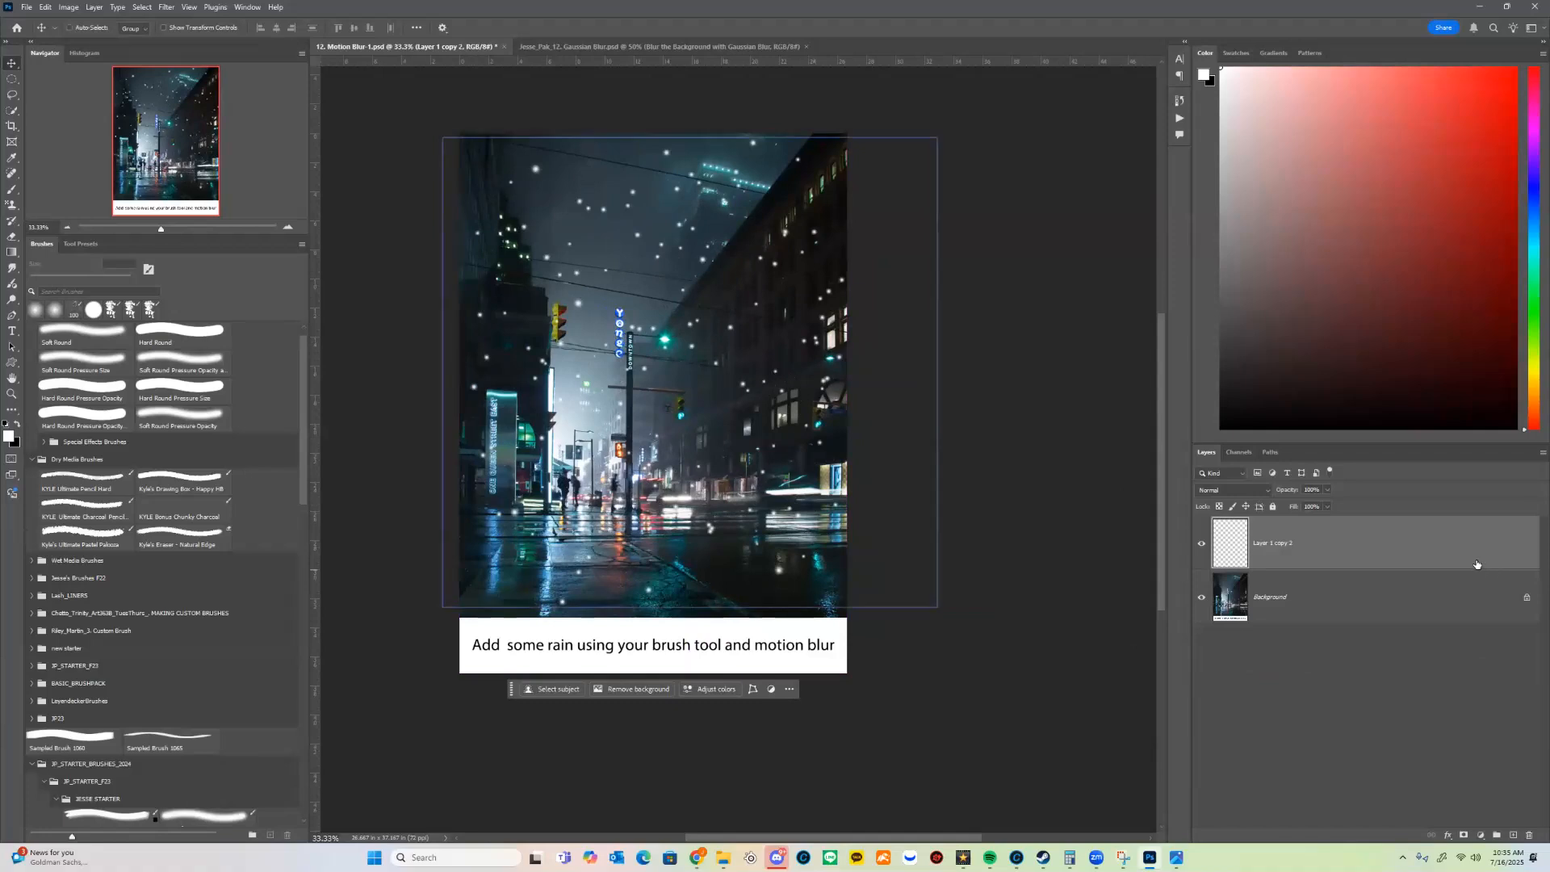
Step: Keep a hidden duplicate of the merged dot layer on top and shrink the original over the lower-left part of the photo
drag(1471, 566, 1513, 835)
click(1201, 544)
click(1372, 606)
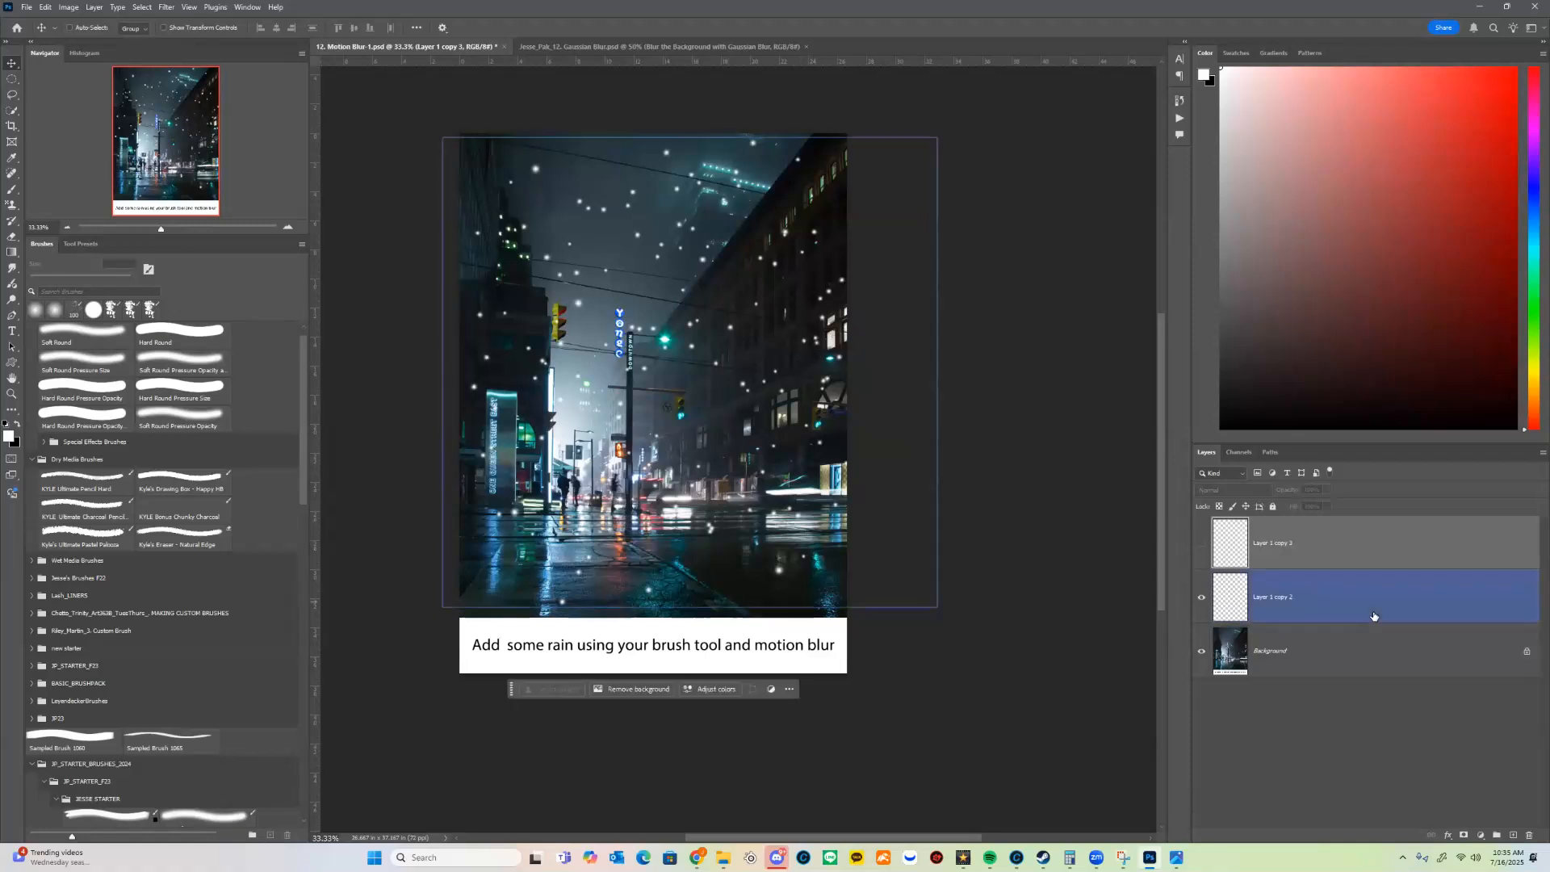
drag(801, 240, 813, 251)
key(ctrl+t)
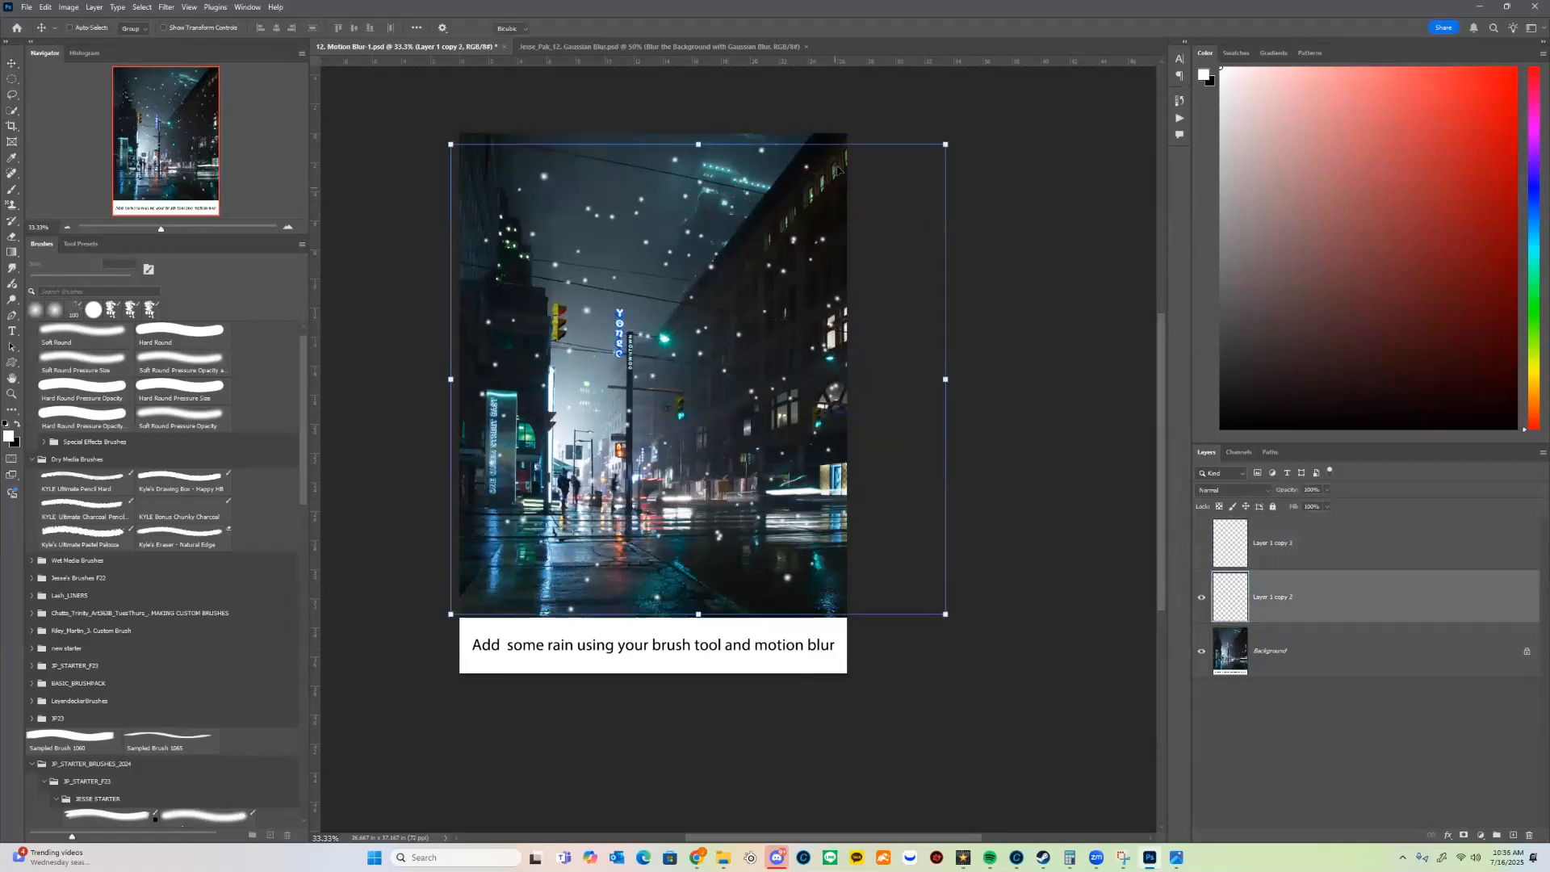
drag(944, 139, 779, 372)
drag(704, 464, 707, 448)
key(Return)
Step: Duplicate the shrunken dot layer, rotate the copy by about 54°, and place it over the upper-right part of the photo
drag(1465, 601, 1515, 837)
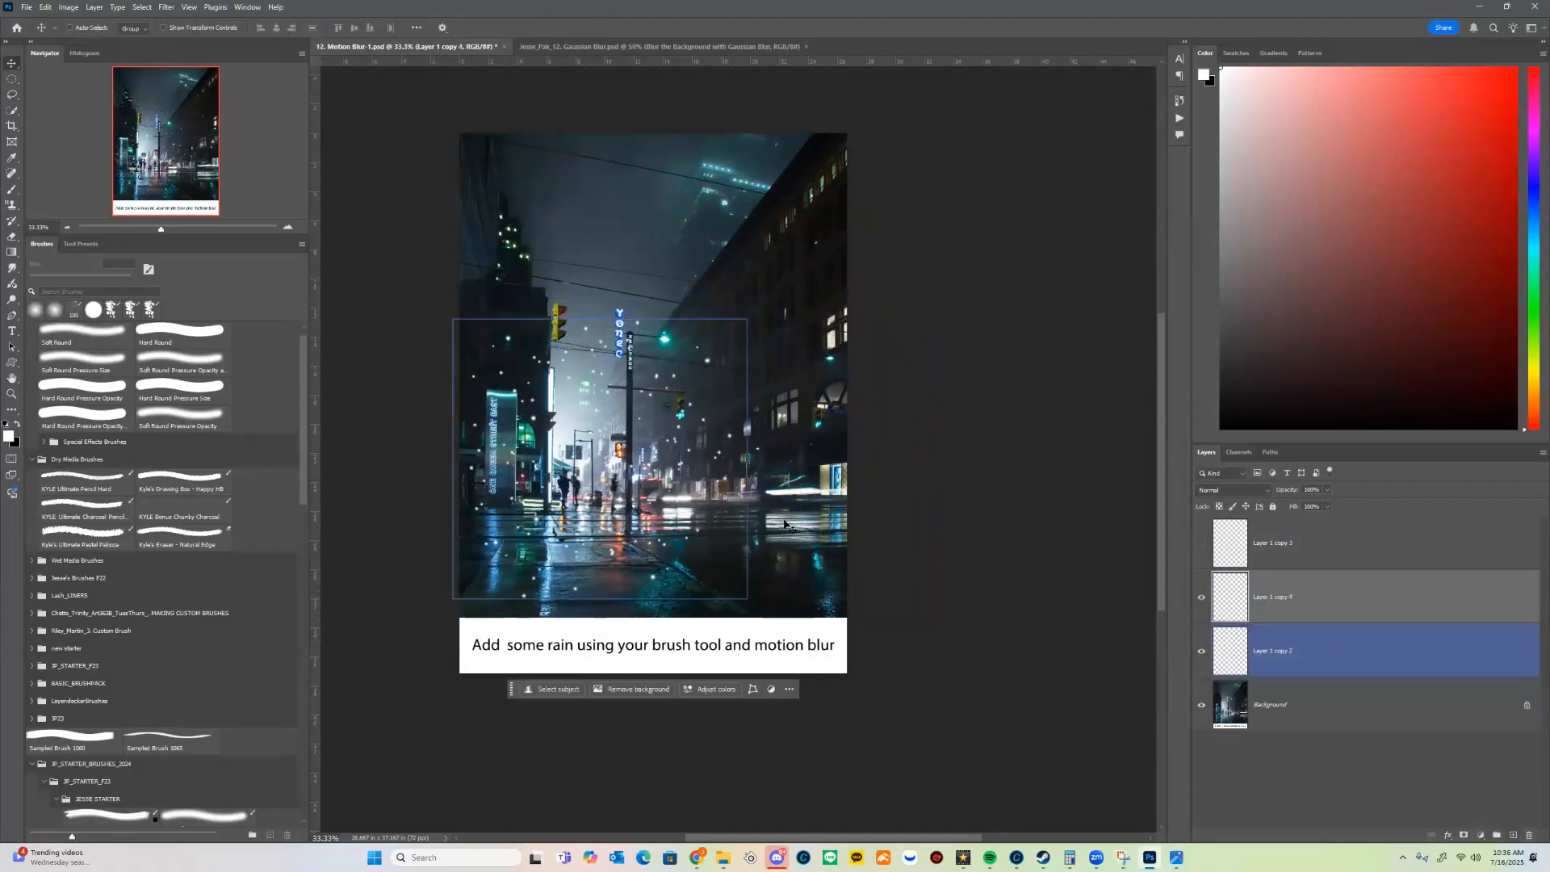
drag(636, 457, 642, 252)
key(ctrl+t)
drag(856, 246, 756, 434)
drag(596, 347, 792, 290)
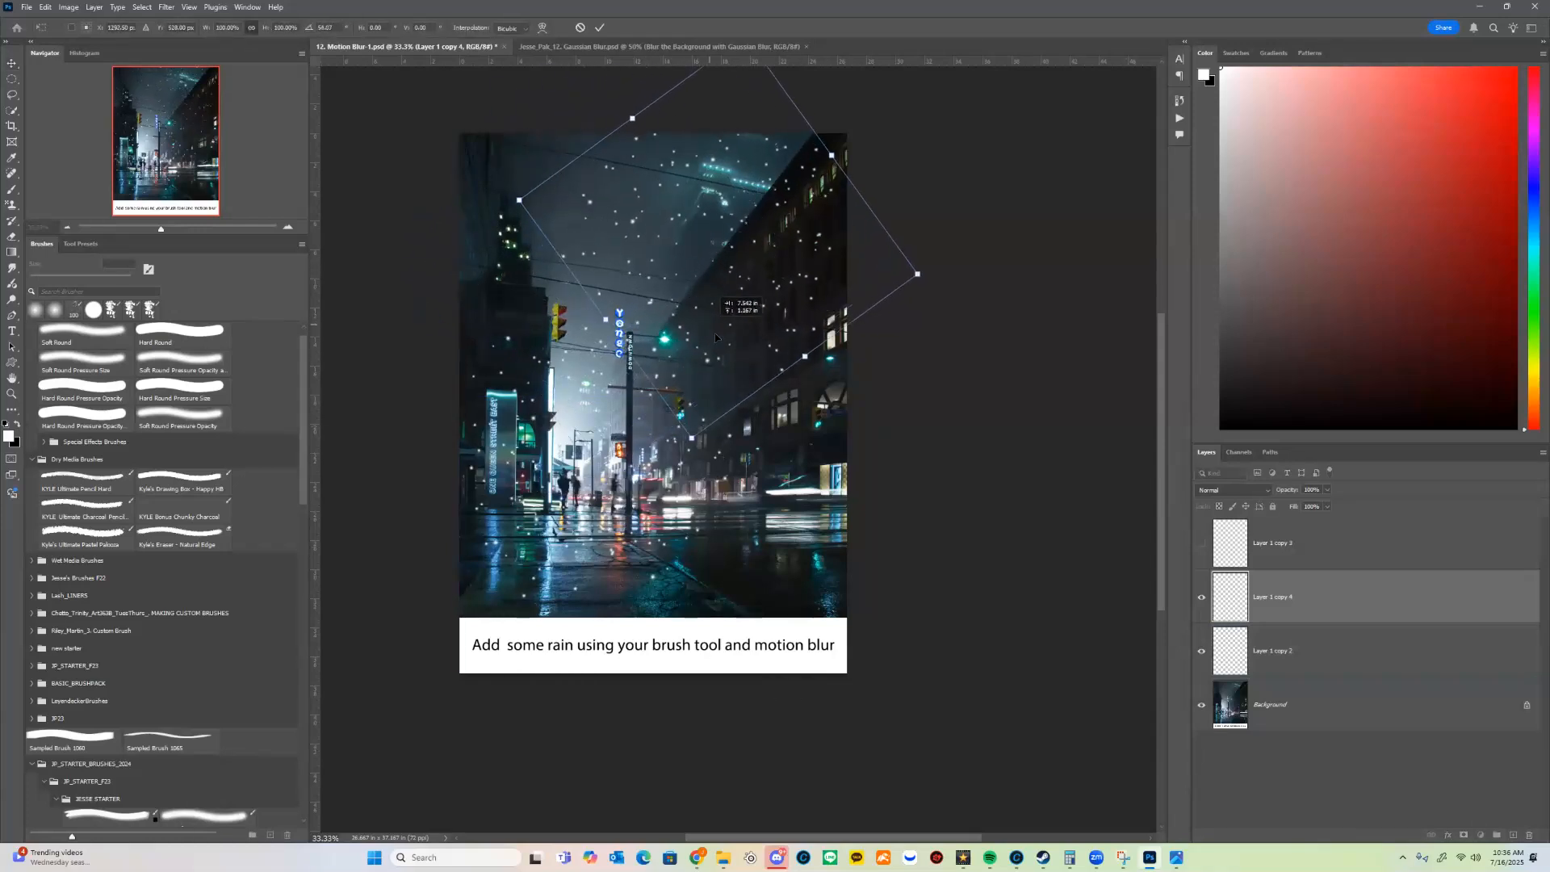
key(Return)
Step: Make two more copies of the small dots and spread them over the upper-left and lower-right parts of the photo
drag(1401, 650, 1445, 811)
key(ctrl+j)
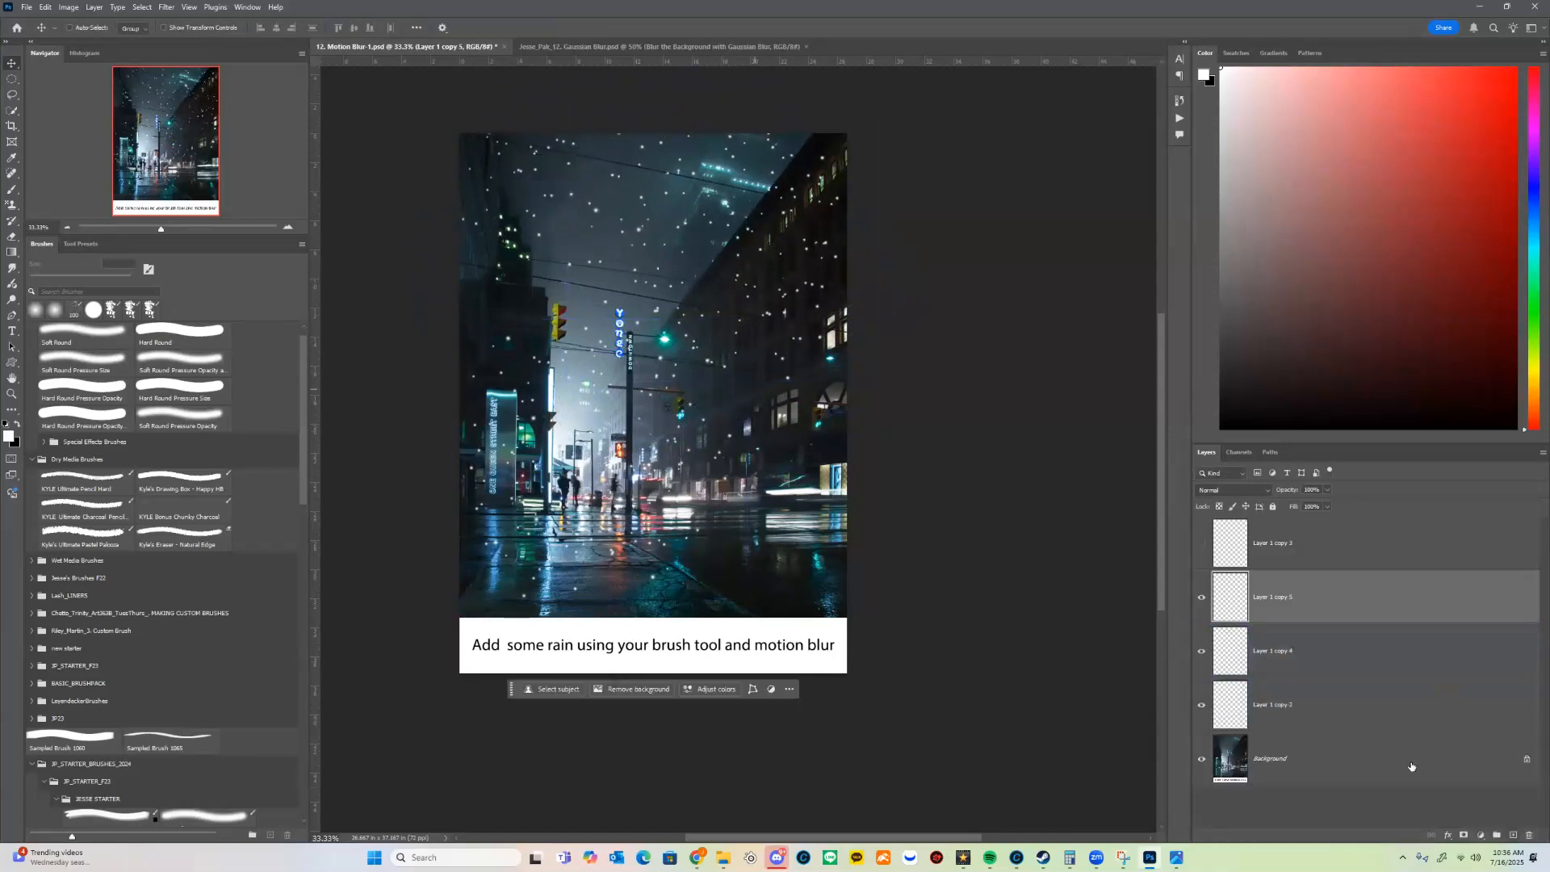
drag(1424, 647, 1423, 617)
key(ctrl+j)
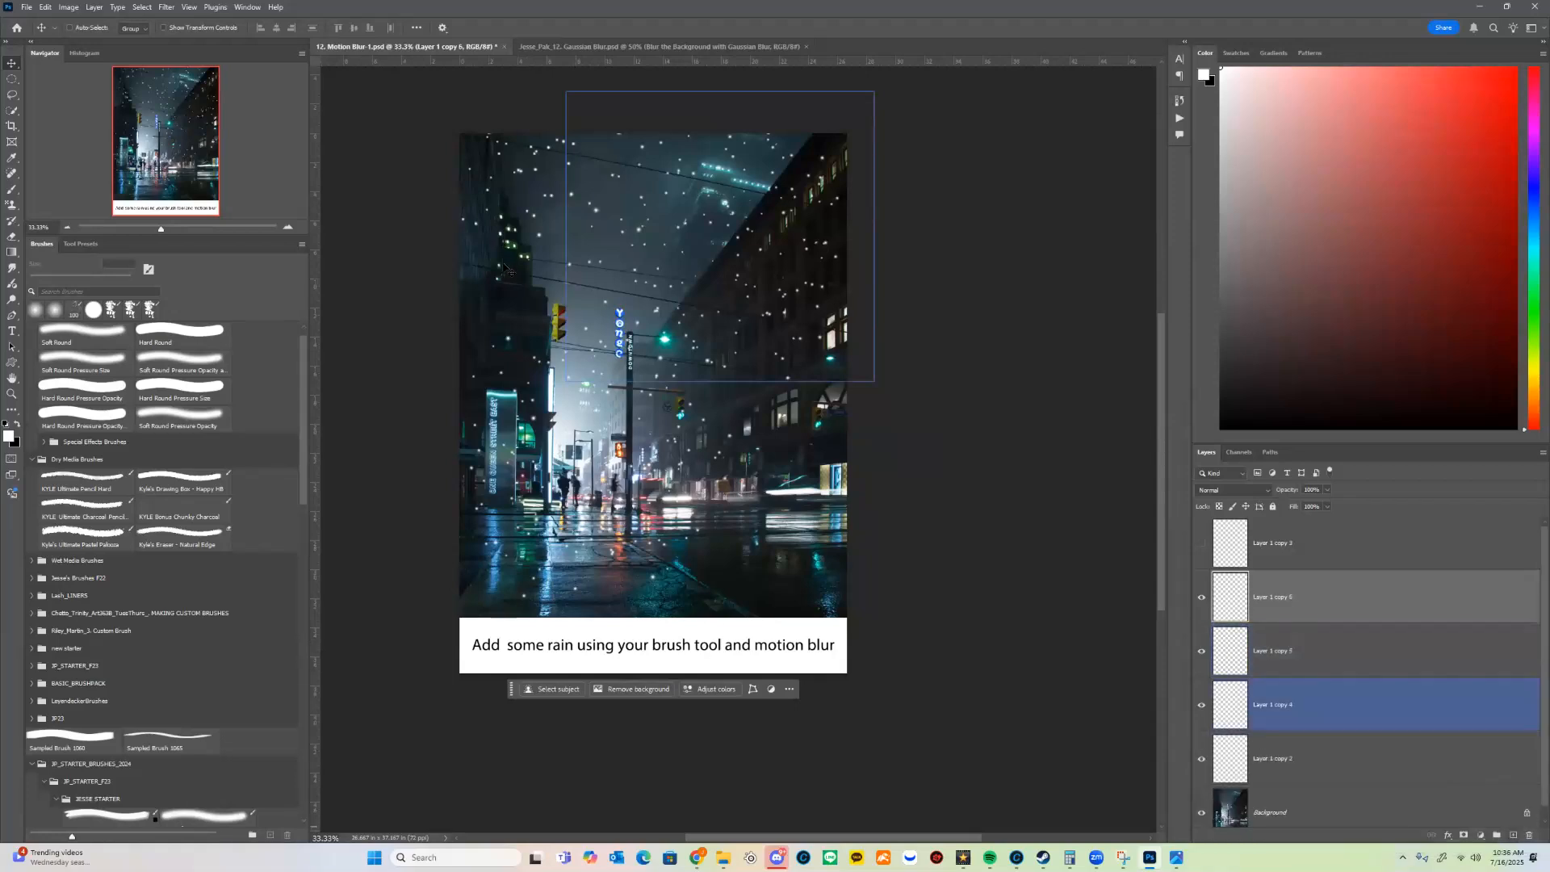
drag(779, 393, 1089, 793)
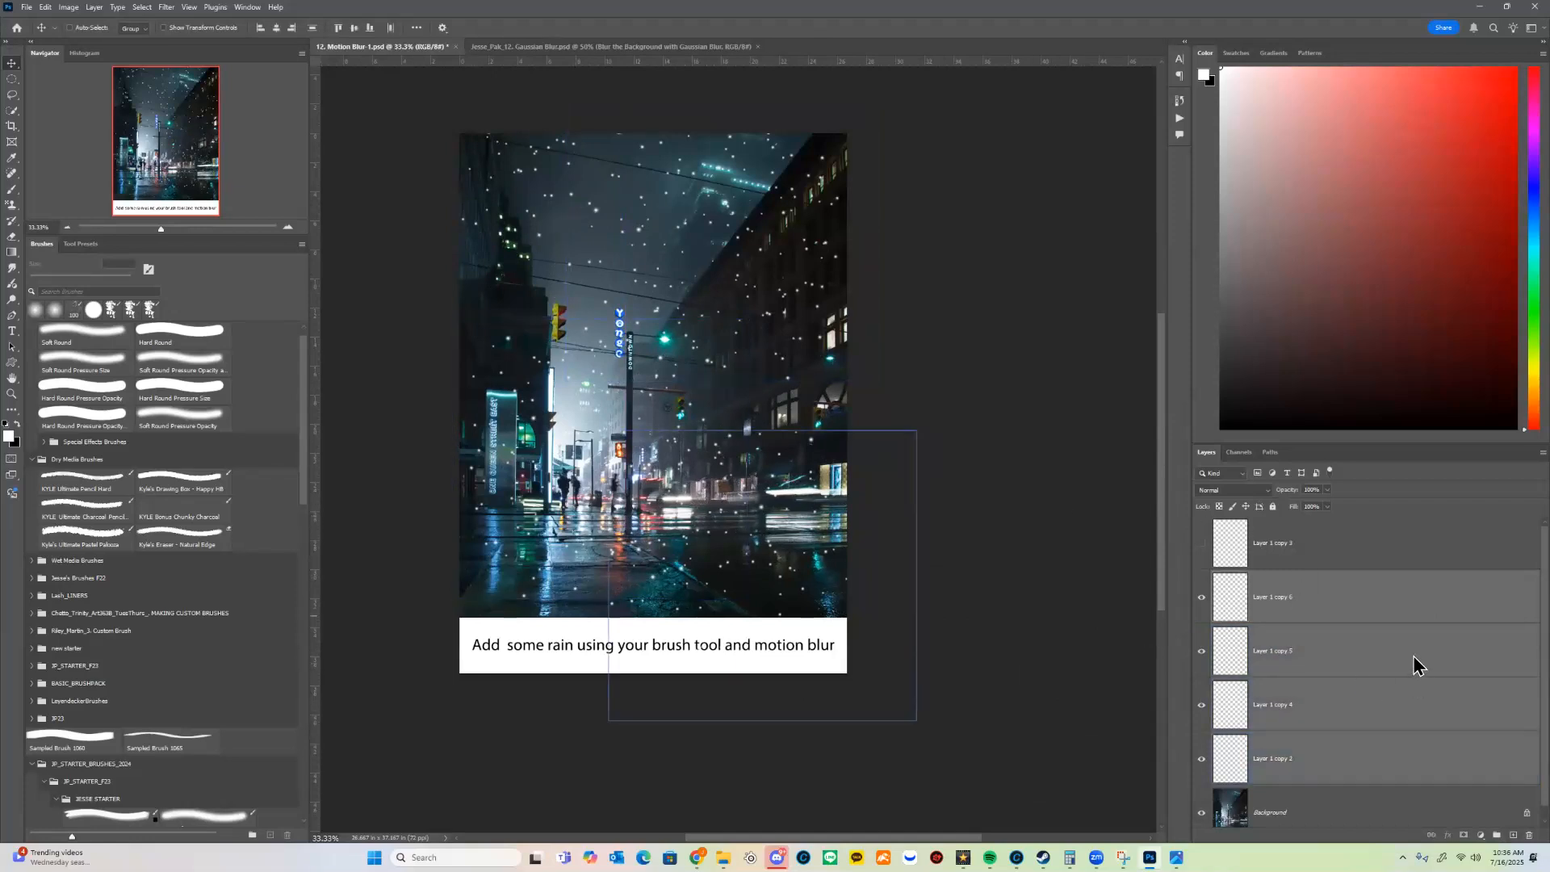
Step: Merge the four small-dot layers into one and make the hidden top dot layer visible again
right_click(1414, 654)
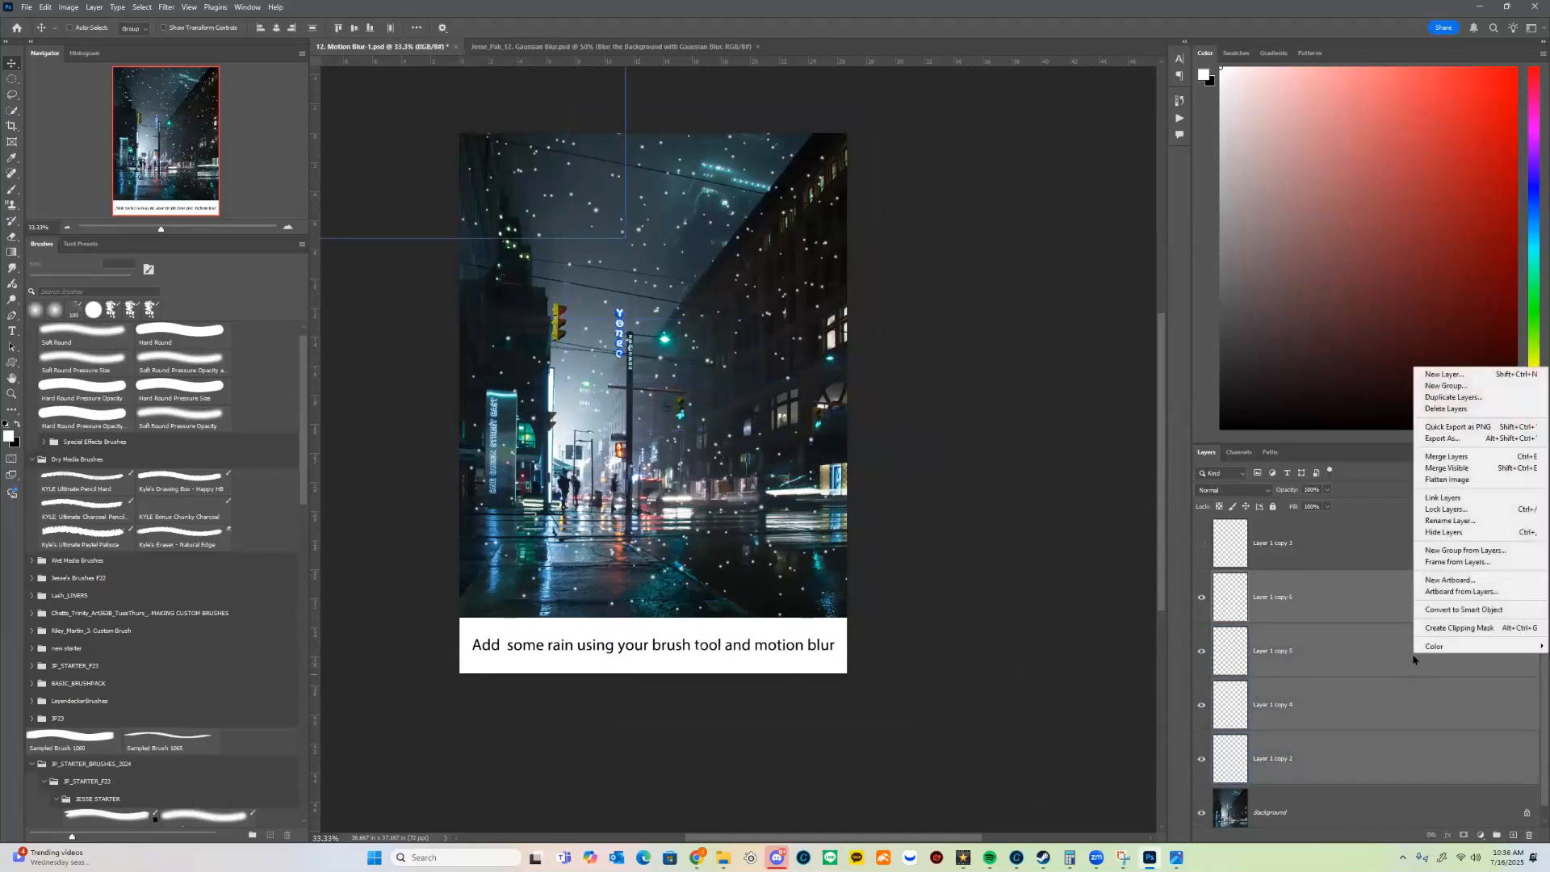
click(1498, 457)
click(1202, 552)
click(1201, 552)
click(1202, 552)
click(1202, 552)
click(1202, 552)
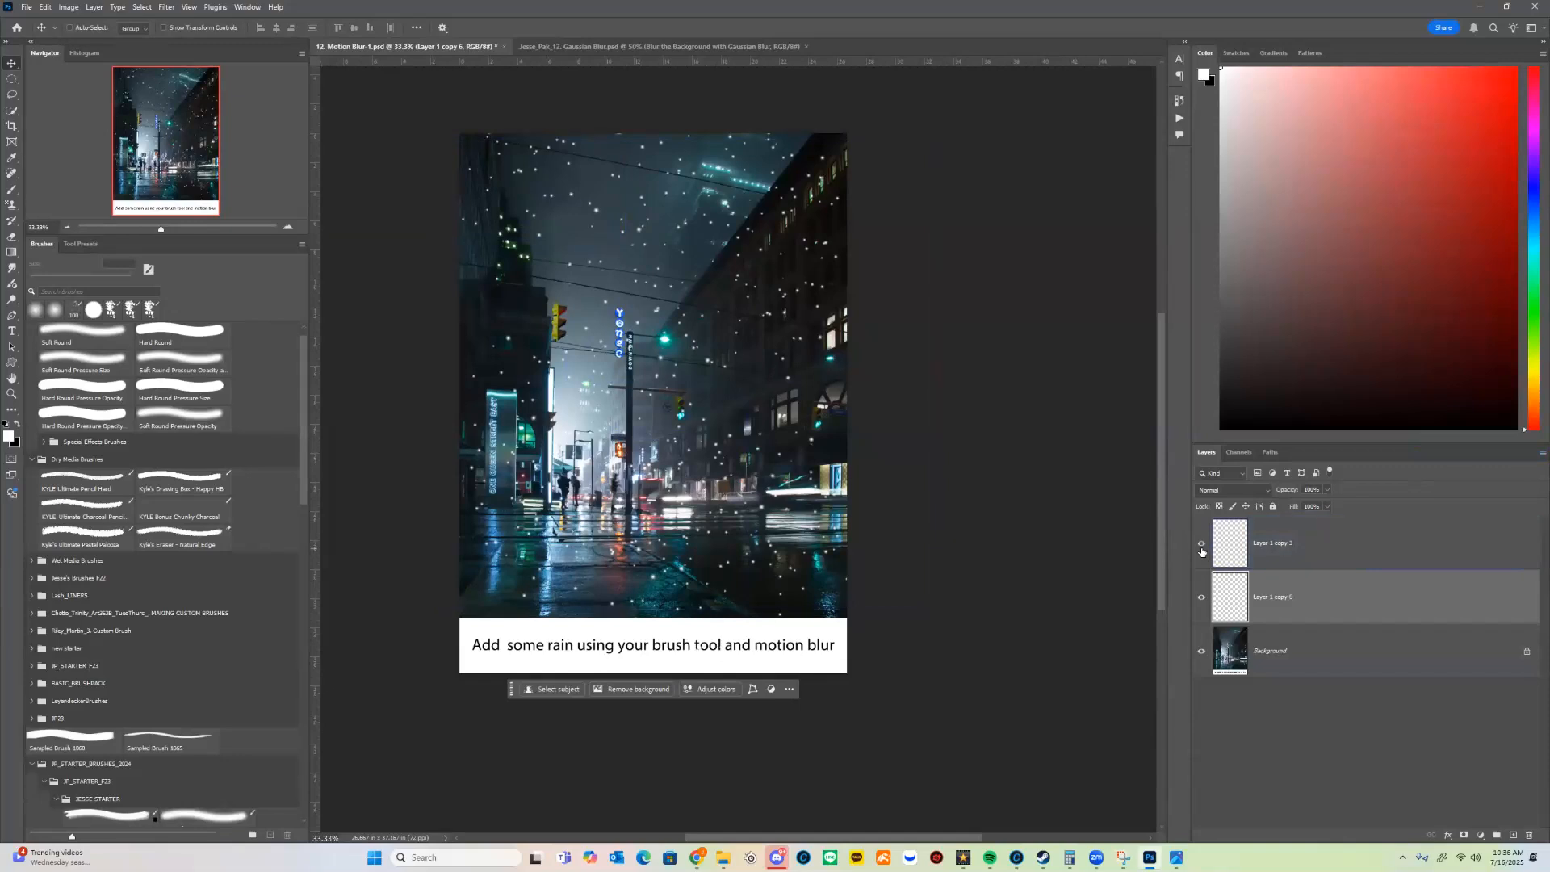
Step: Rename the large-dot layer as Foreground and the small-dot layer as bg
double_click(1290, 550)
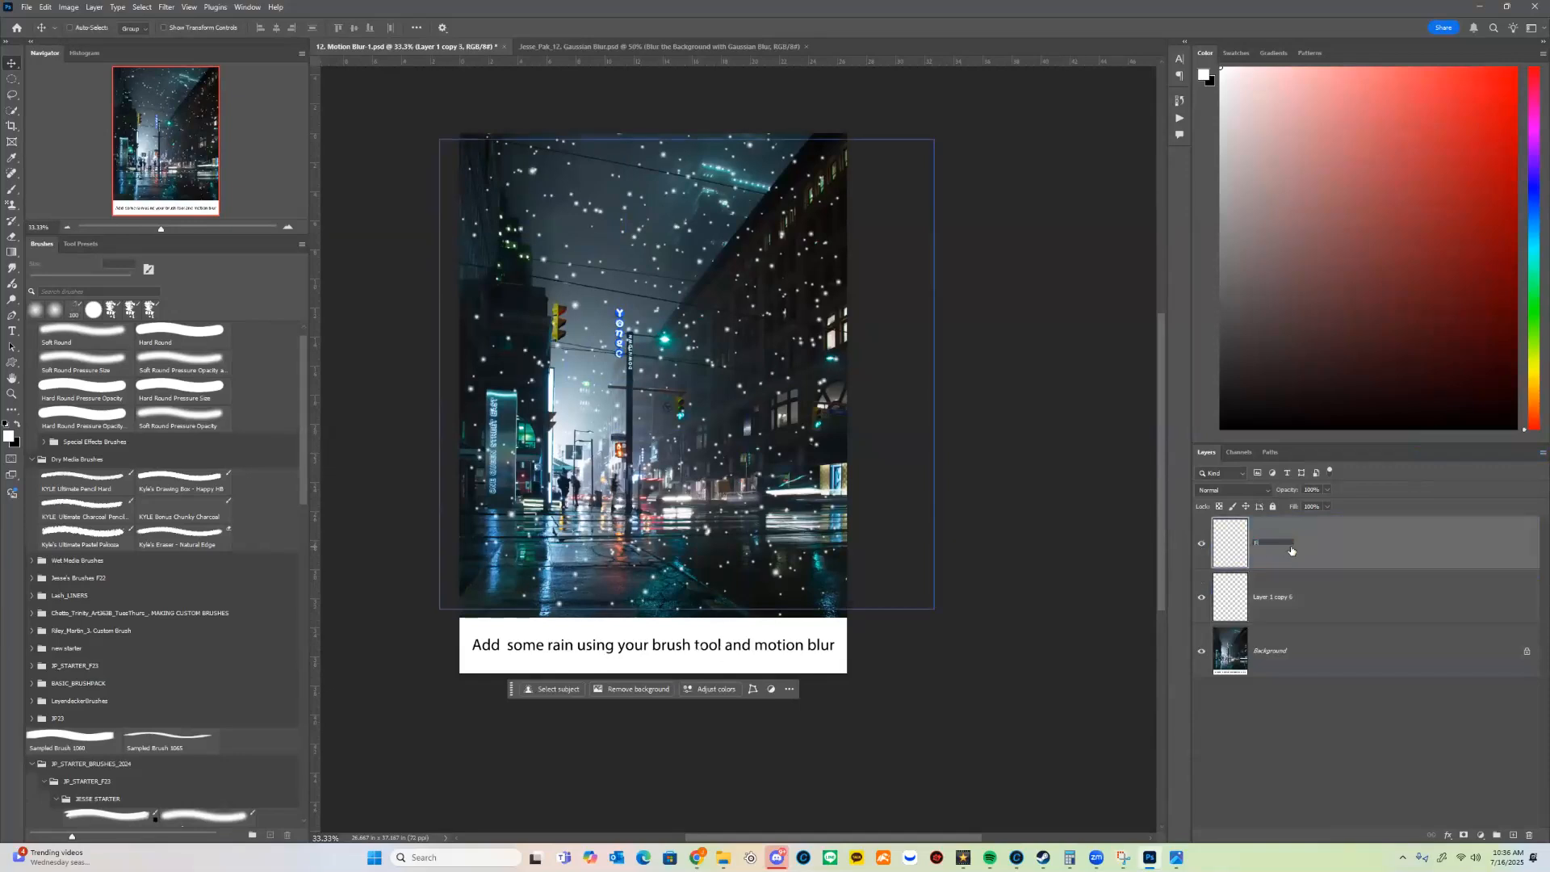
text(Foreground)
key(Return)
double_click(1271, 599)
text(bg)
key(Return)
key(alt+bracketright)
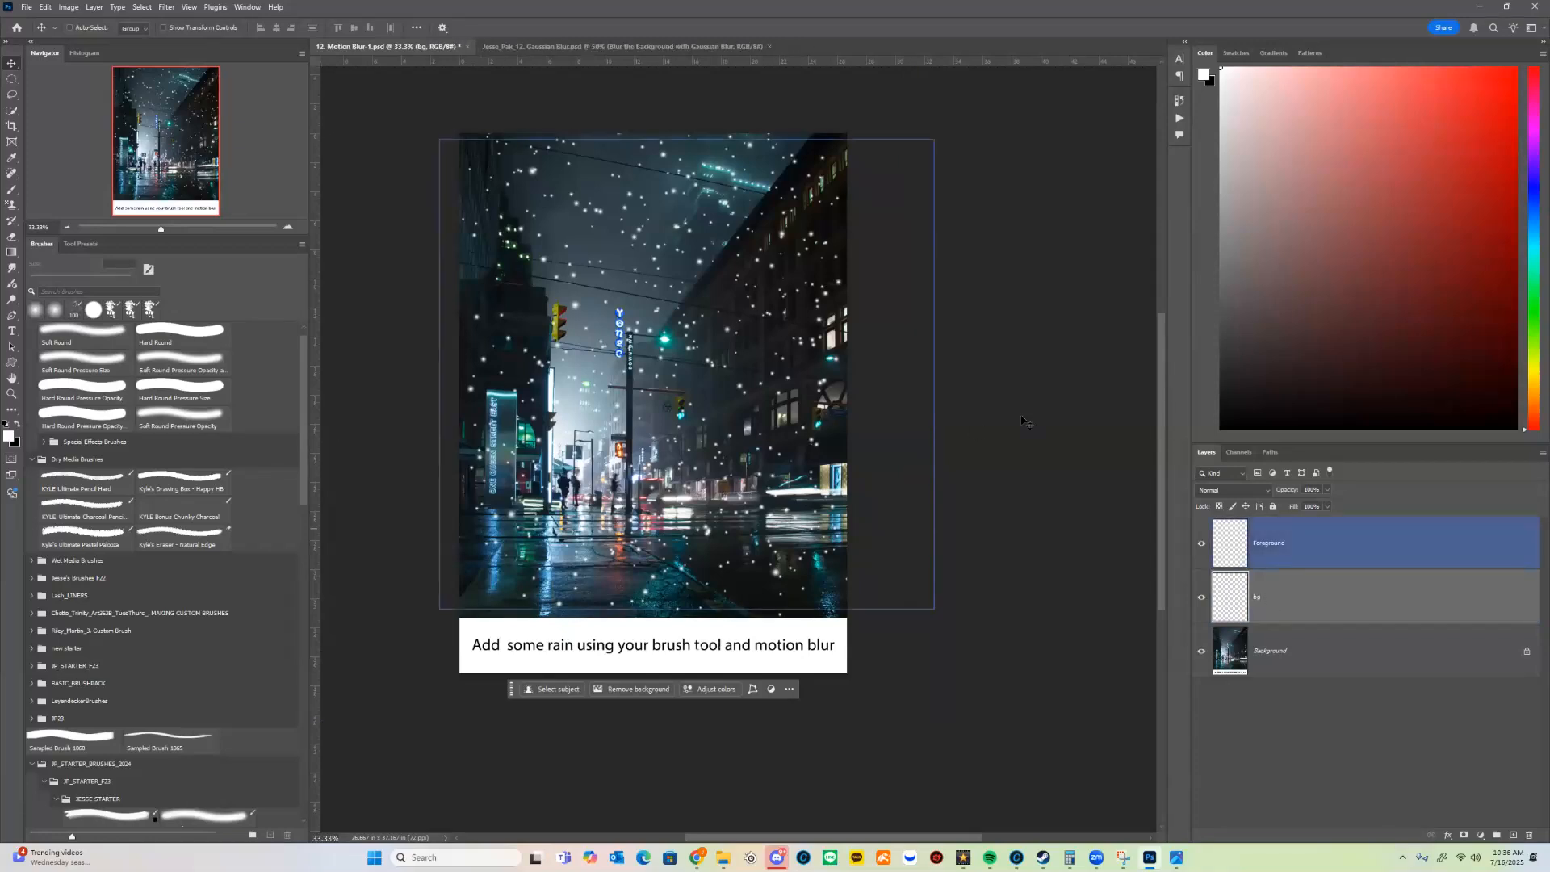
Step: Apply Motion Blur to the Foreground layer with a distance of 180 pixels and a steep diagonal angle
click(1337, 561)
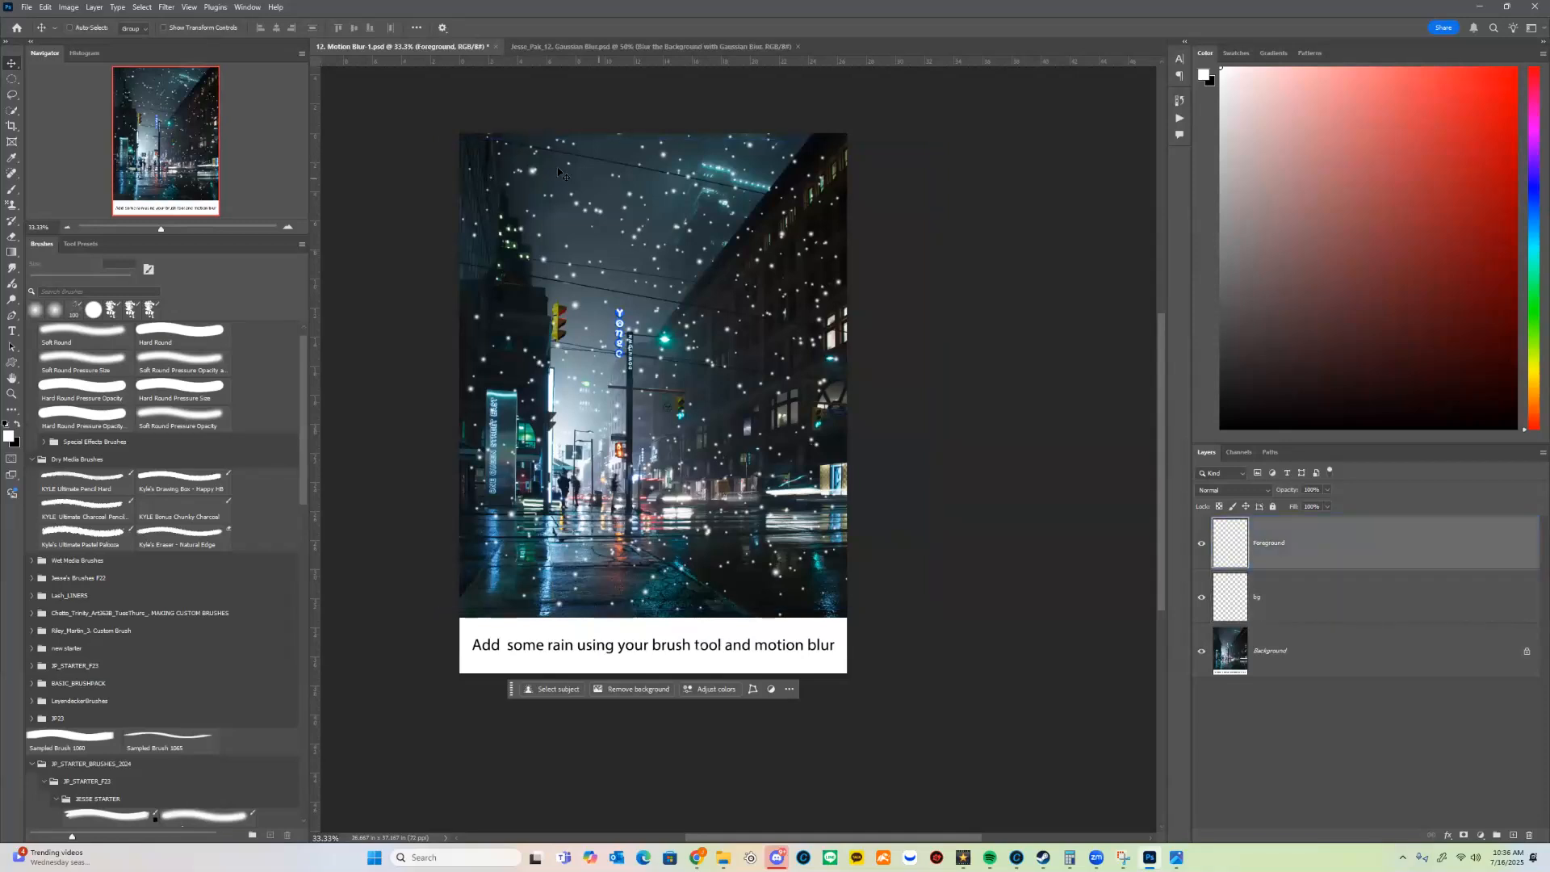
click(166, 8)
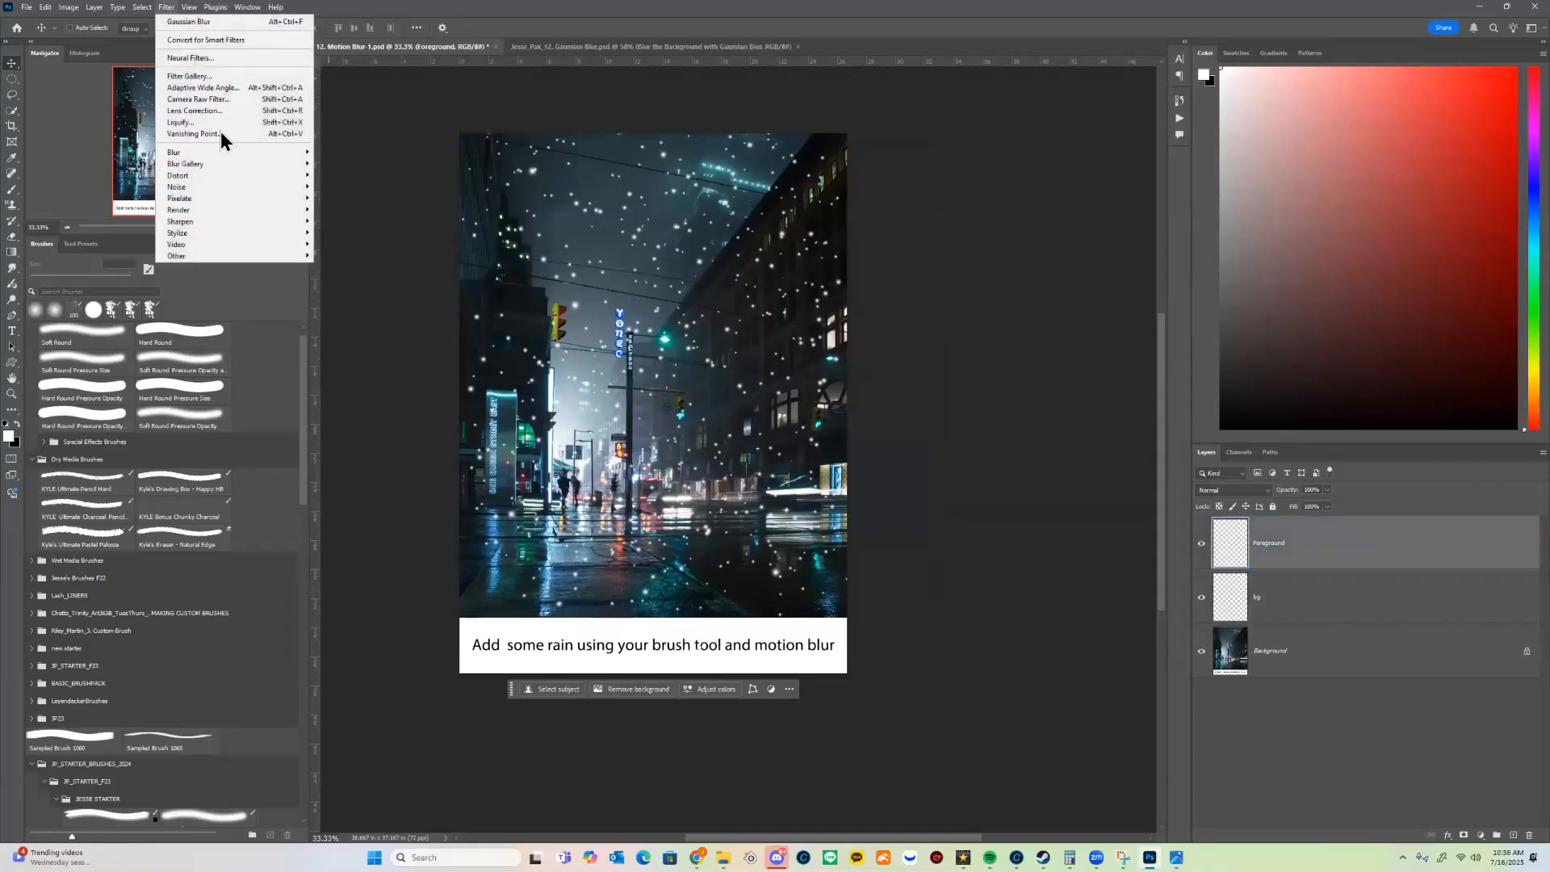
mouse_move(240, 157)
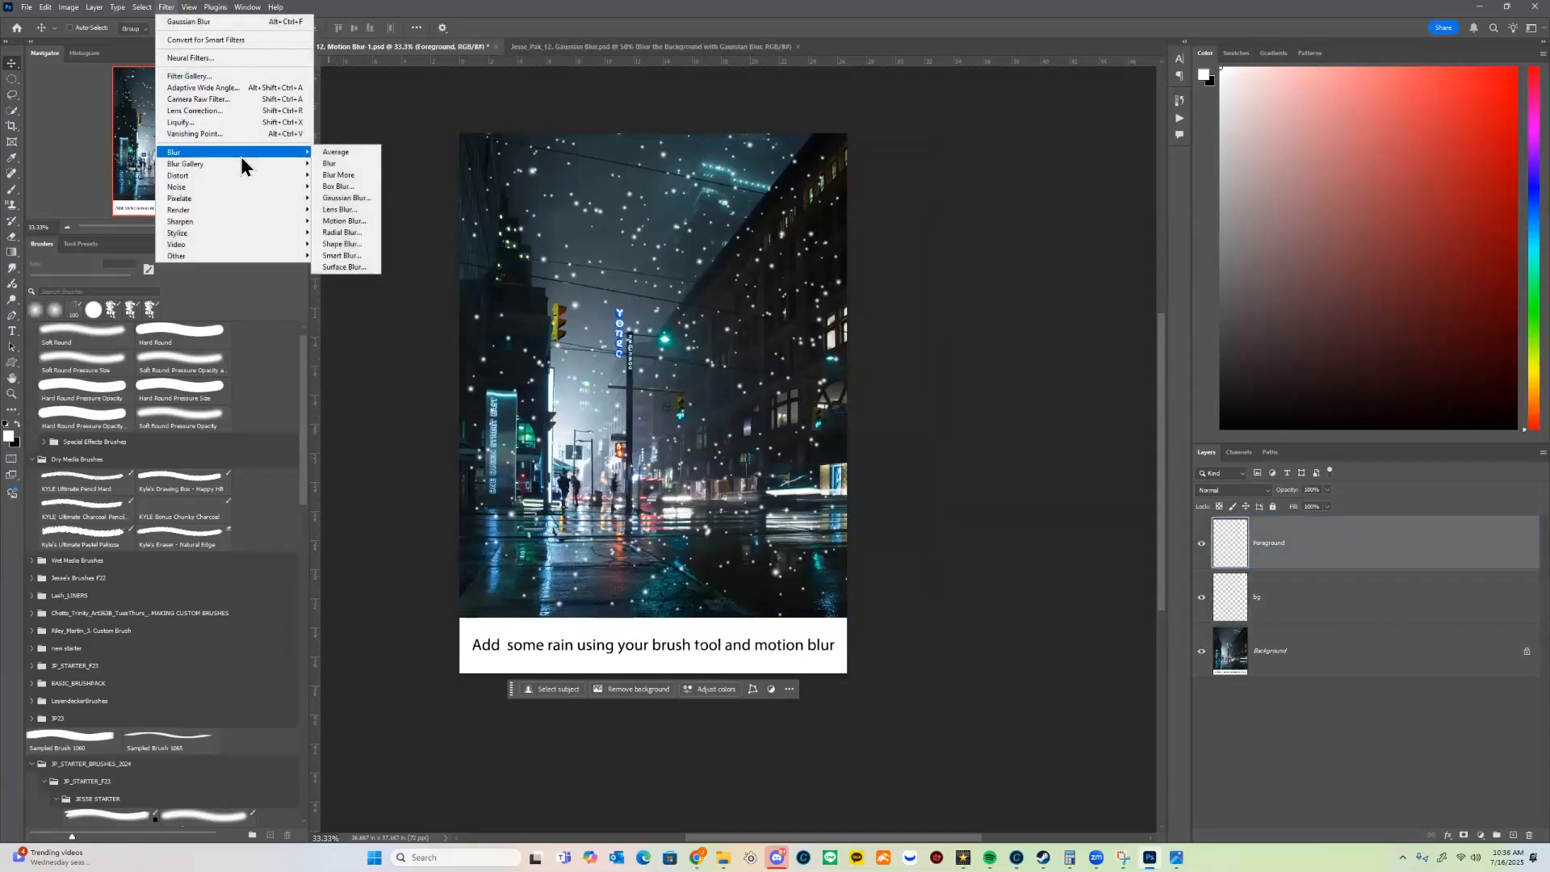
click(357, 222)
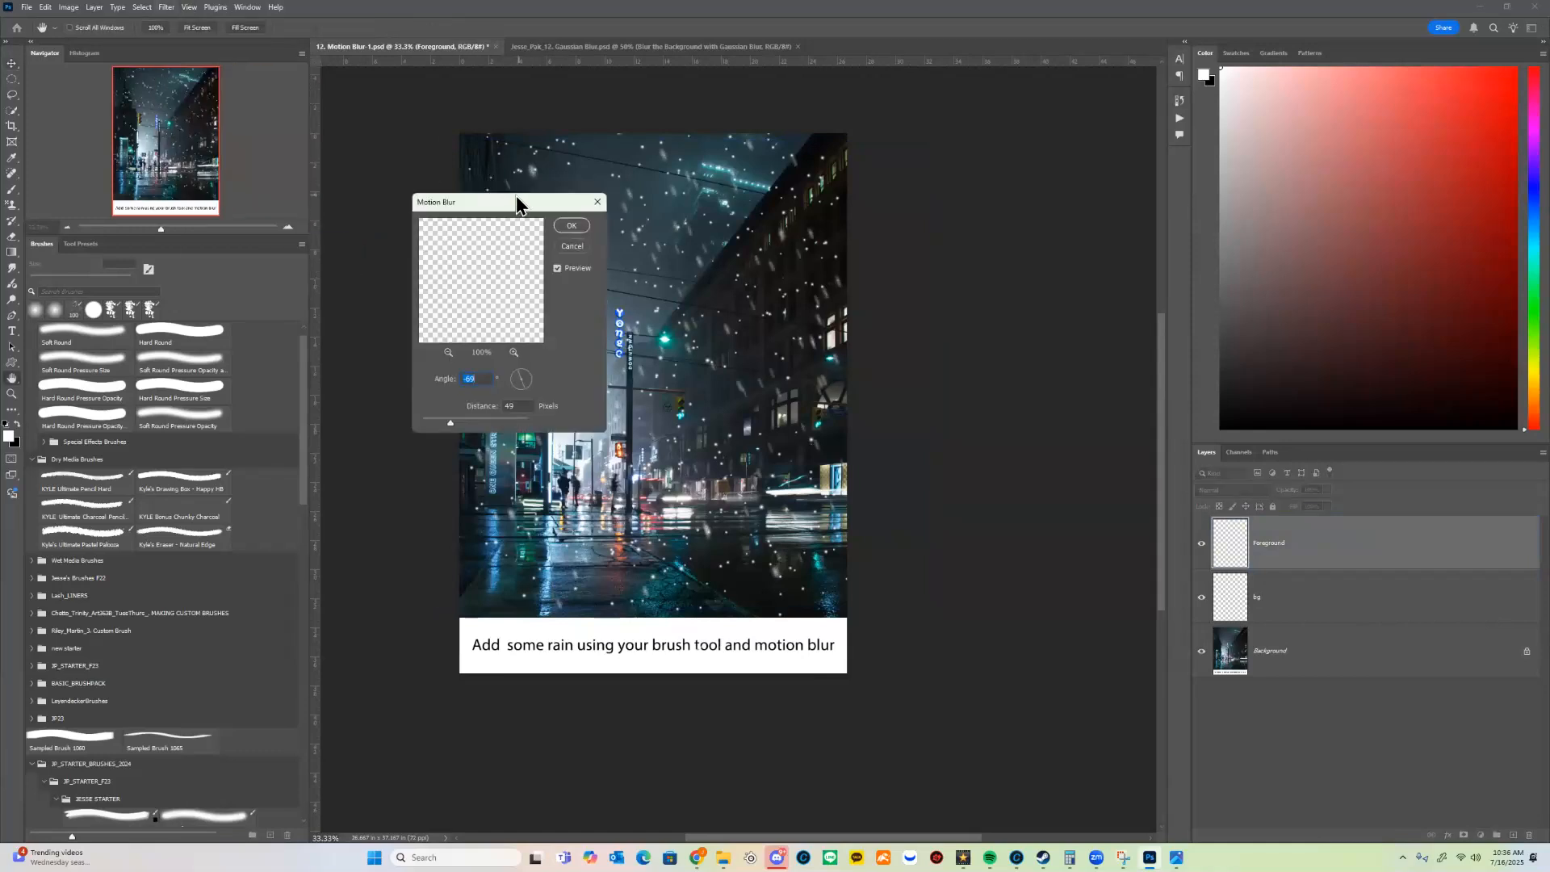
drag(516, 195, 1097, 179)
click(1051, 405)
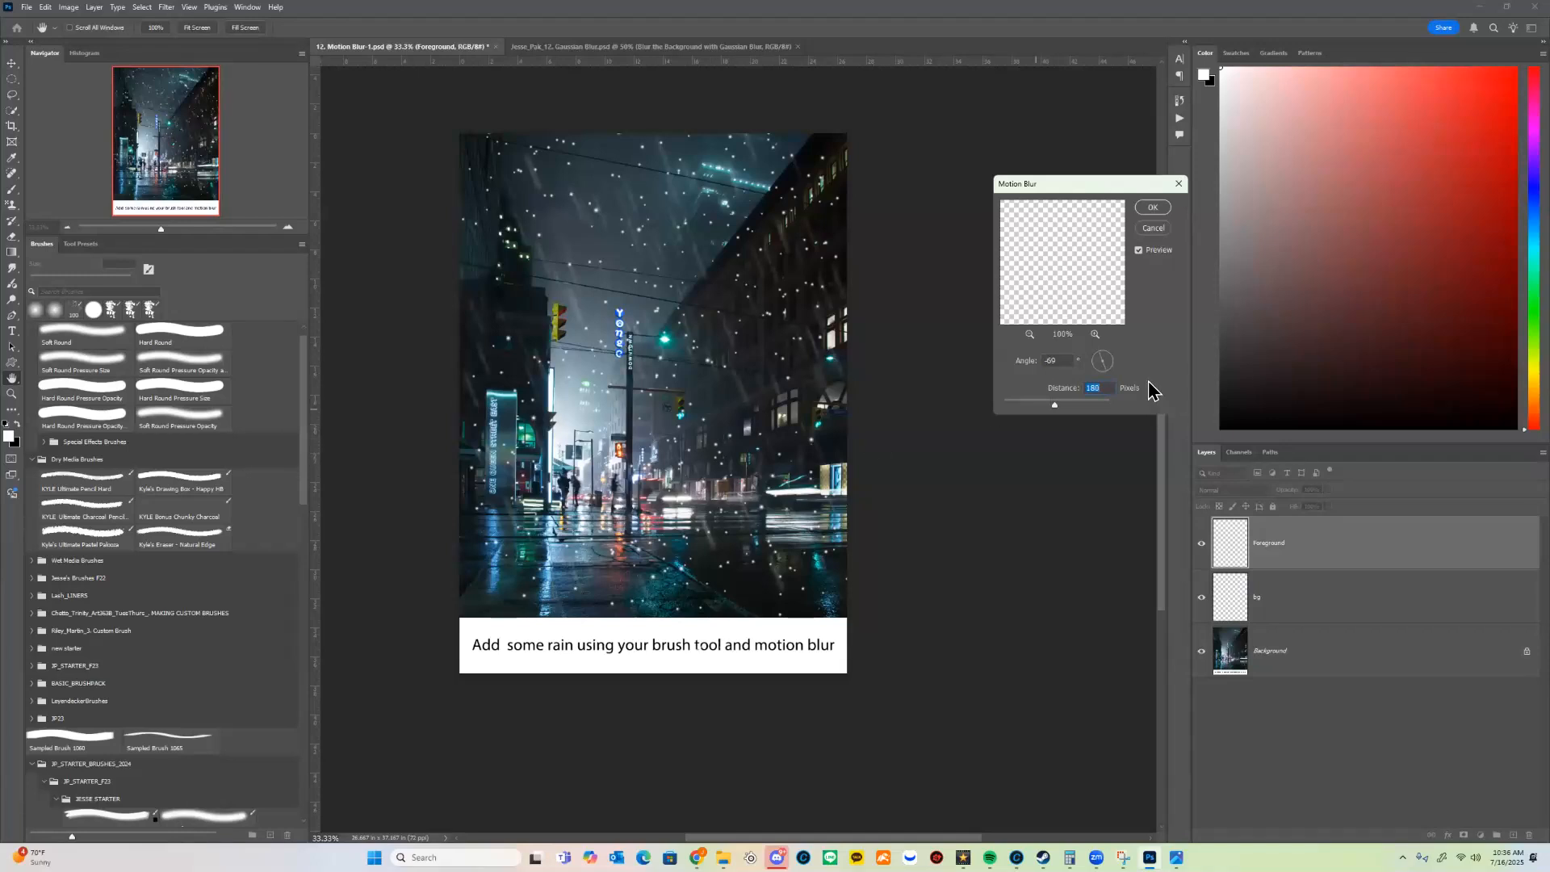
key(shift+Tab)
click(1105, 375)
click(1154, 208)
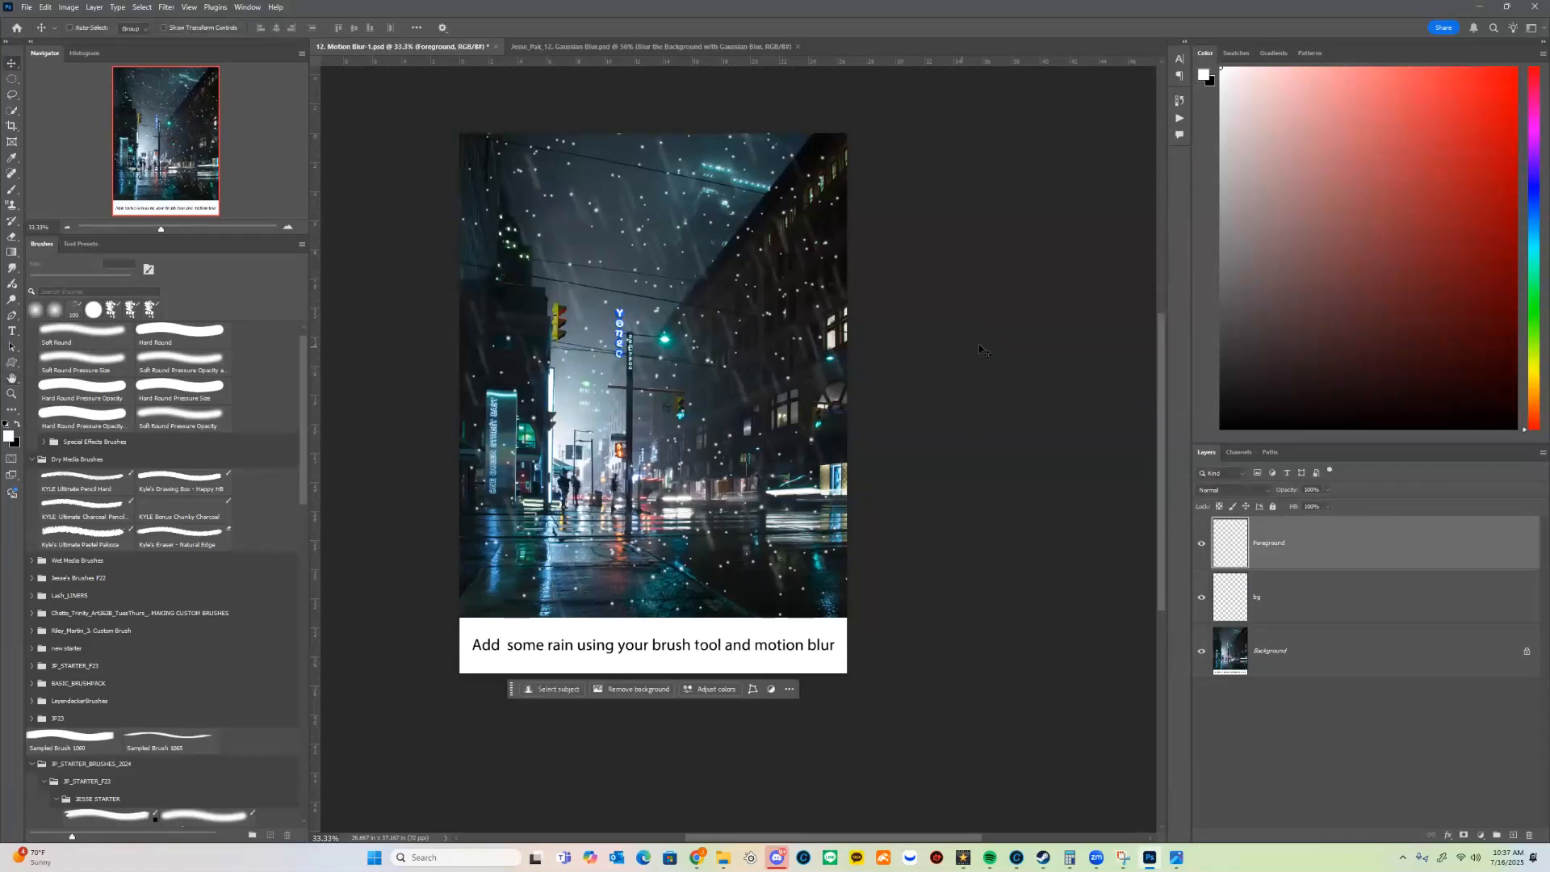
Step: Try a Motion Blur of 180 pixels at a steep diagonal angle on the bg layer
click(1359, 607)
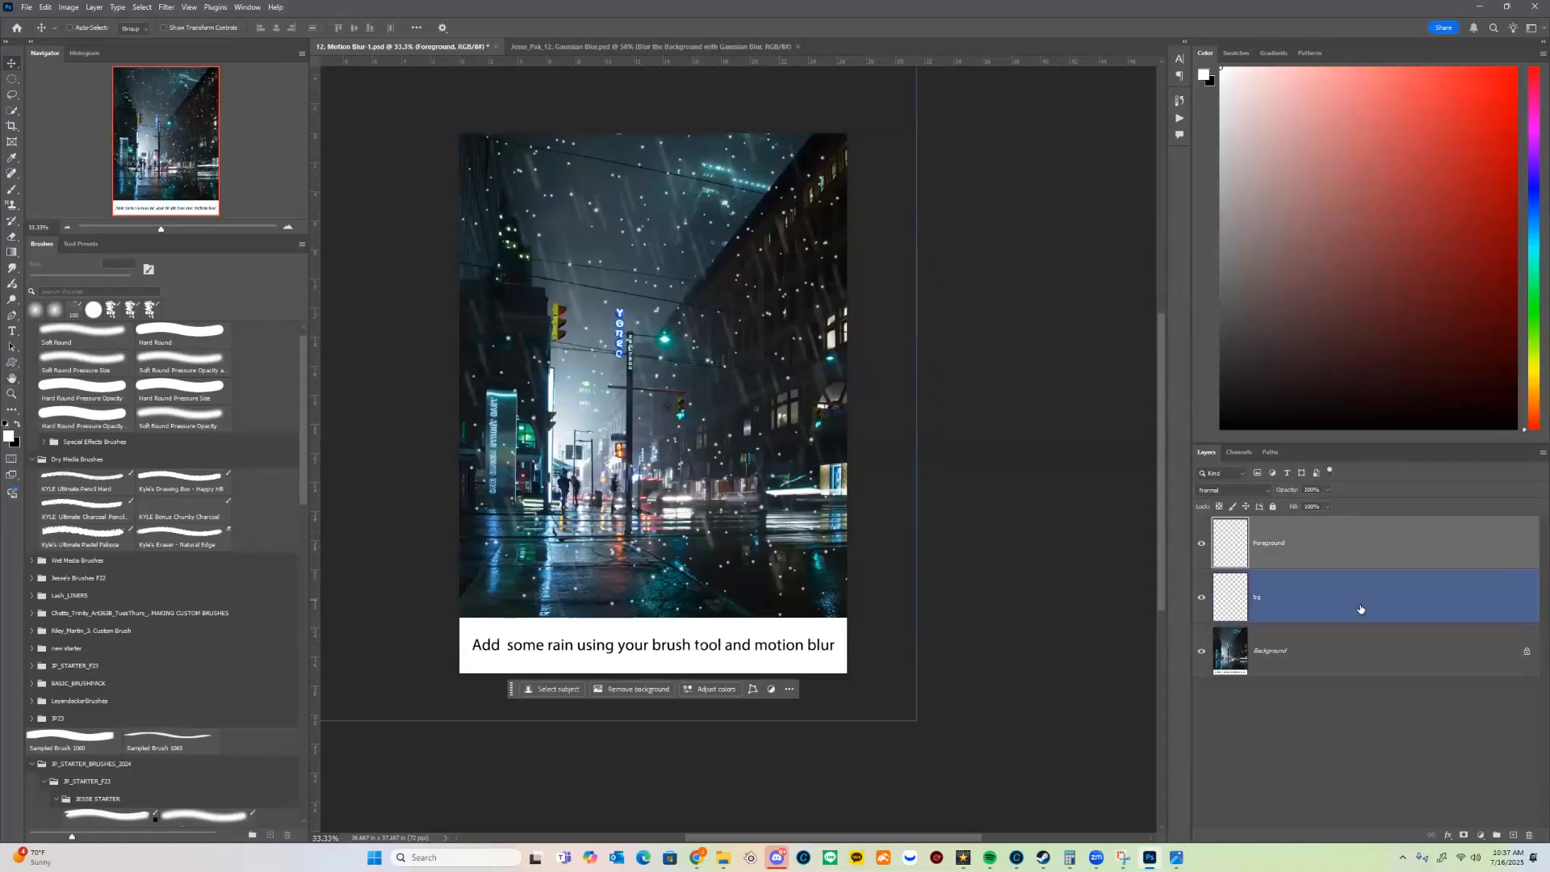
click(167, 7)
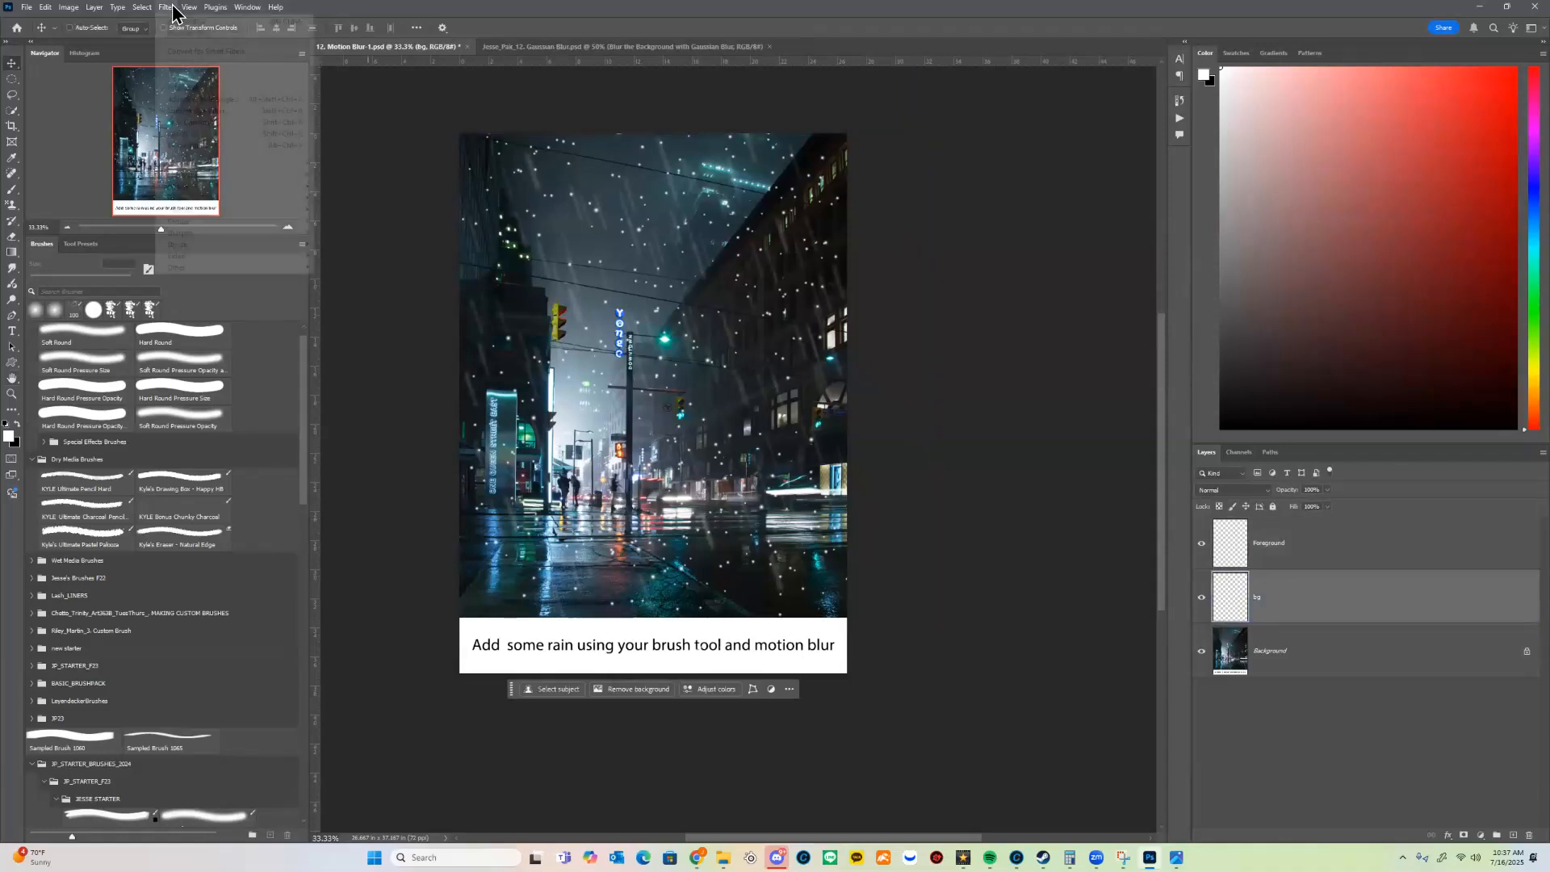
mouse_move(206, 164)
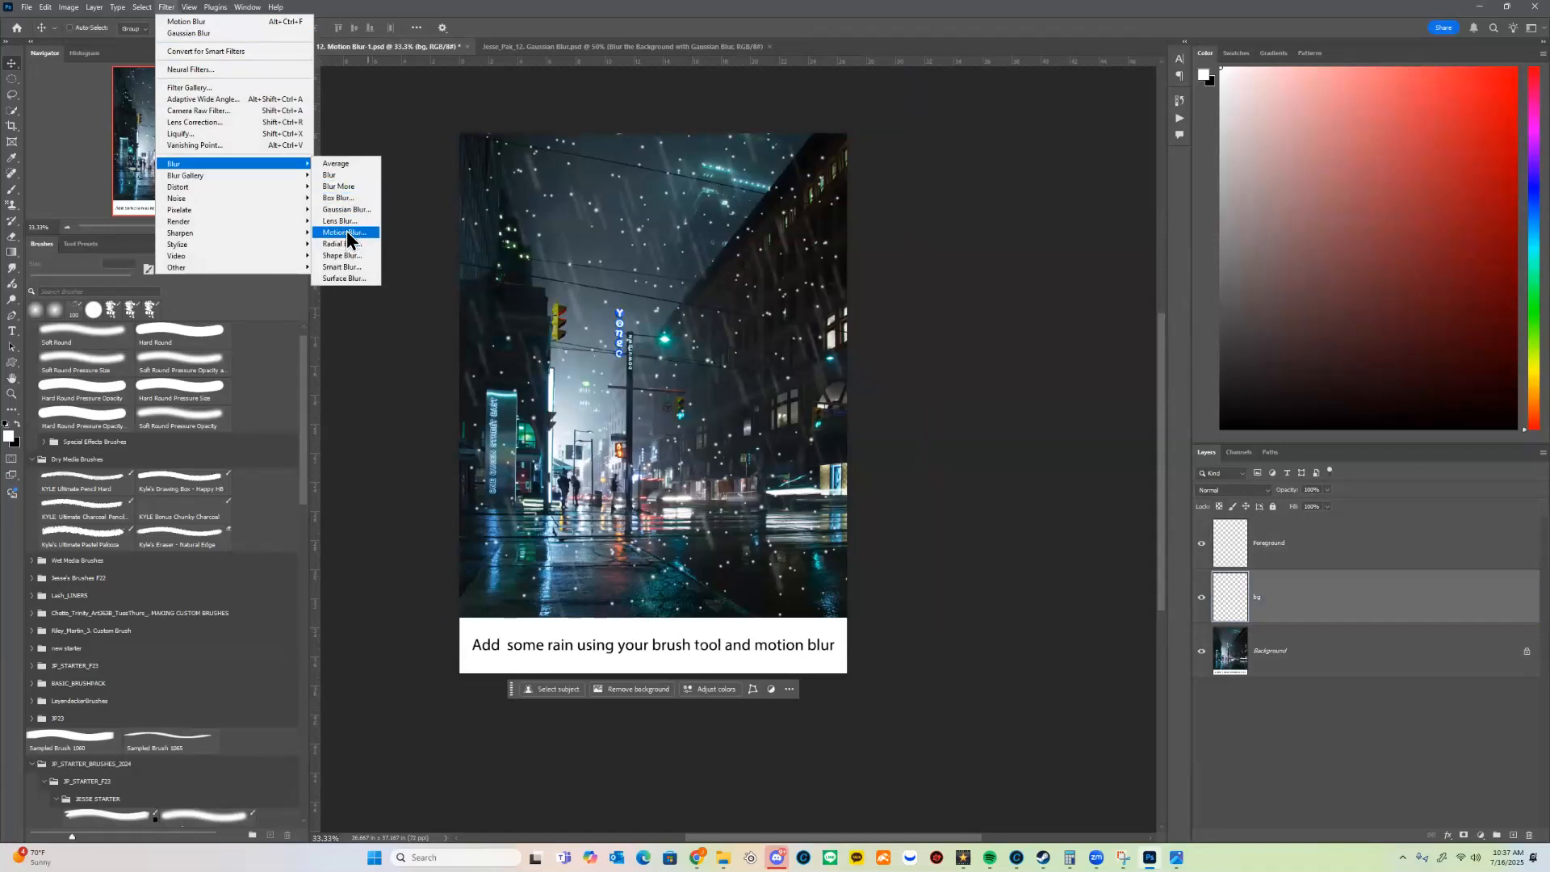
click(346, 232)
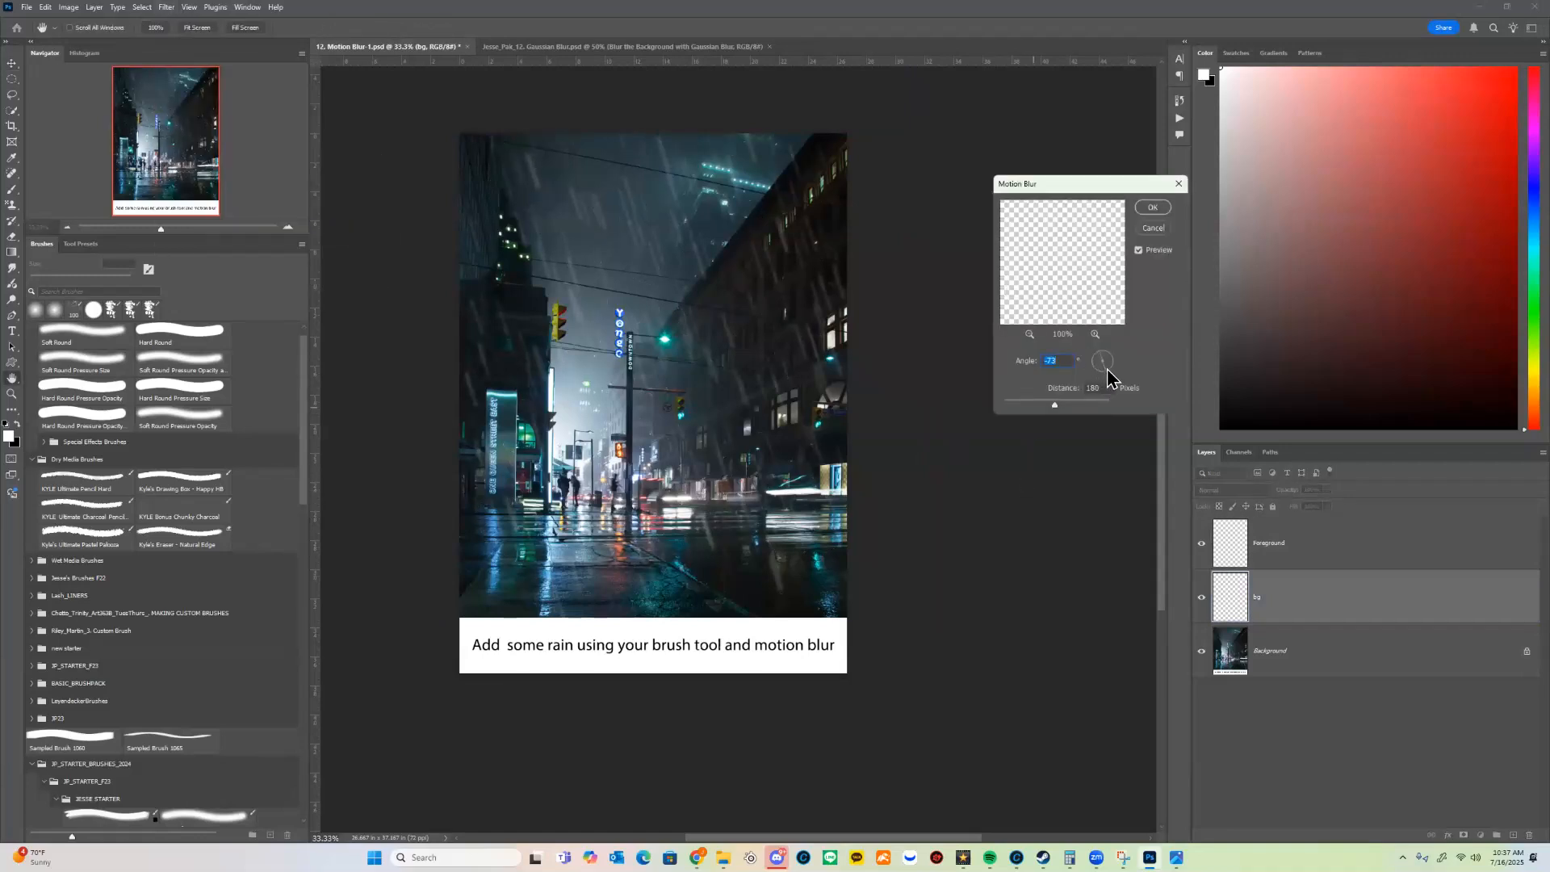
click(1109, 370)
click(1106, 369)
click(1153, 207)
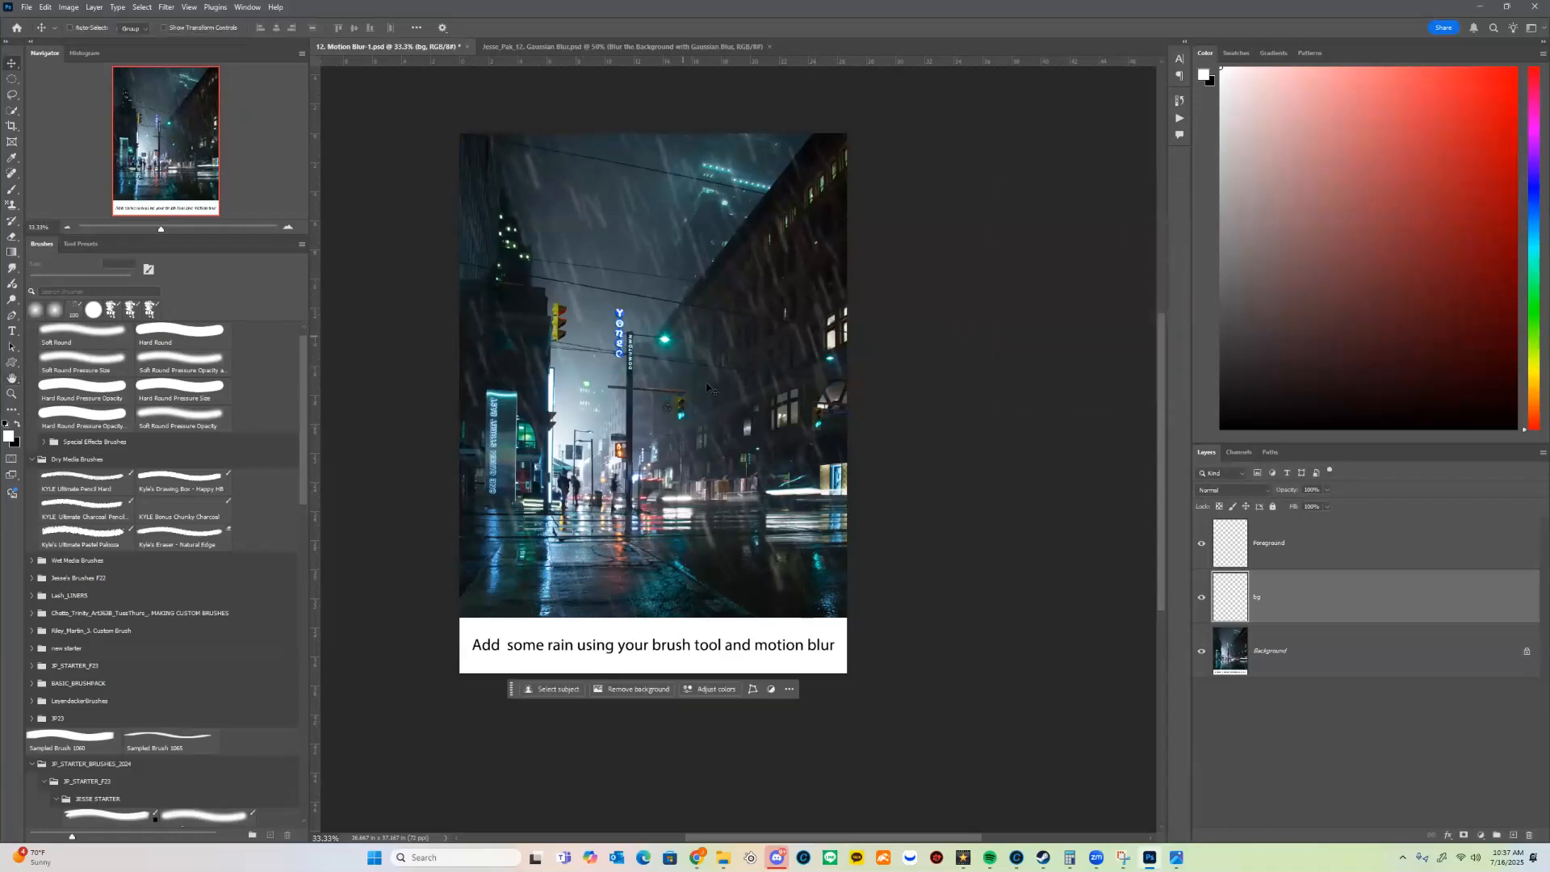
click(166, 7)
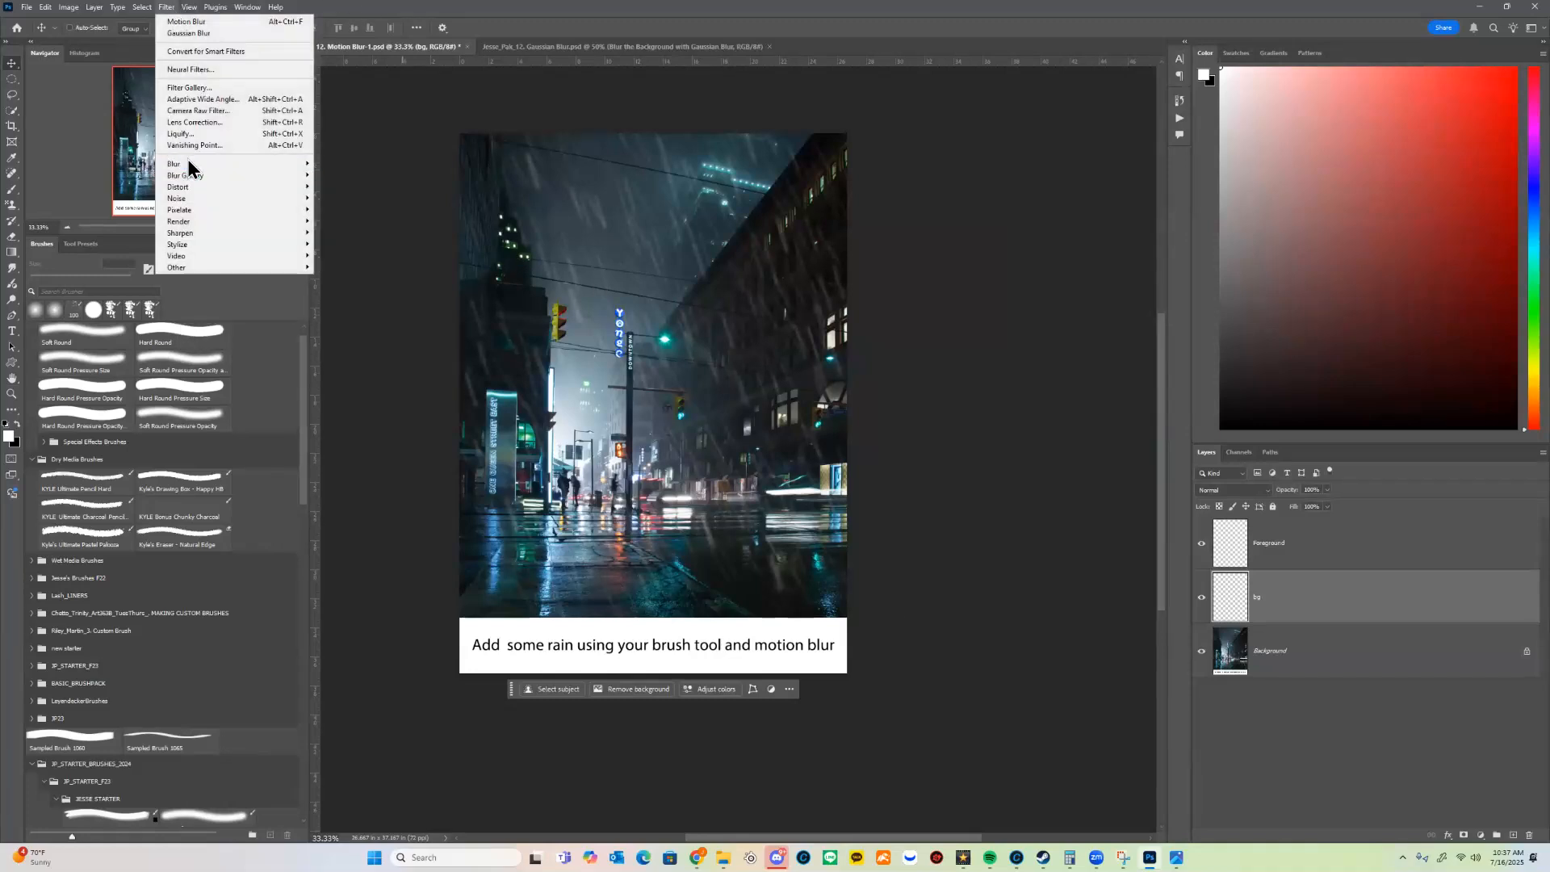
click(742, 243)
Step: Apply Motion Blur to the bg layer with an angle of -62° and a distance of 295 pixels
click(166, 8)
mouse_move(234, 163)
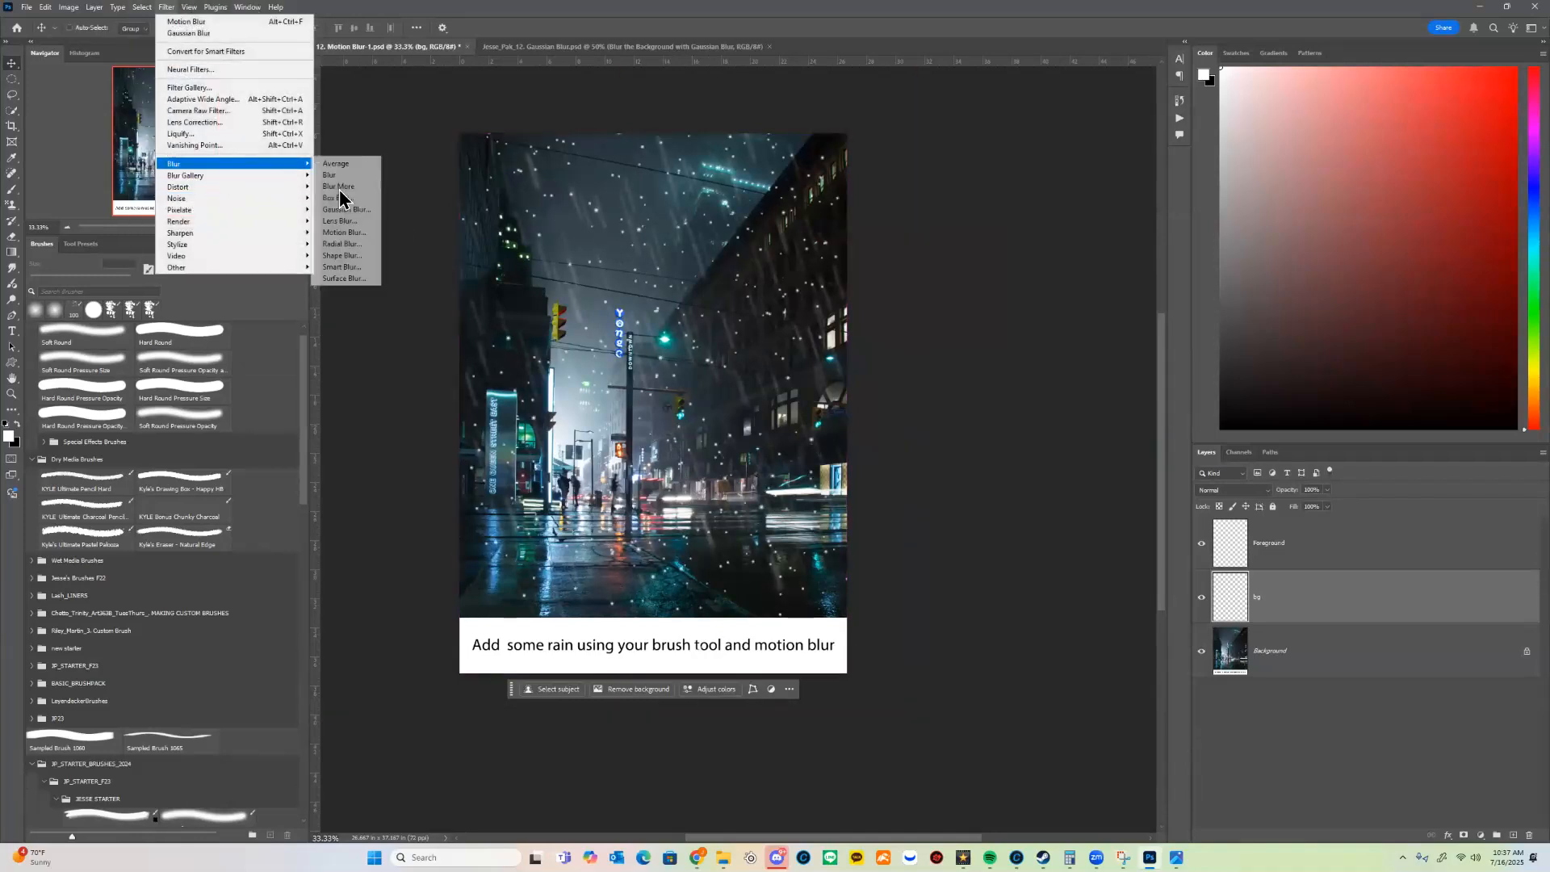
click(355, 233)
click(1050, 406)
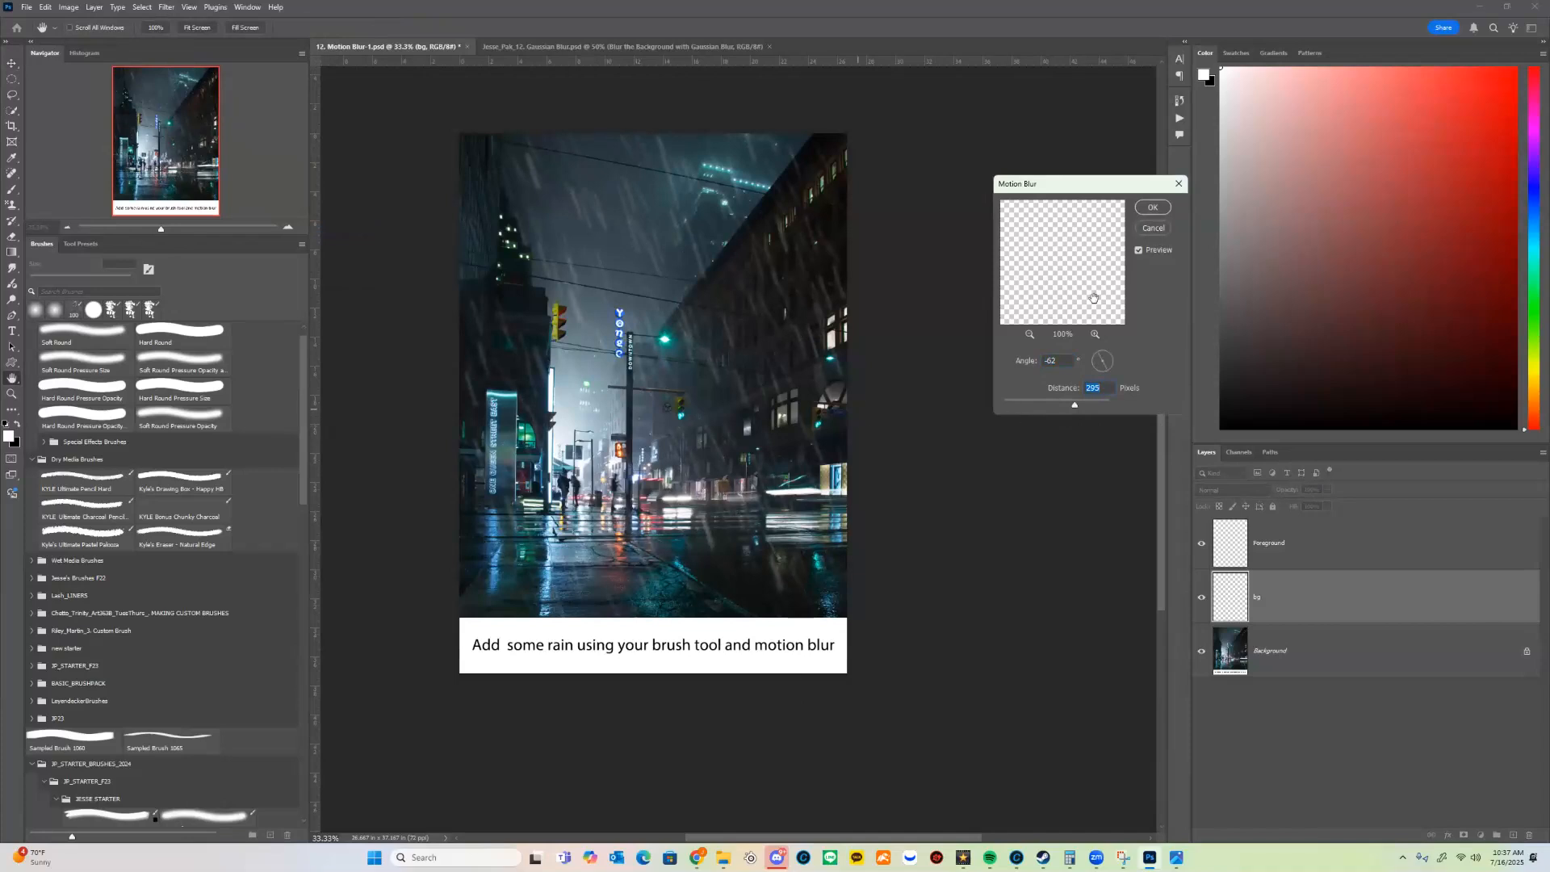
click(1152, 207)
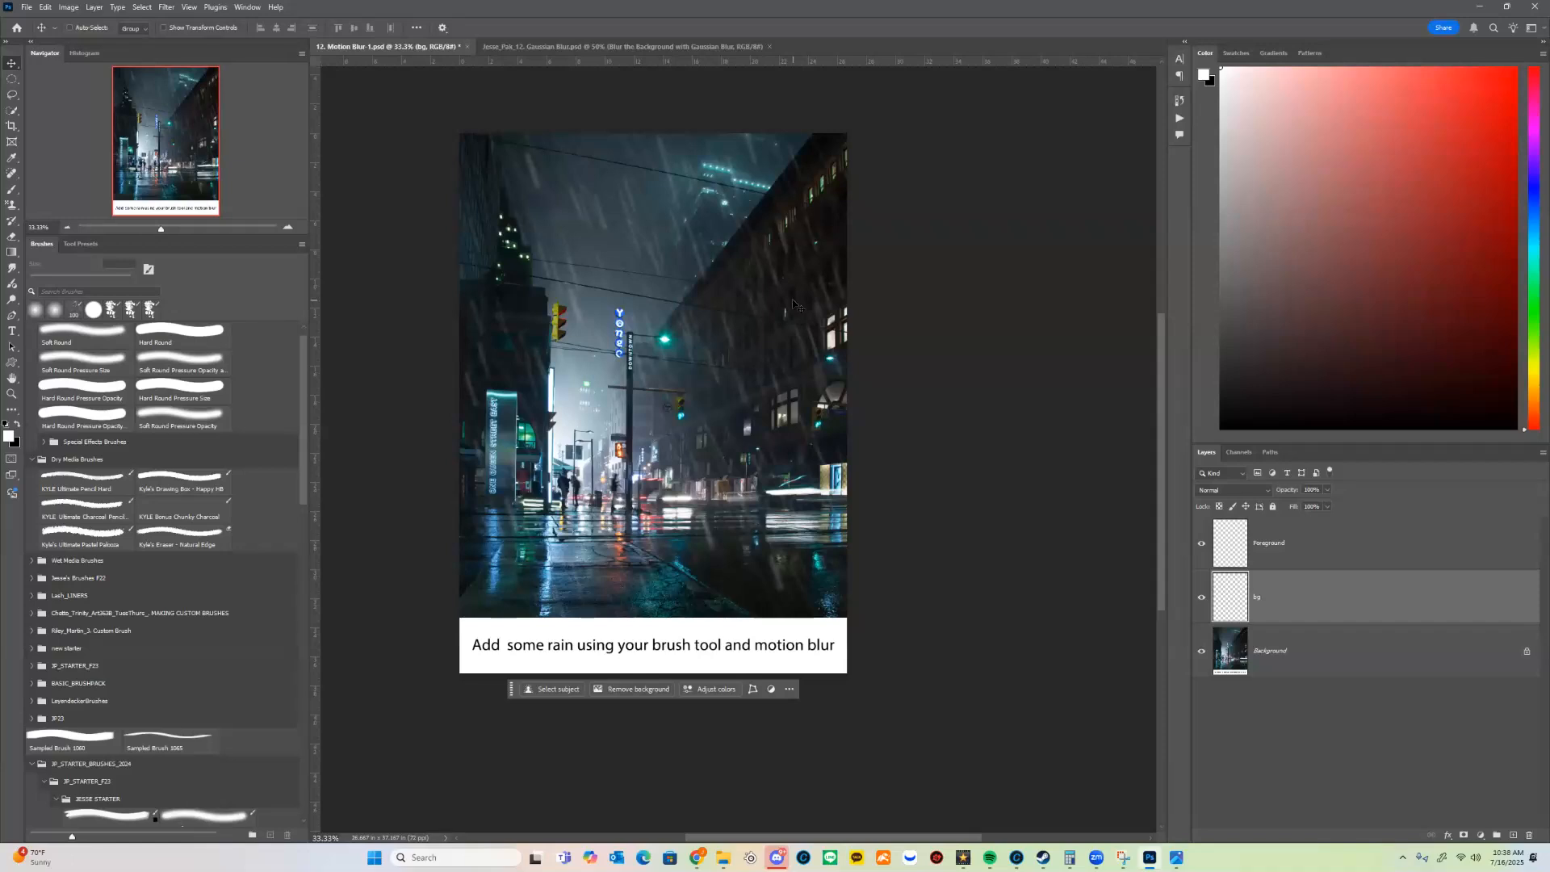
Step: Save the document as a new Photoshop file, prefixing the name 12. Motion Blur-1 with the student's full name and an underscore
click(69, 27)
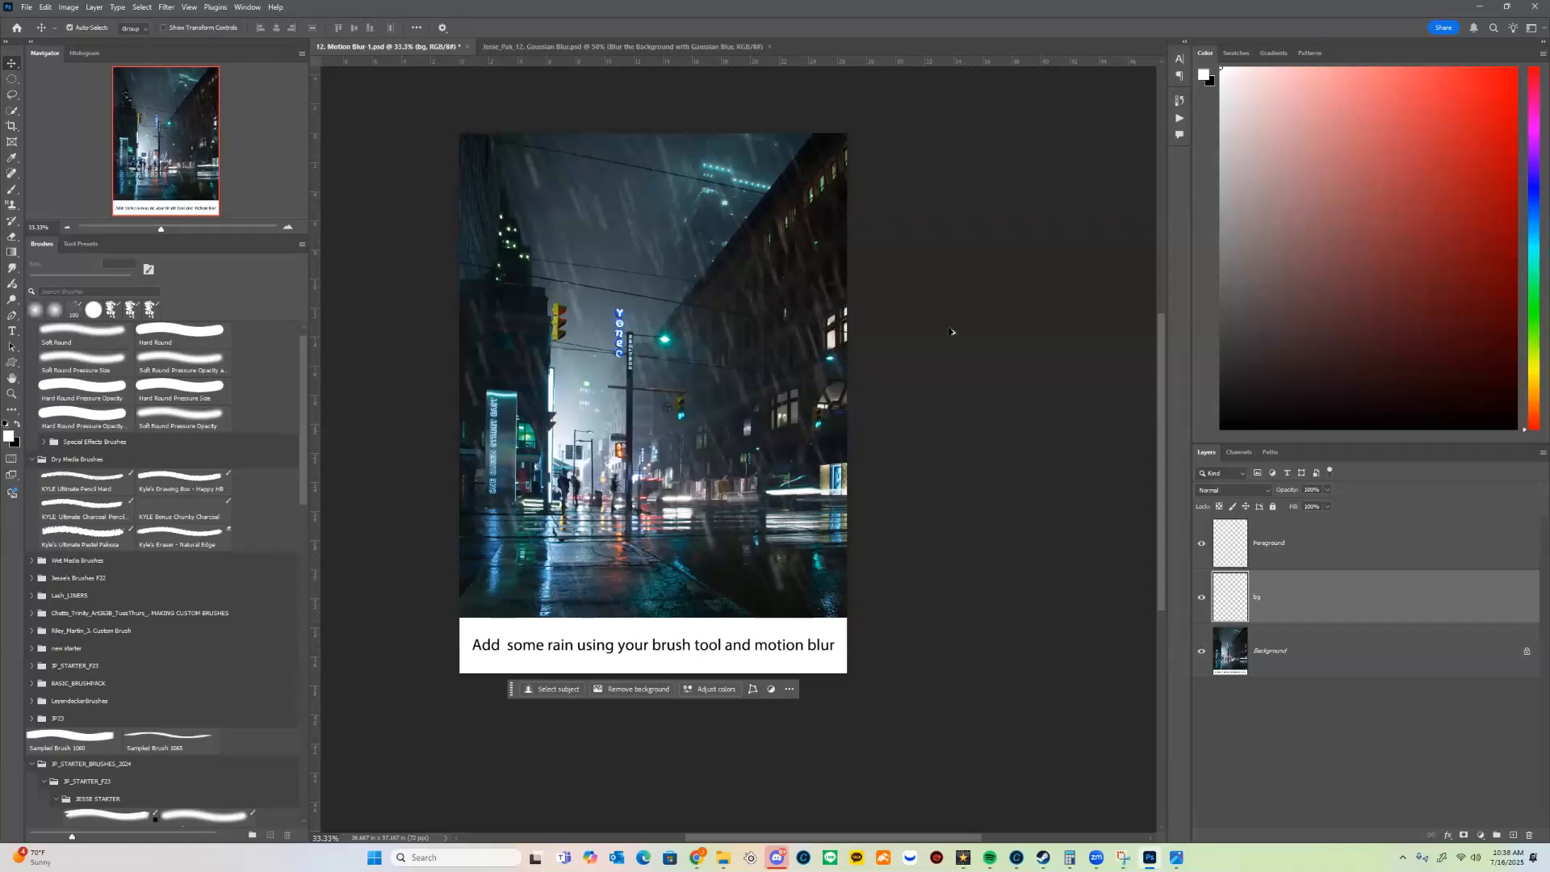
click(25, 7)
click(104, 154)
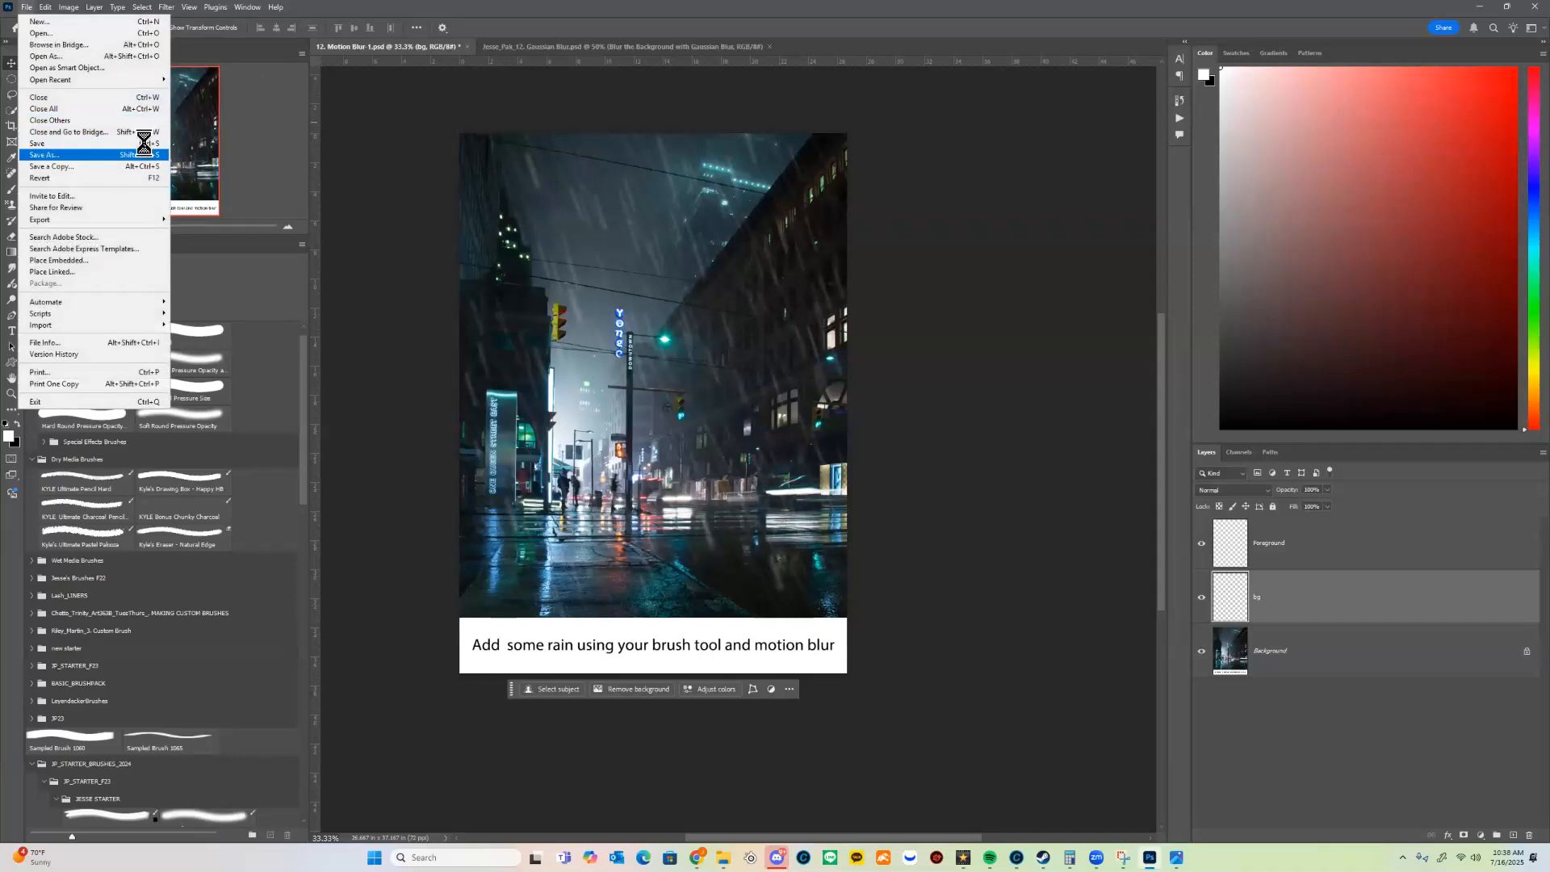
key(Home)
key(Return)
key(Return)
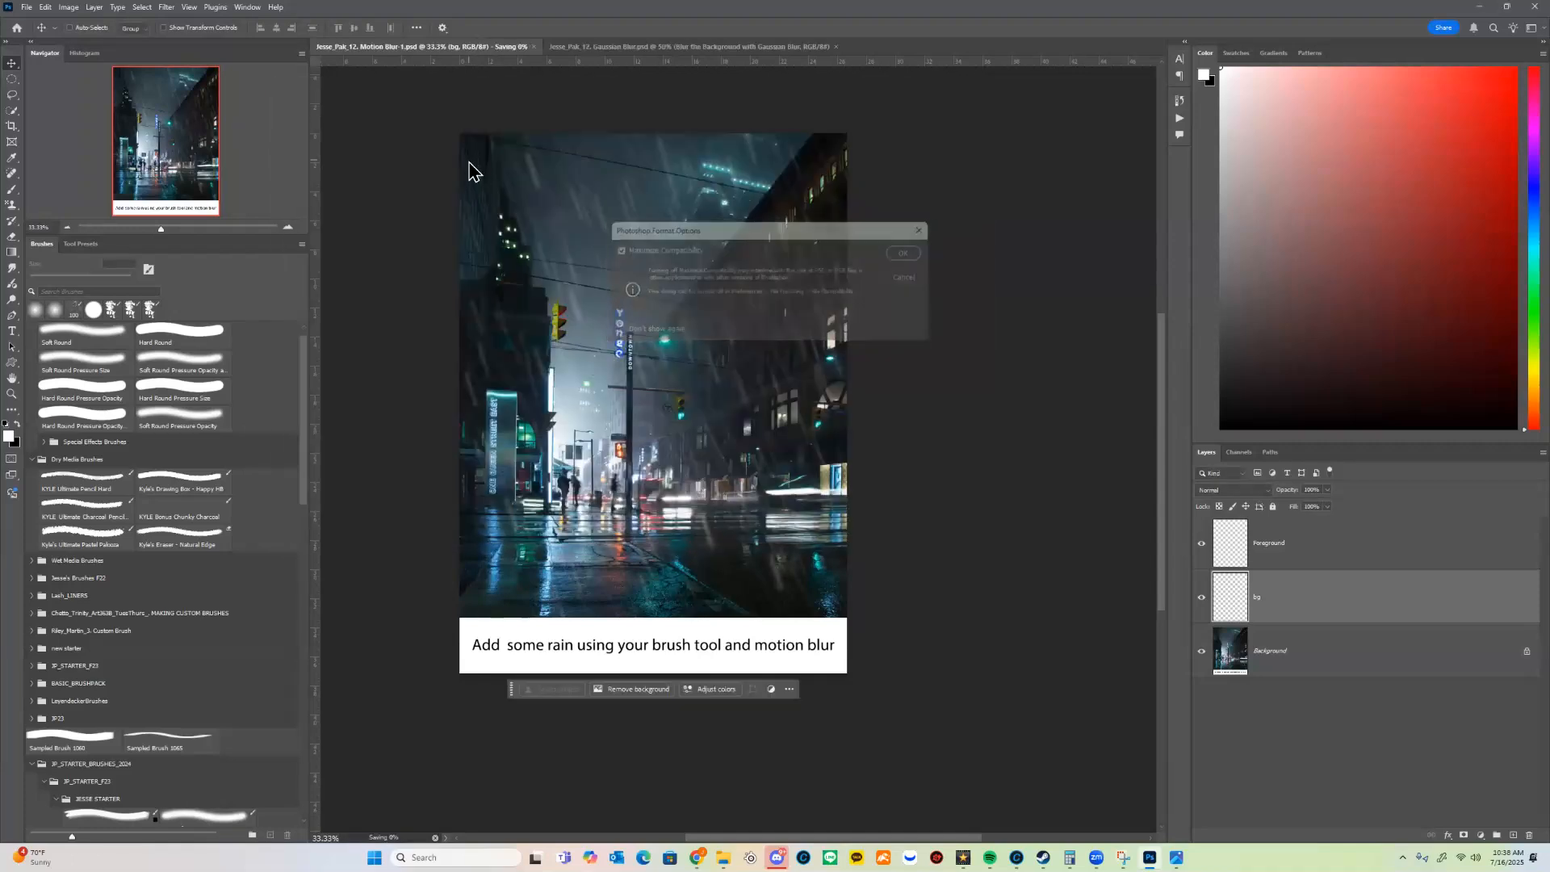
Step: Save a JPEG copy of the rain image in the Downloads folder at Maximum quality (12), Baseline Standard
click(27, 7)
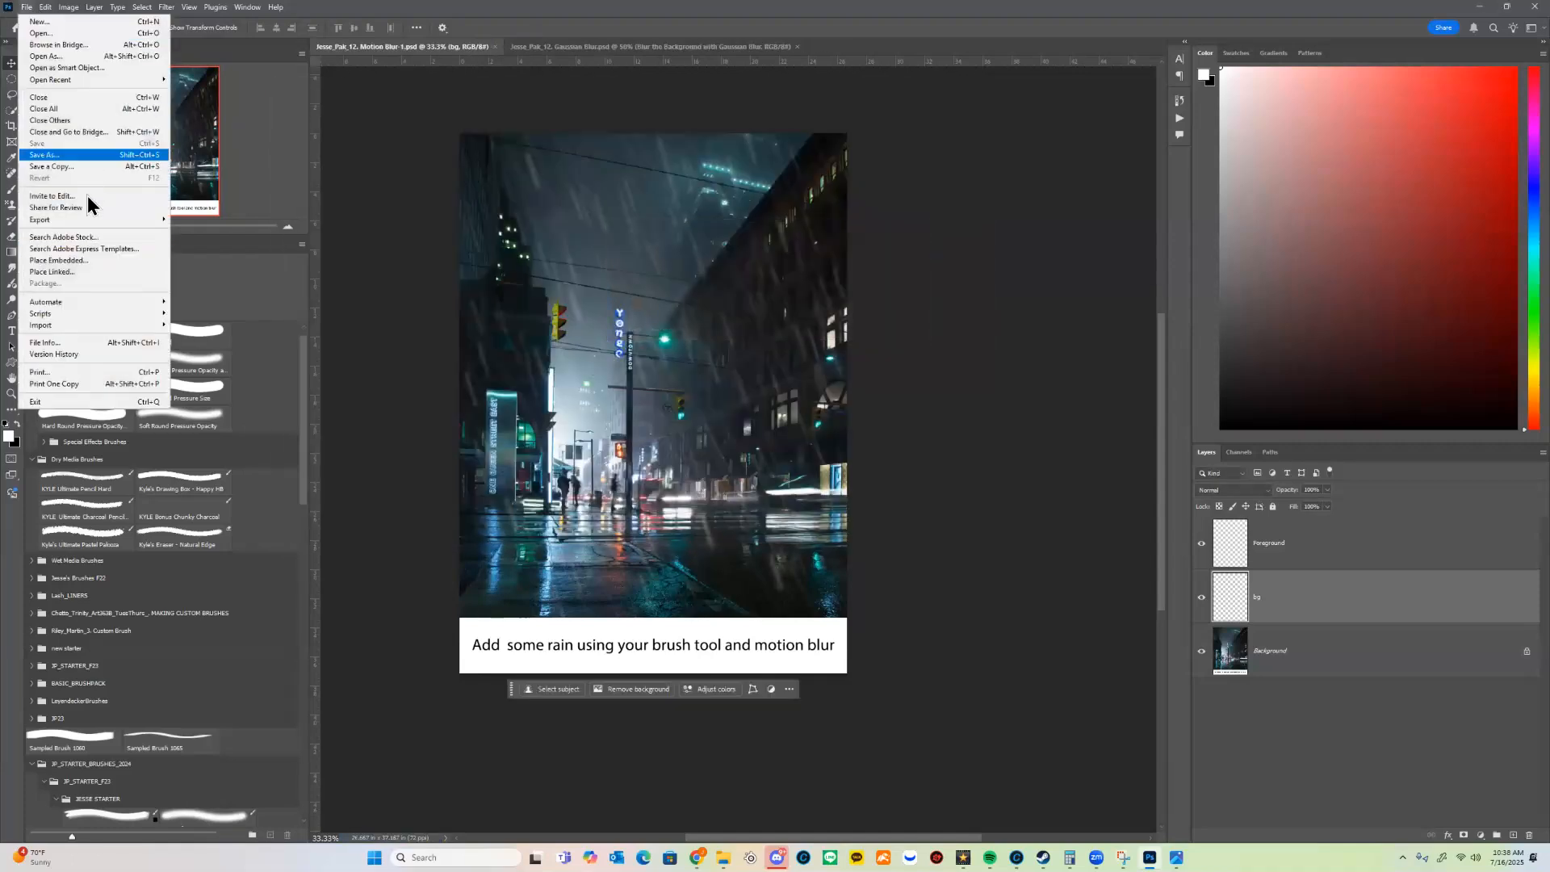
click(111, 164)
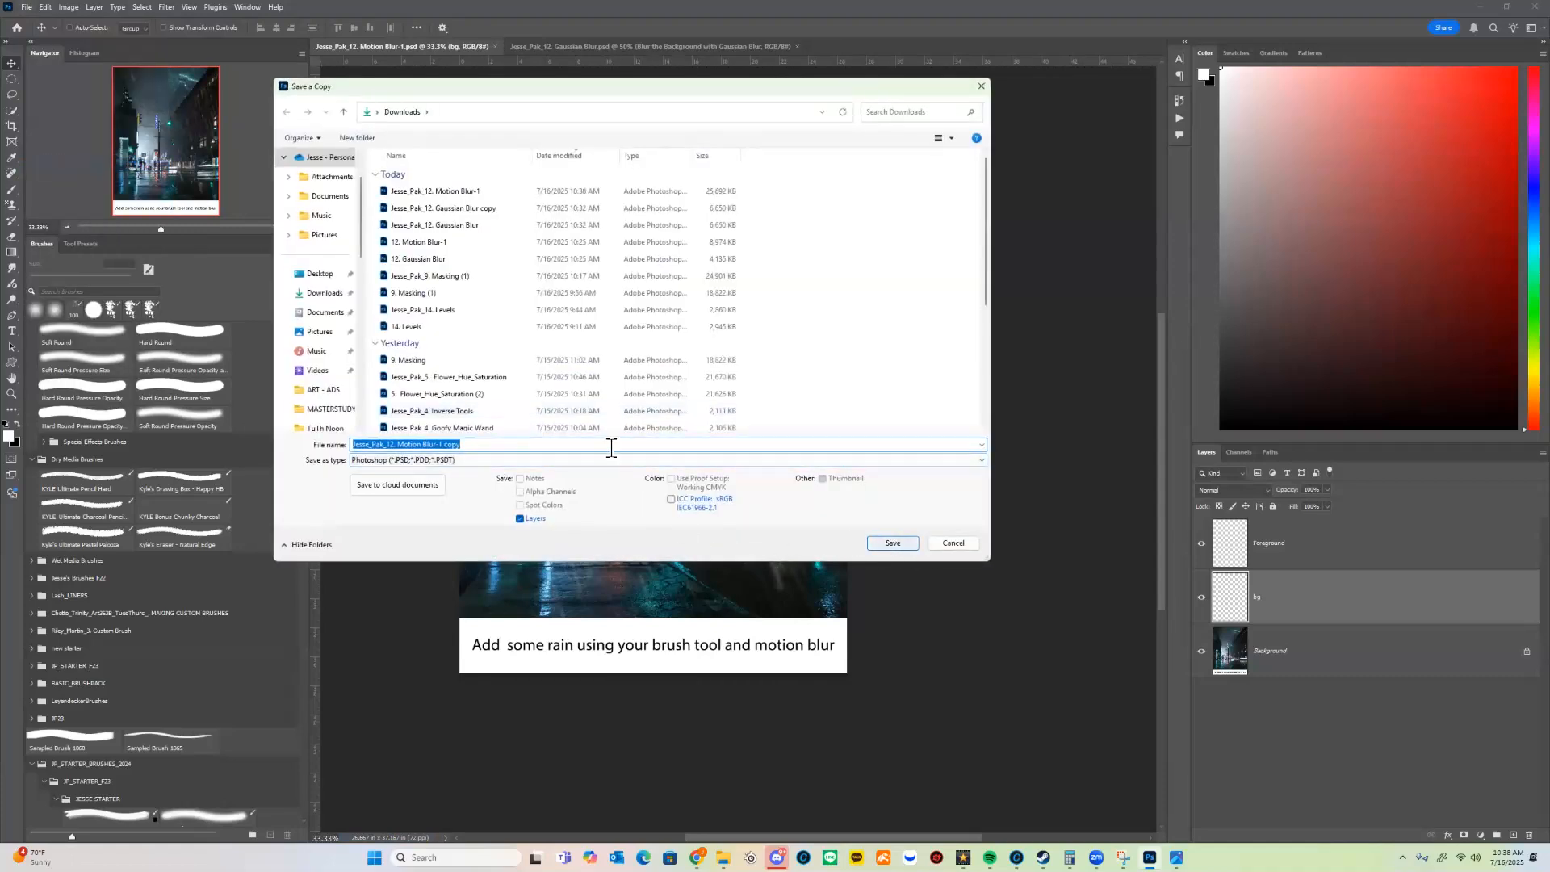
click(593, 461)
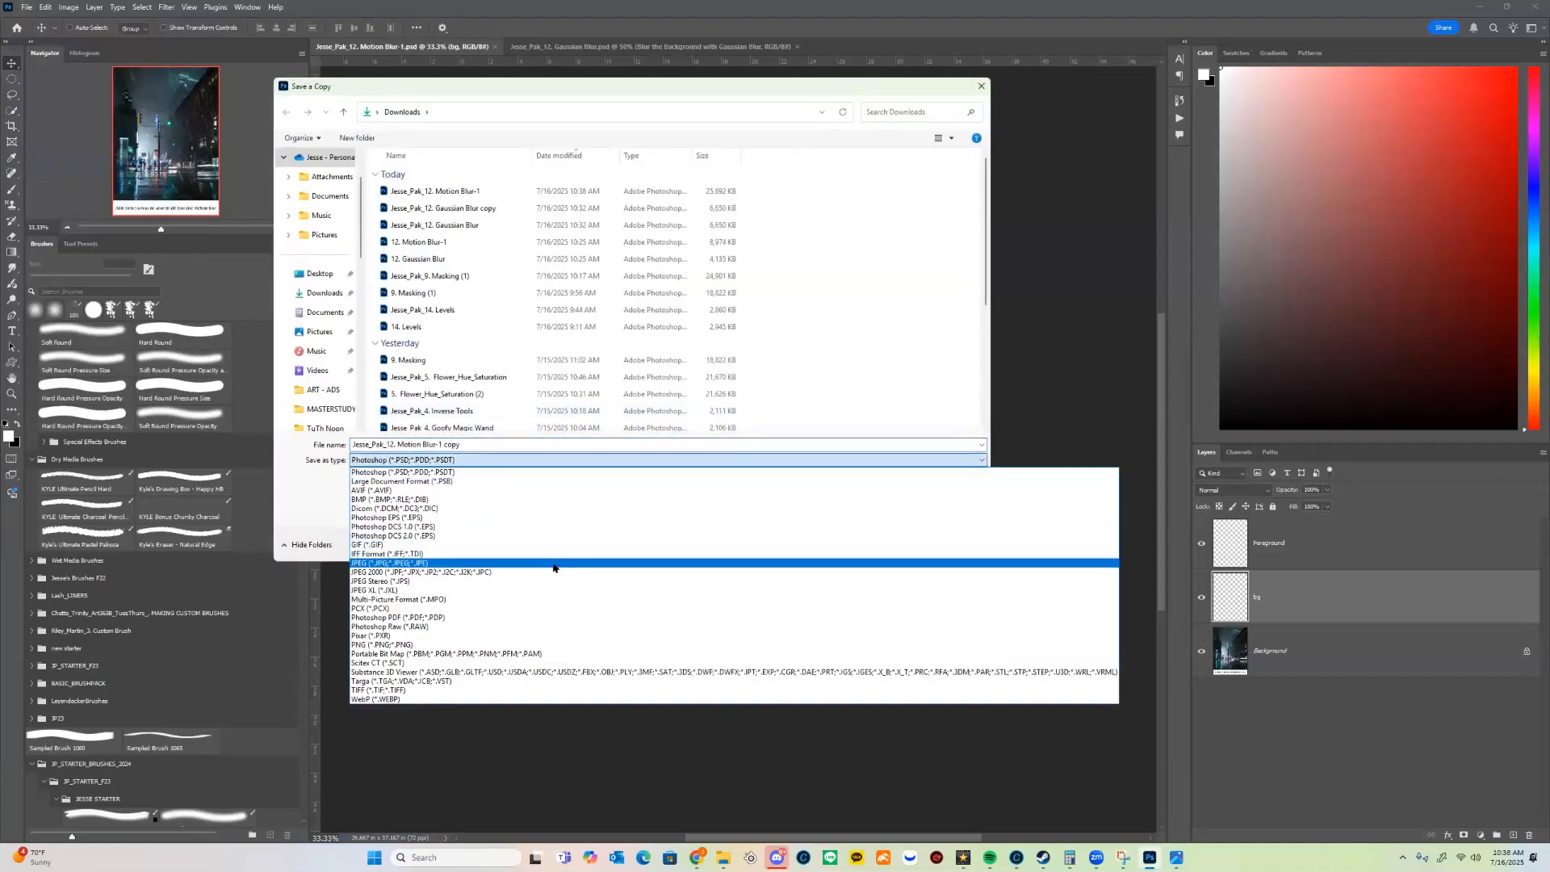
click(553, 563)
click(894, 545)
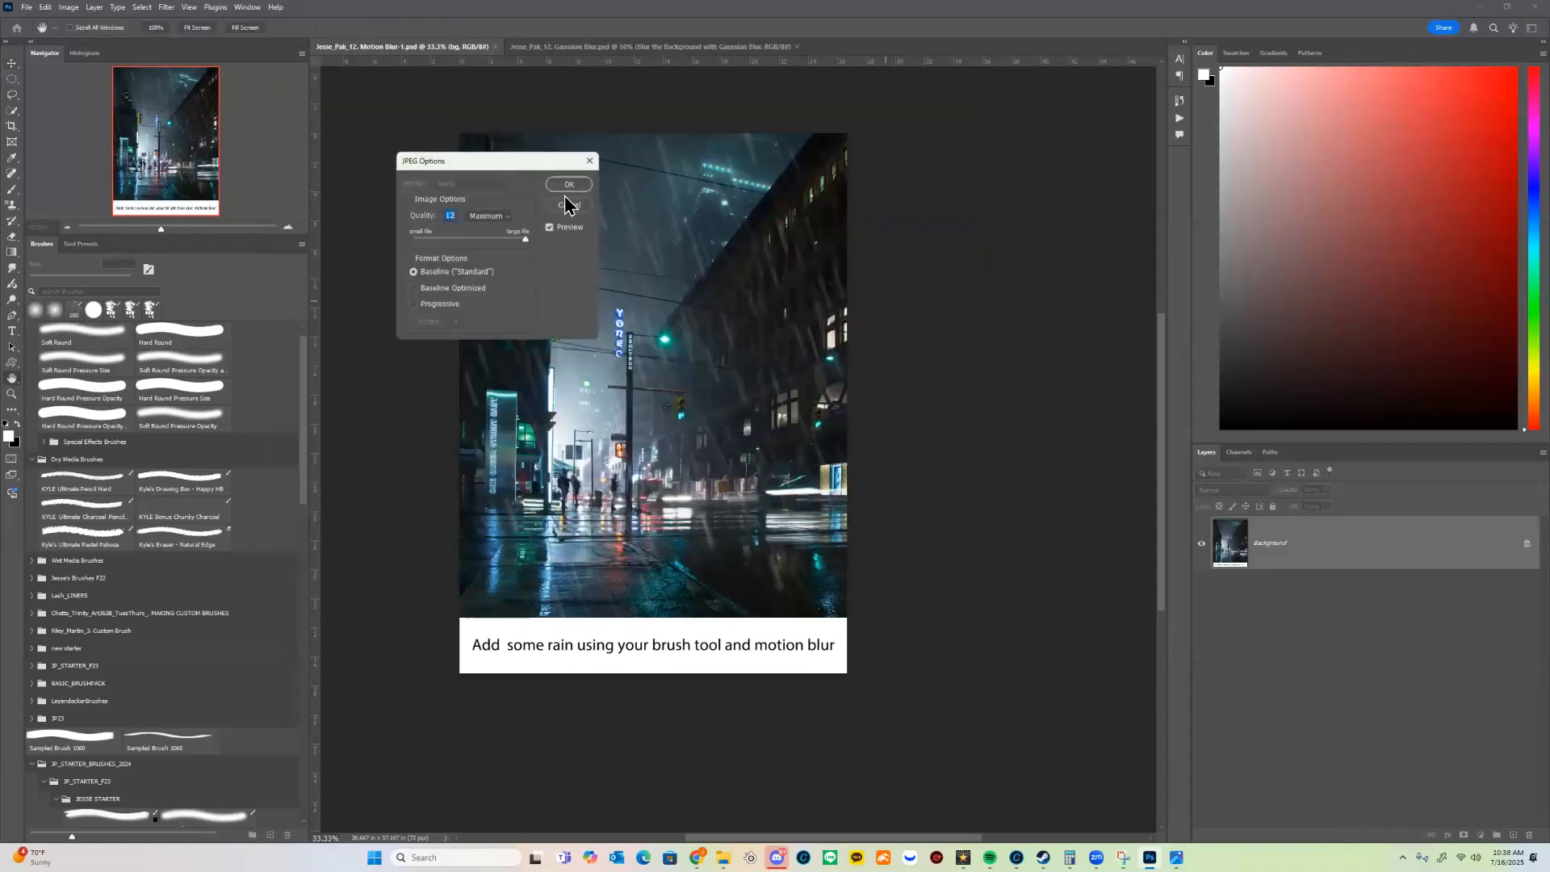
click(569, 184)
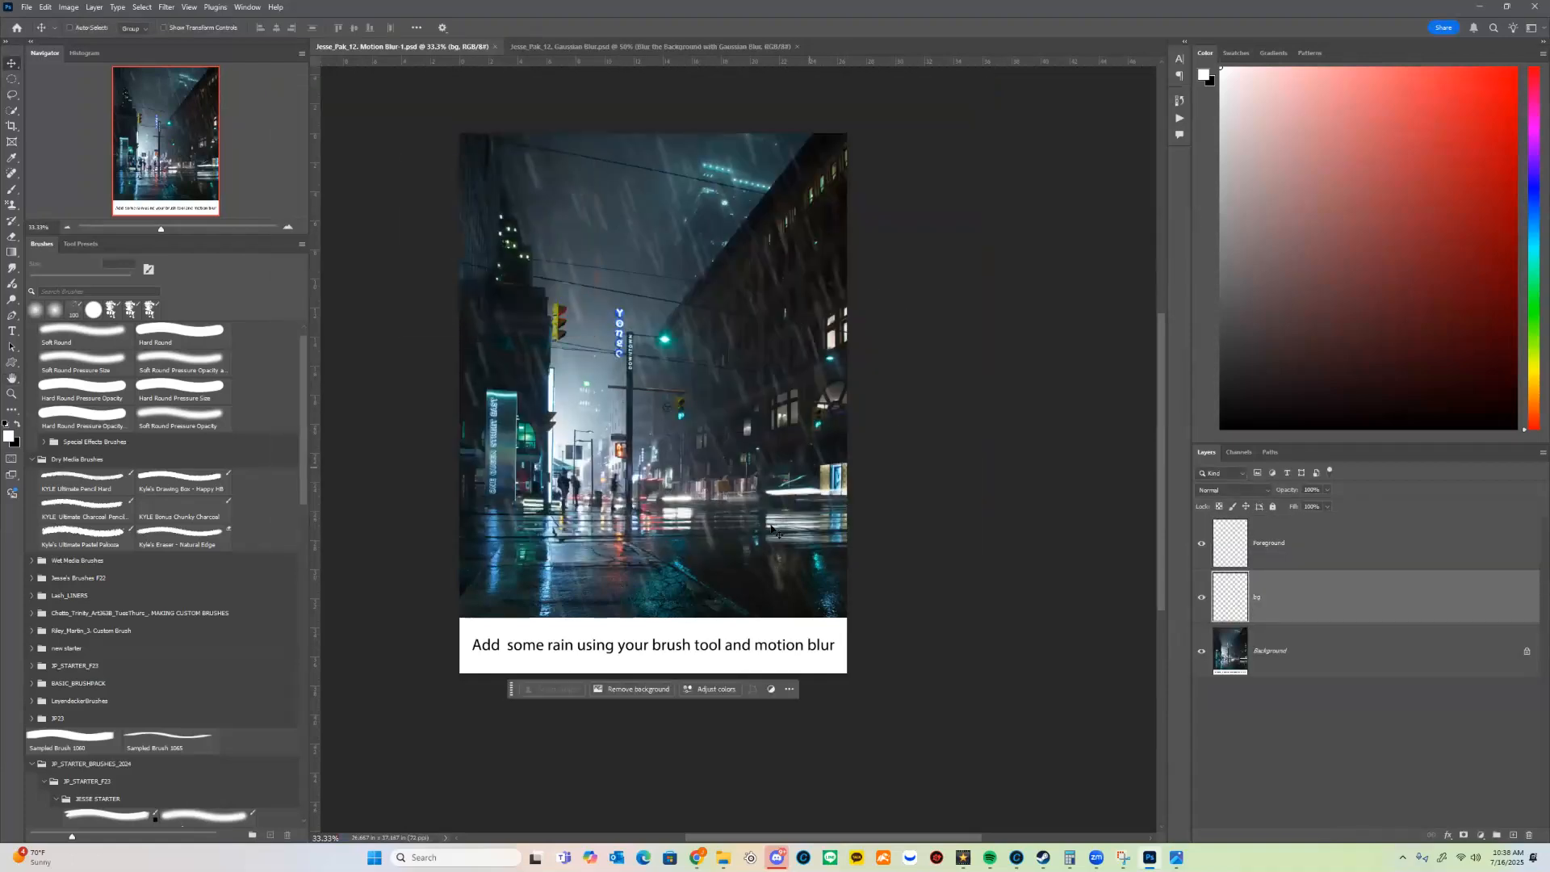